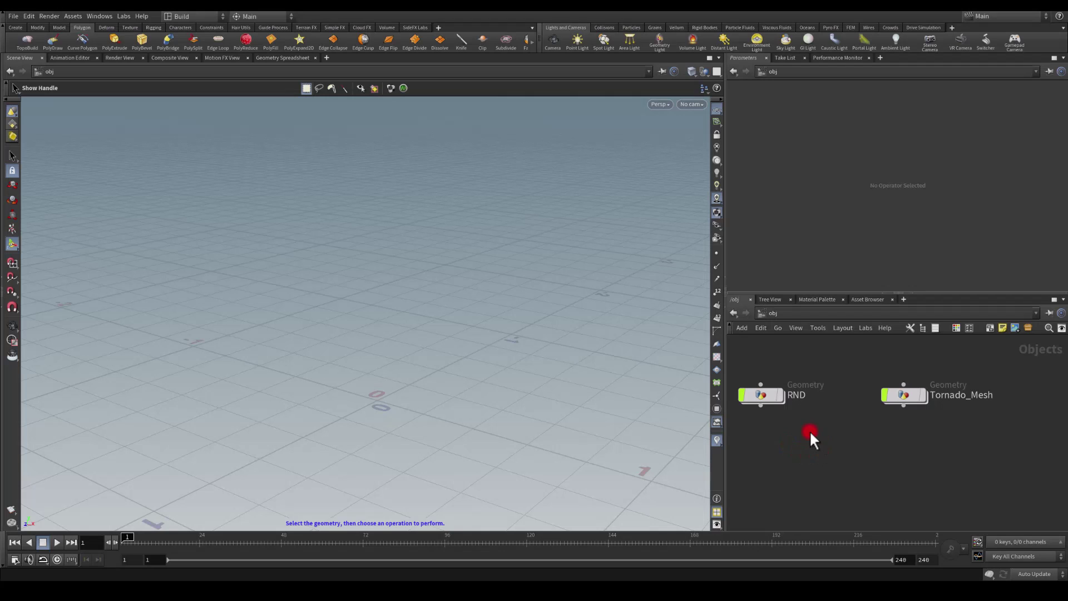
Step: Add a new Geometry object to the scene network below the RND and Tornado_Mesh objects
key("Tab")
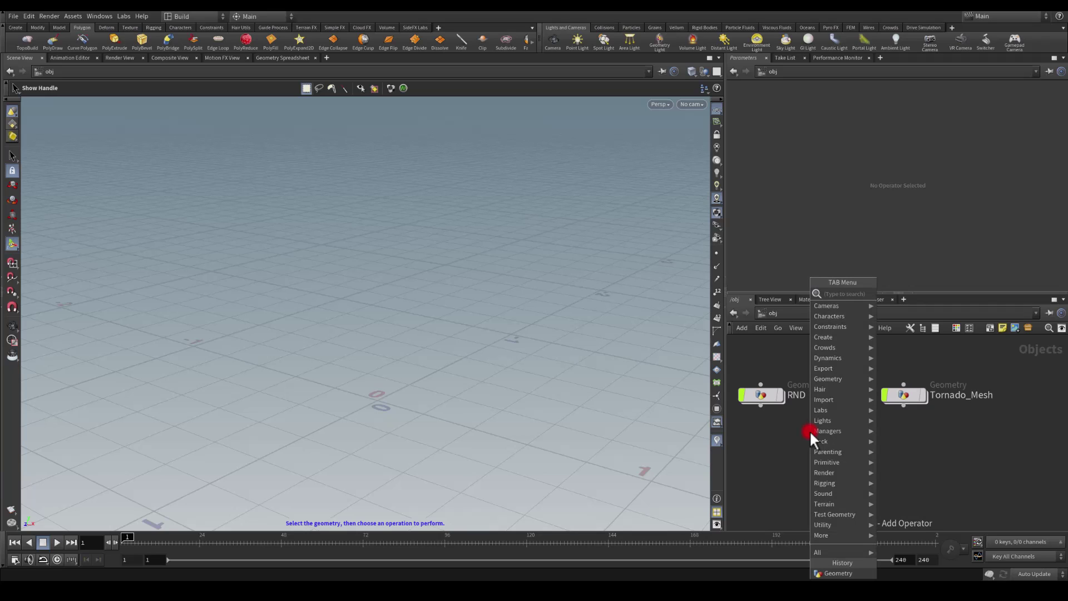
type("geo")
key("Return")
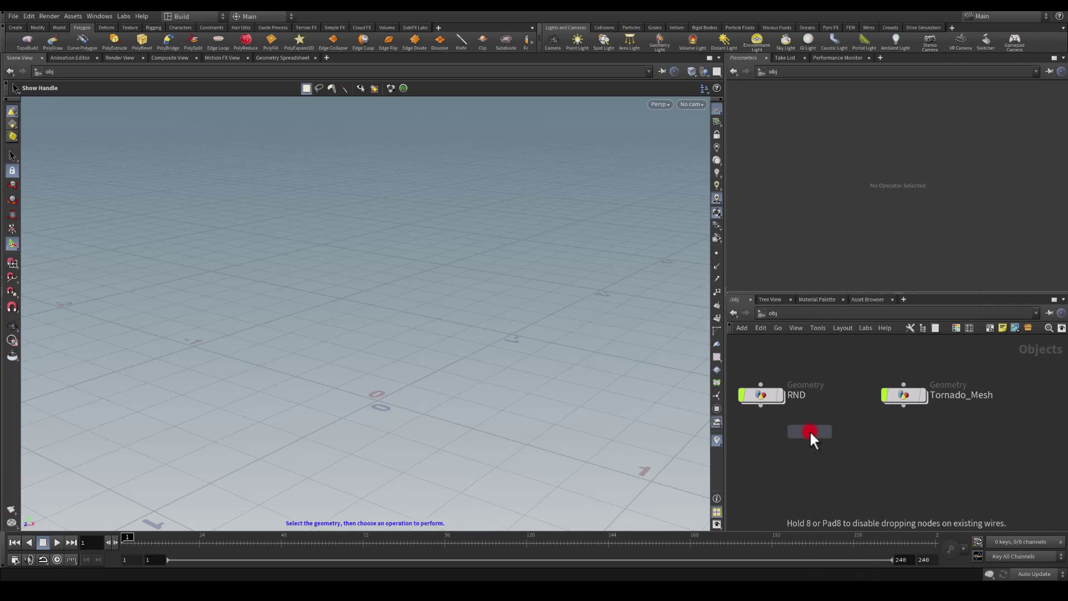
left_click(813, 437)
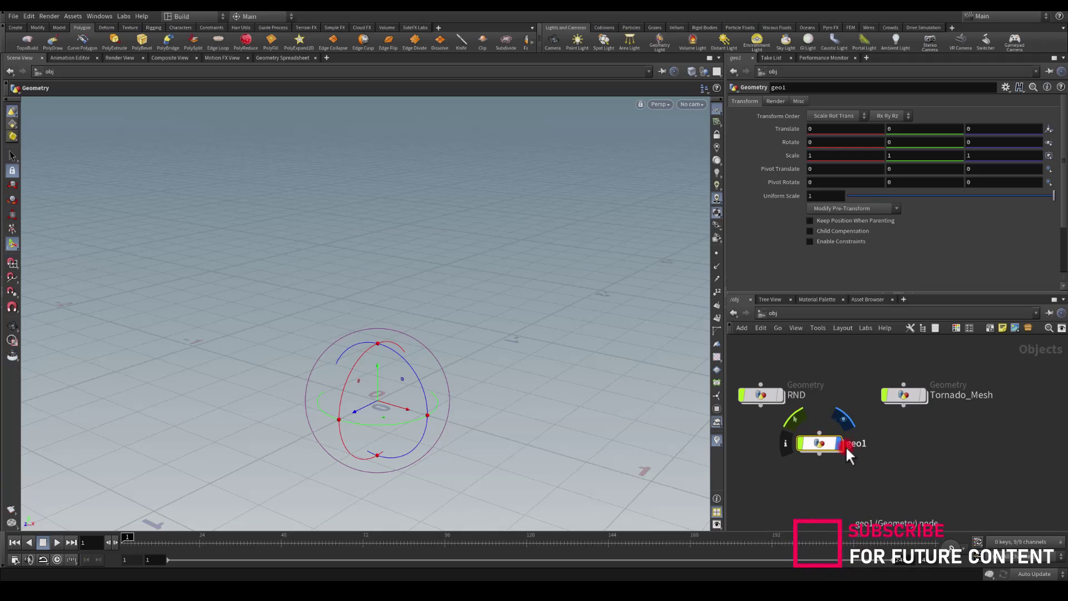
Step: Rename the new geometry object as Tornado_scratch
double_click(860, 445)
left_click(819, 443)
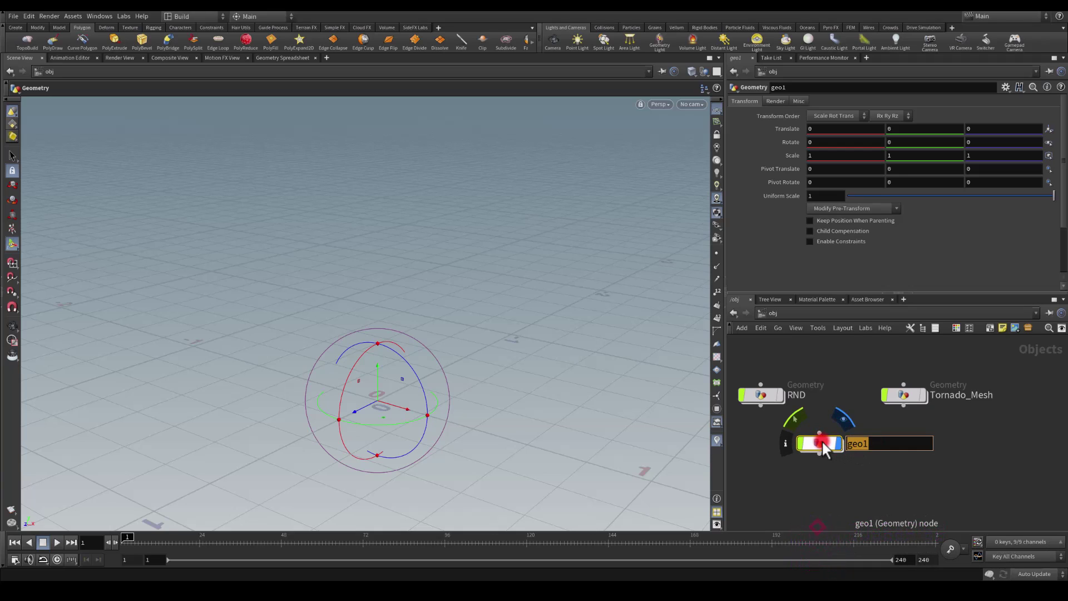
type("Tornado_scratch")
key("Return")
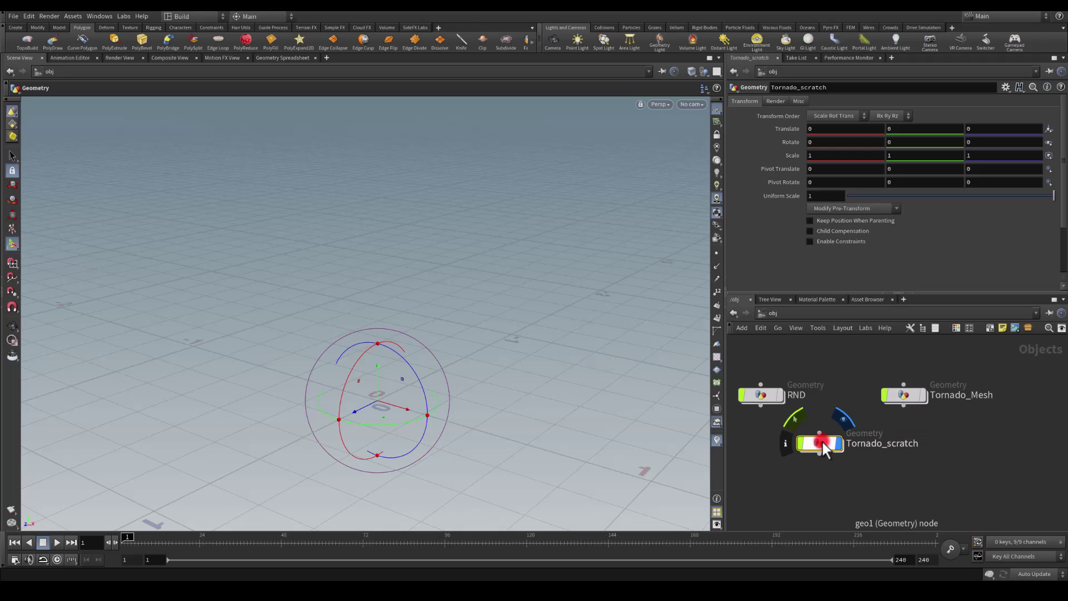
Step: Enter the Tornado_scratch geometry network and add a Line node in its empty space
double_click(819, 443)
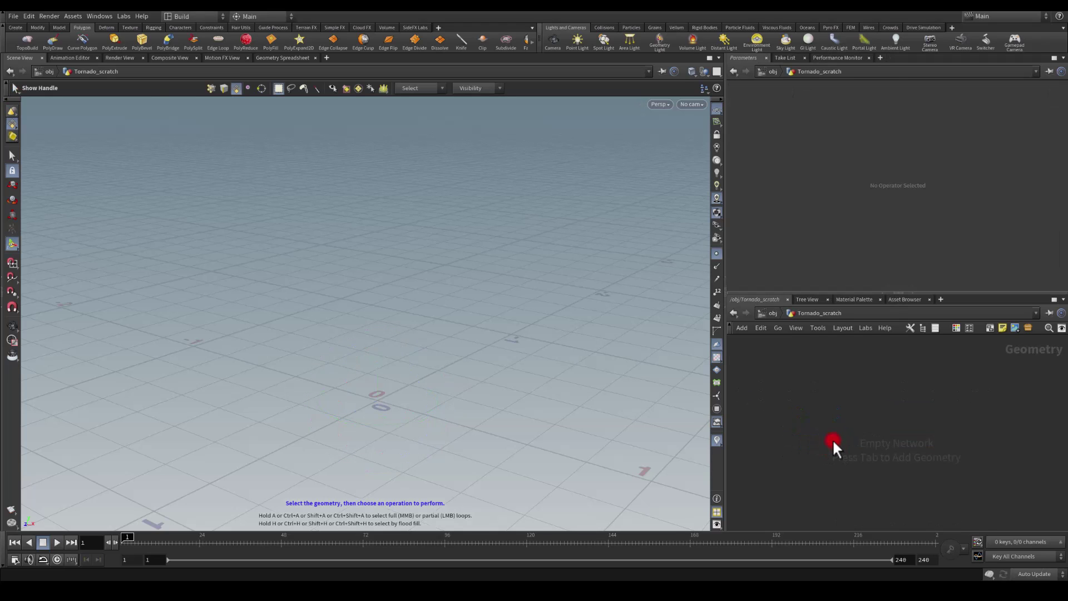
key("Tab")
type("line")
key("Return")
left_click(833, 438)
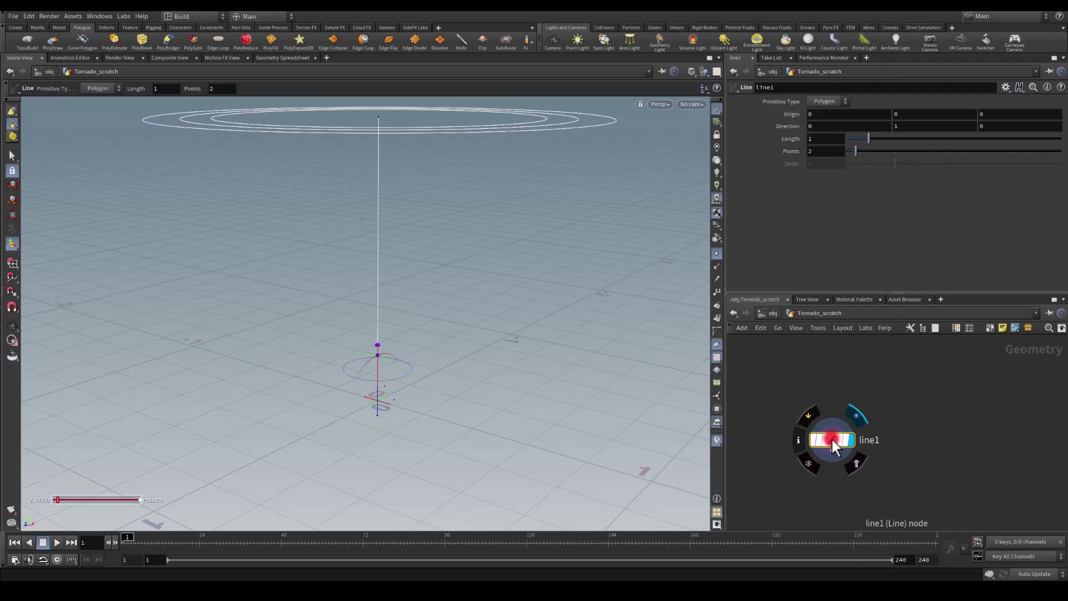
left_click_drag(832, 438, 873, 390)
left_click(865, 391)
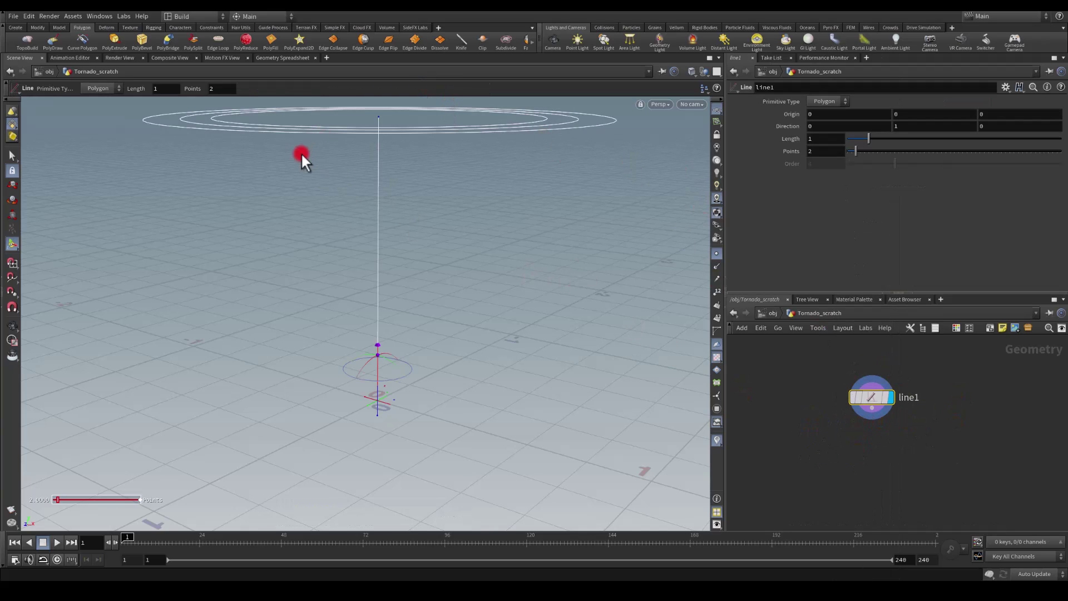
left_click(717, 253)
key("Escape")
left_click_drag(414, 309, 470, 299)
left_click(865, 403)
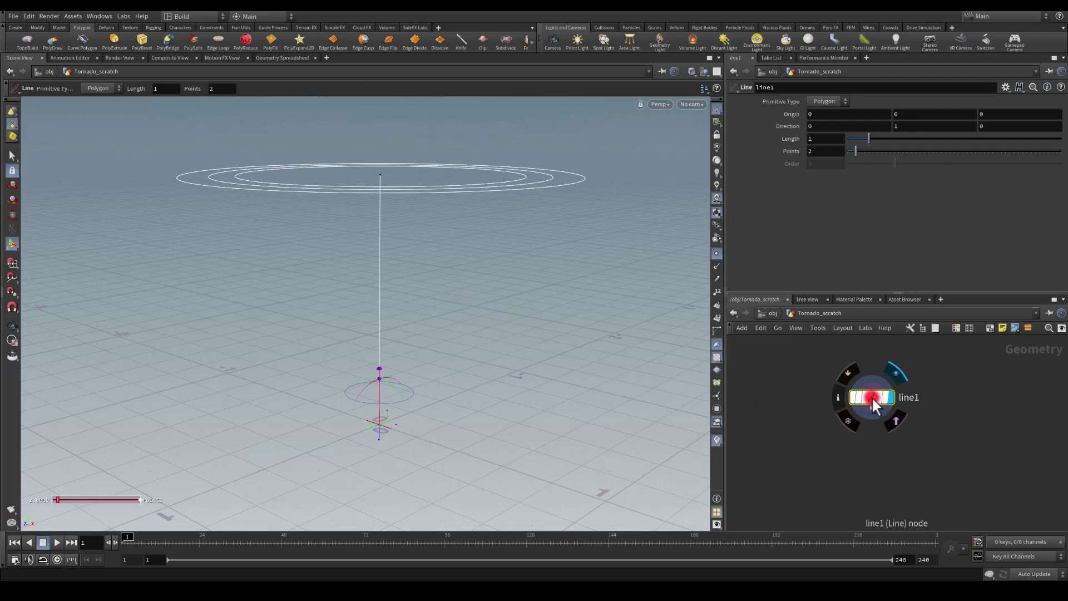
Step: Add a Resample node fed by the line's output and display its result
mouse_move(873, 398)
left_mouse_down()
mouse_move(874, 368)
mouse_move(863, 406)
left_mouse_up()
left_click(874, 367)
type("resample")
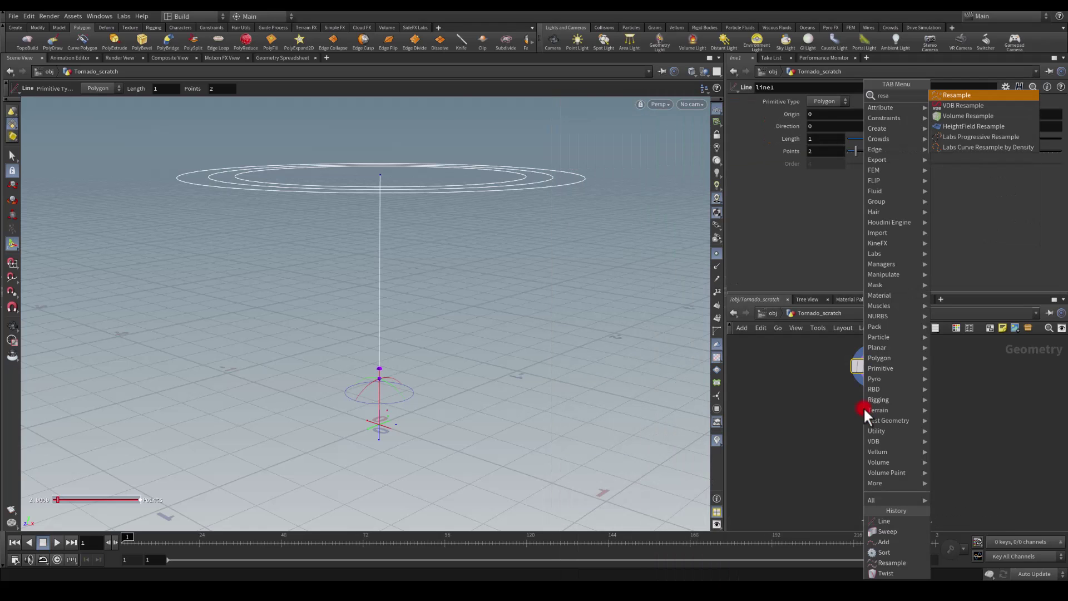
key("Return")
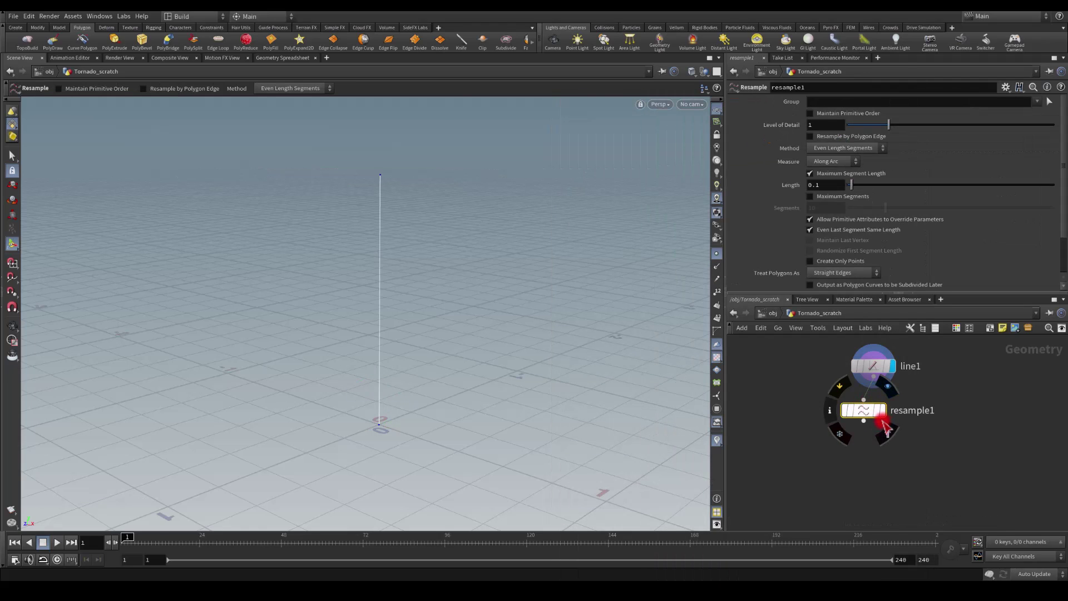
left_click(883, 410)
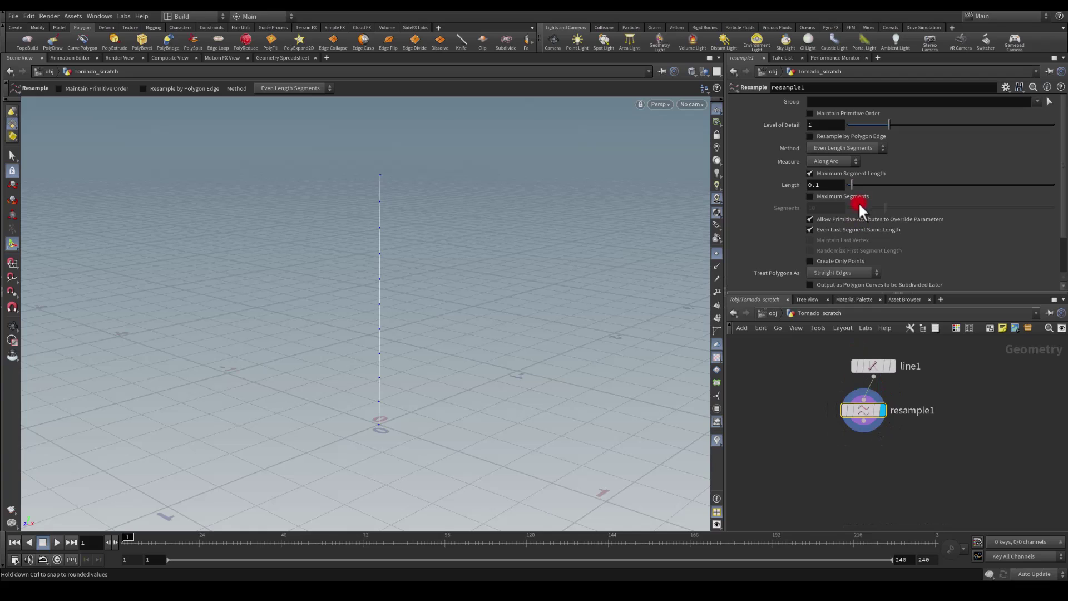
Step: Turn off the Resample's maximum segment length, enable maximum segments, and set the segments to 4
left_click(823, 174)
left_click(822, 195)
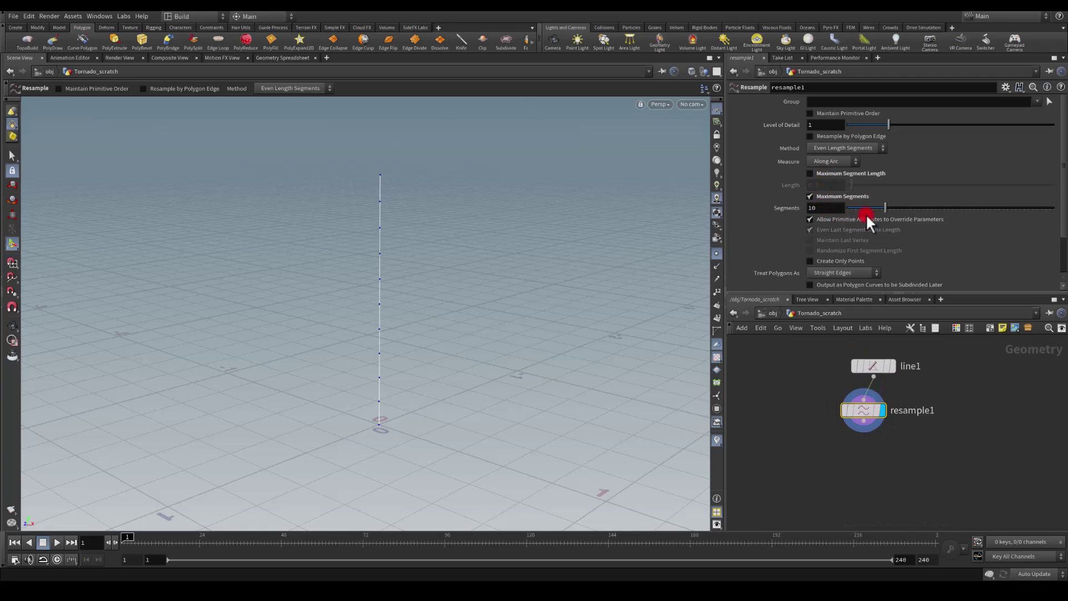
double_click(821, 208)
type("4")
key("Return")
Step: Add a Group node connected after the Resample node
middle_click_drag(870, 456, 865, 446)
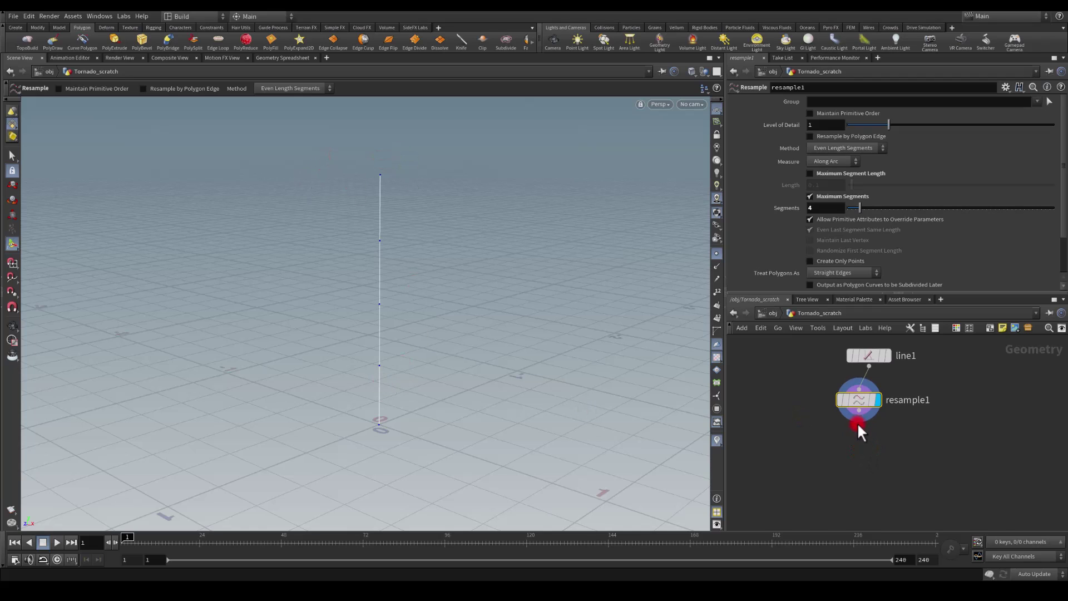
left_click_drag(855, 403, 864, 445)
key("Tab")
type("gr")
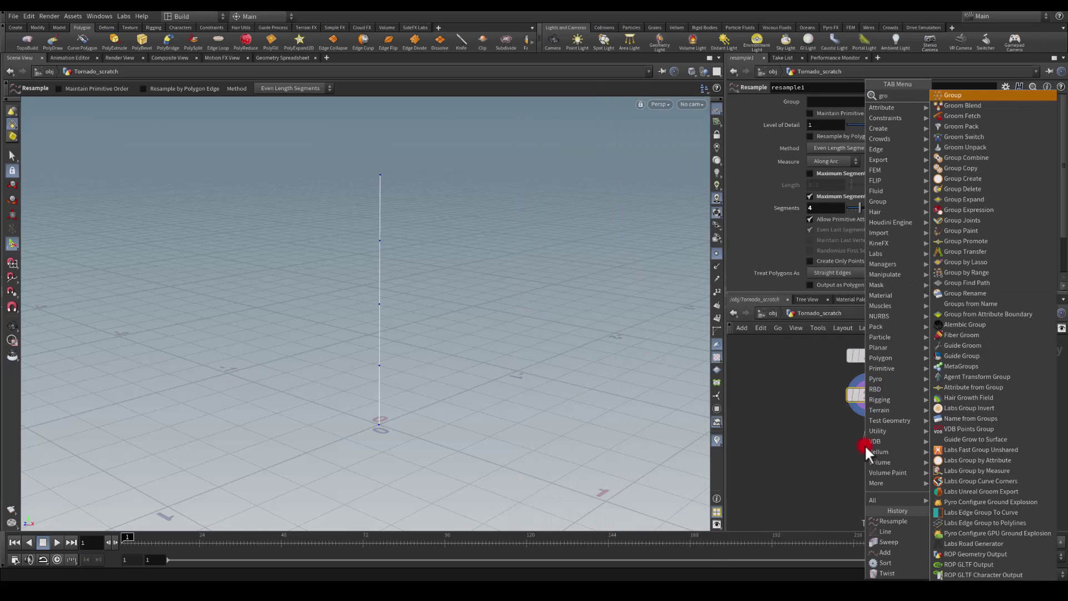
key("Return")
Step: Name the group Ends and set its group type to Points
left_click_drag(878, 103, 583, 79)
type("Ends")
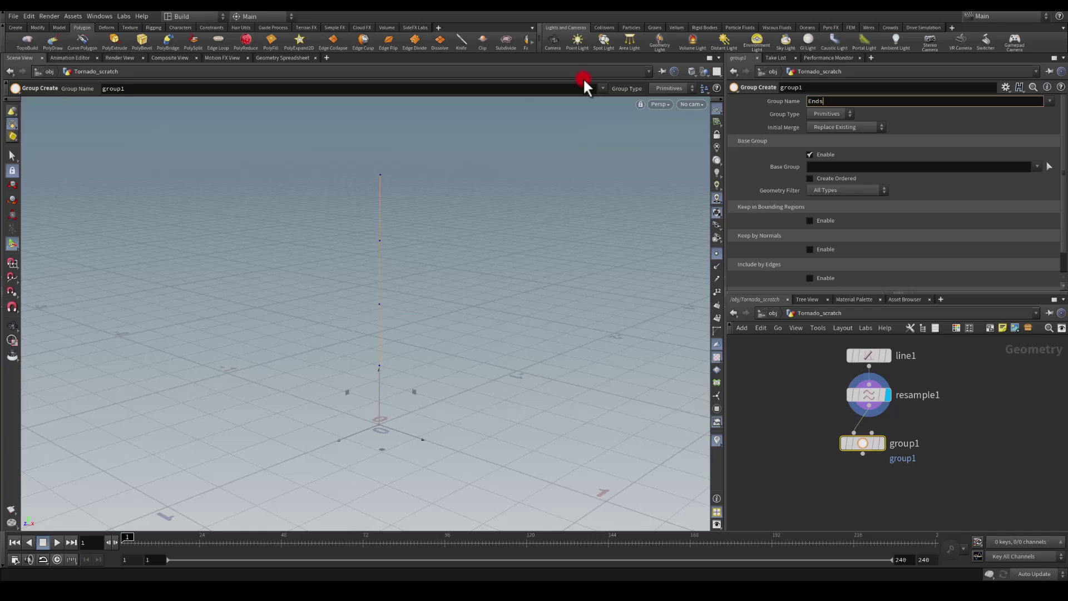
key("Return")
left_click(837, 115)
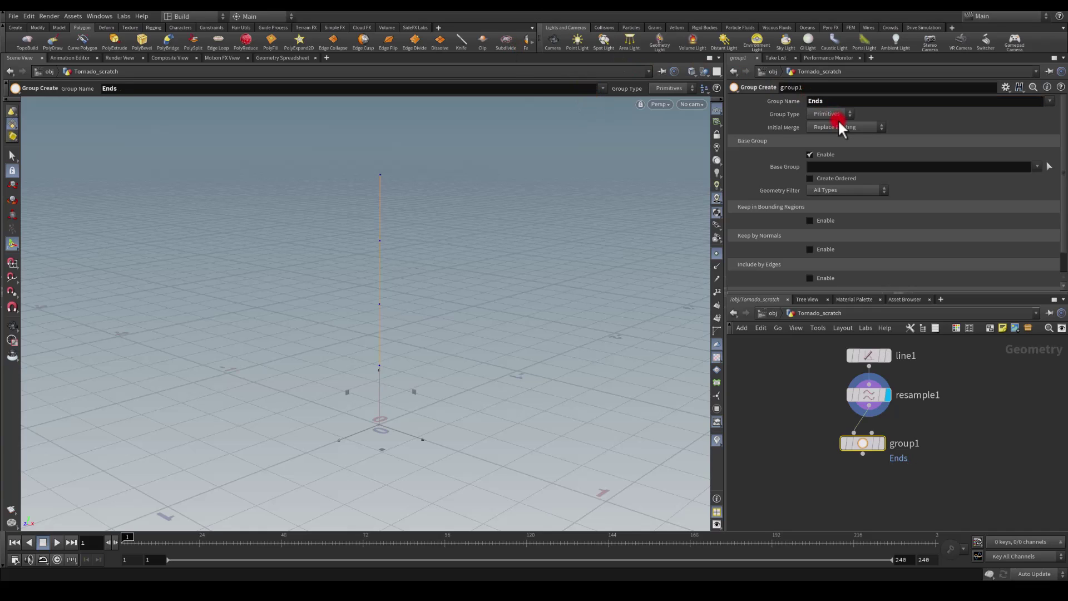
left_click(829, 135)
Step: Disable the base group selection and enable Keep in Bounding Regions for the Ends group
left_click(814, 168)
left_click(812, 154)
left_click(810, 183)
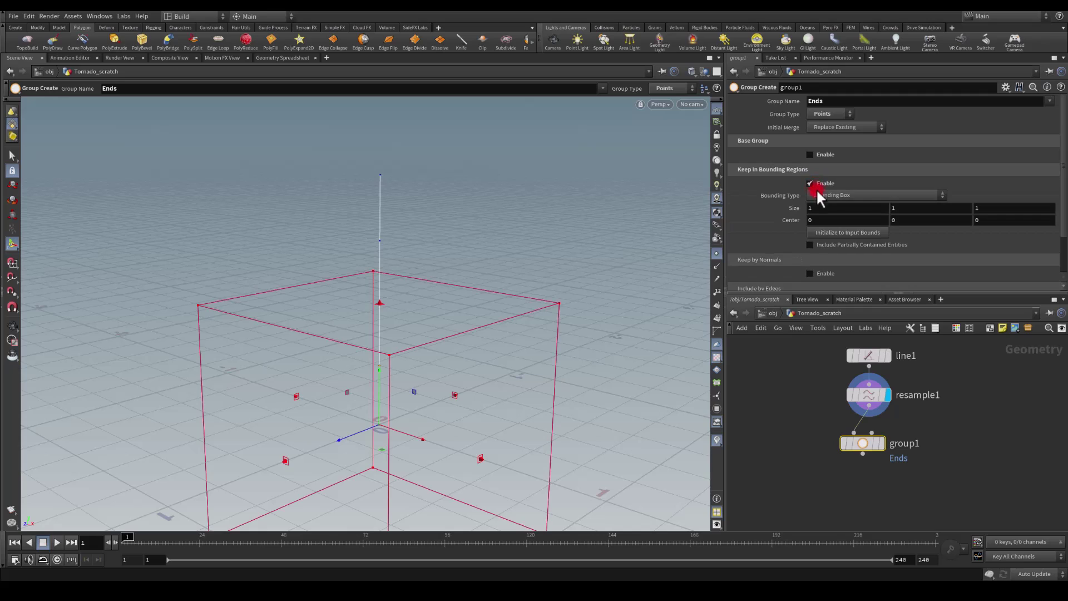
Step: Set the group's bounding box to a Y center of 0.5 and a Y size of 0.9
left_click(906, 220)
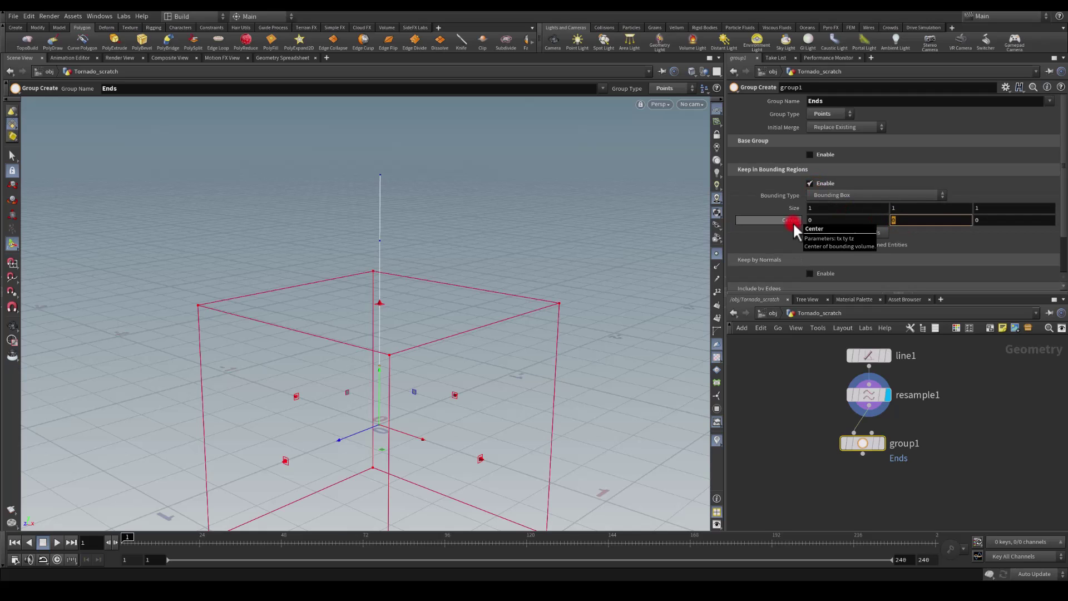
type(".5")
key("Return")
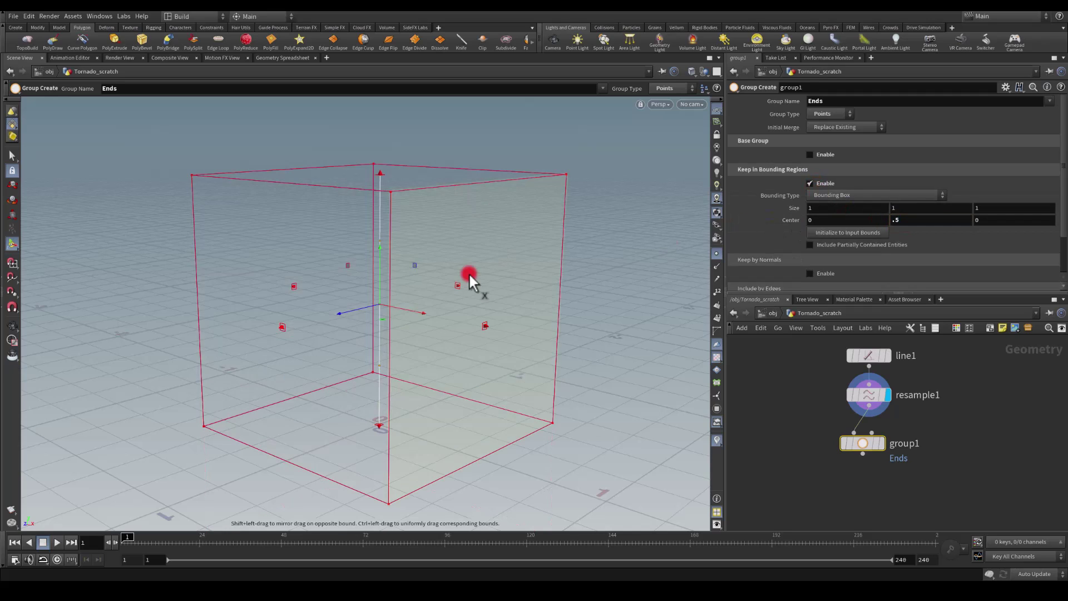
left_click(896, 208)
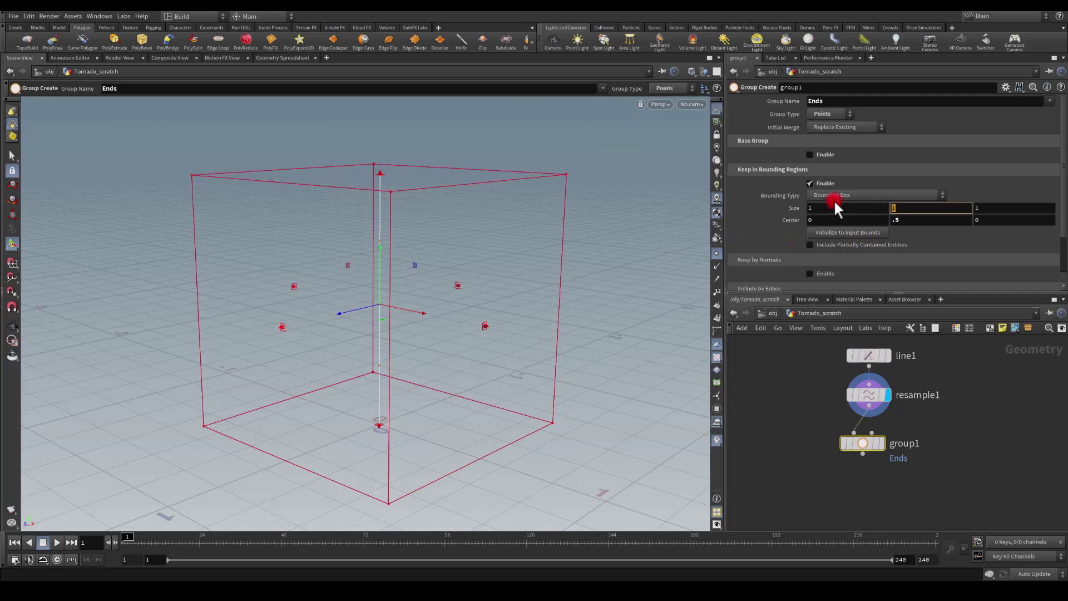
type(".9")
key("Return")
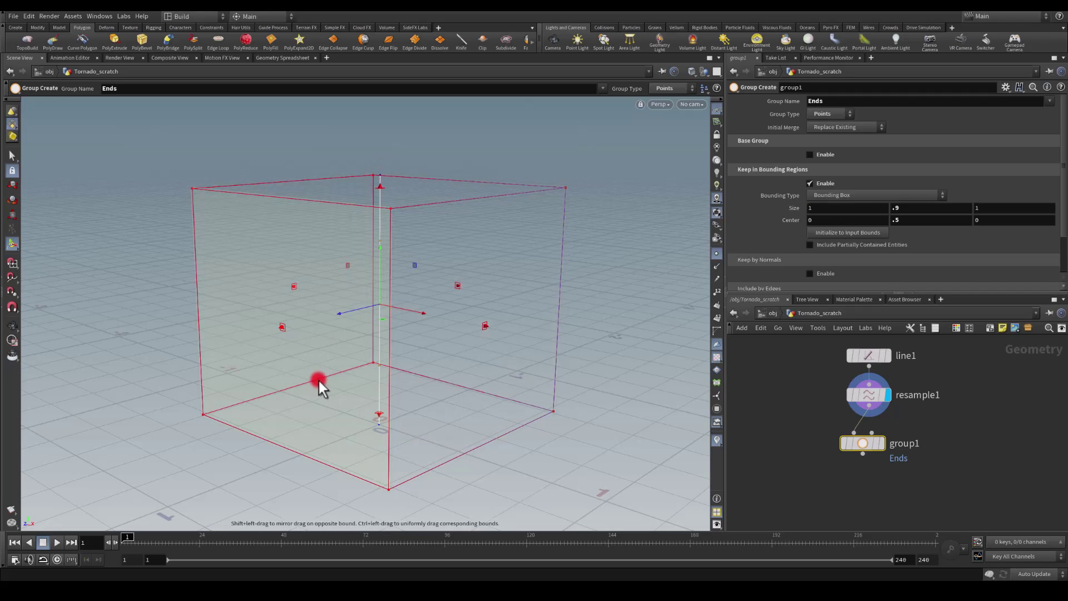
mouse_move(319, 381)
left_mouse_down()
mouse_move(336, 338)
mouse_move(322, 370)
left_mouse_up()
key("ctrl+z")
left_click_drag(161, 486, 174, 450, "alt")
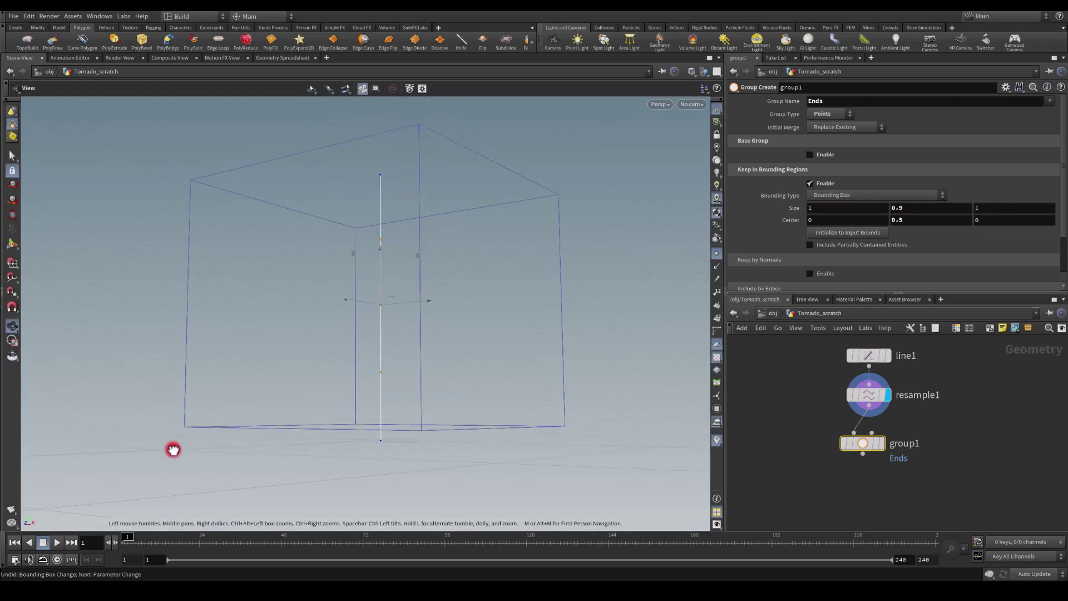
left_click_drag(382, 444, 593, 333)
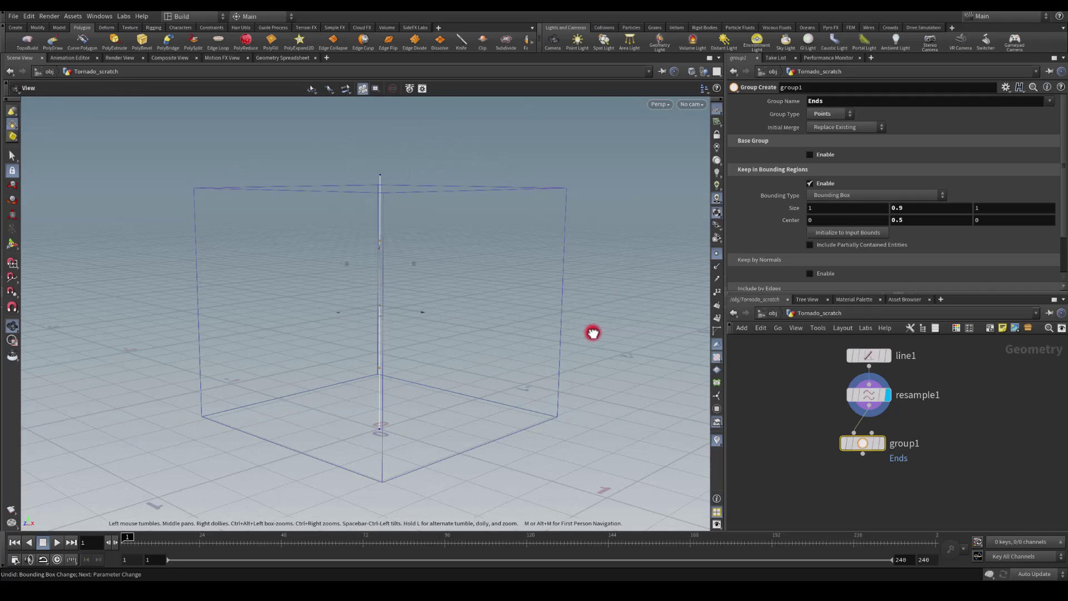
key("Return")
Step: Display the group node's result and rename the node as group1_ENDS
double_click(902, 443)
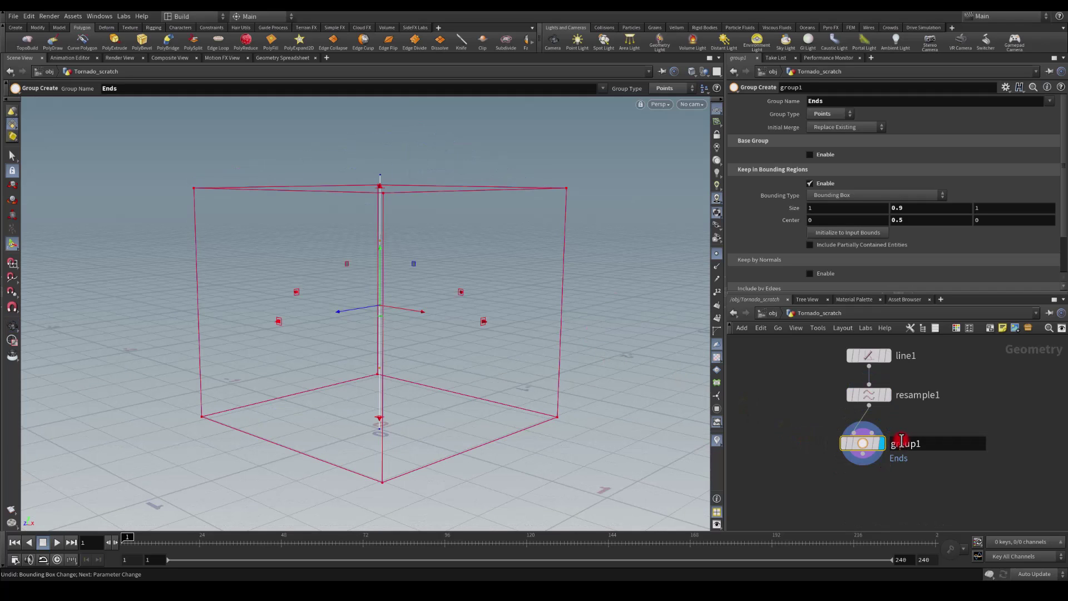
type("_ENDS")
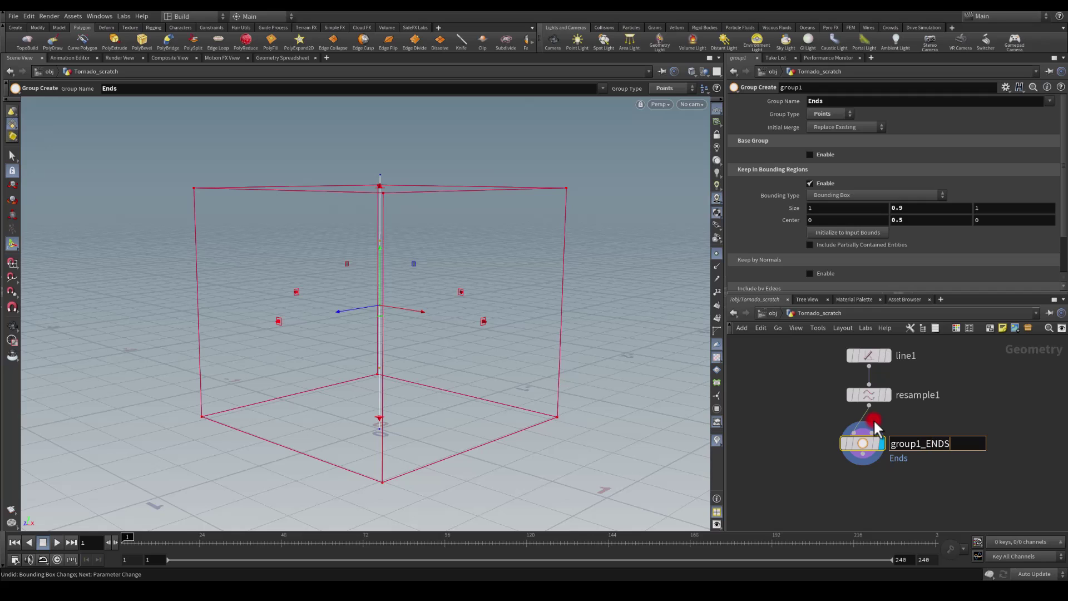
key("Return")
Step: Select the line, resample and group nodes and lay them out in an aligned column
left_click_drag(827, 360, 893, 452)
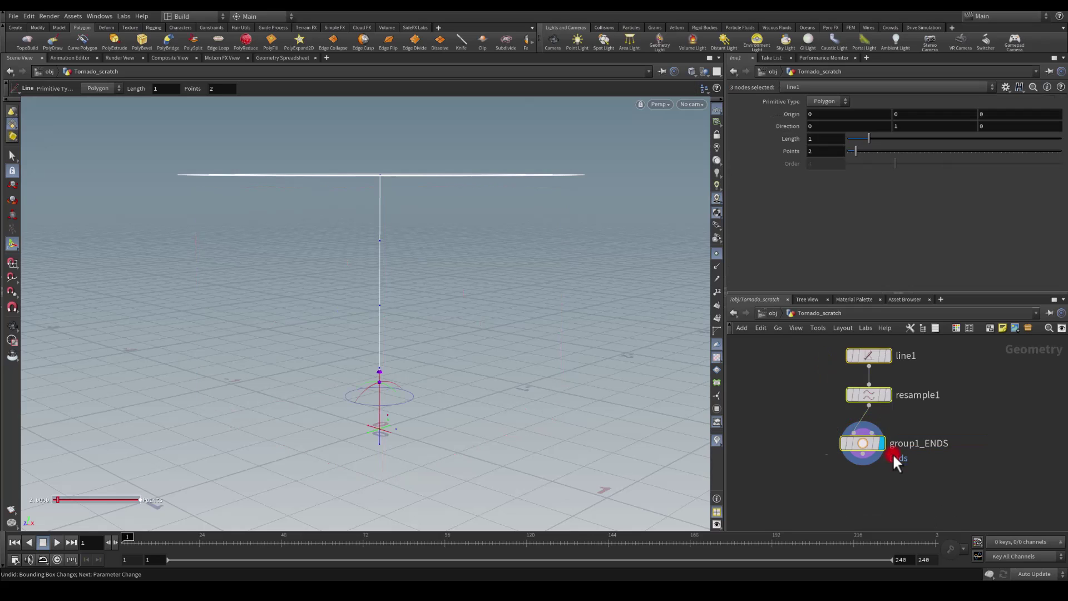
key("l")
left_click(799, 434)
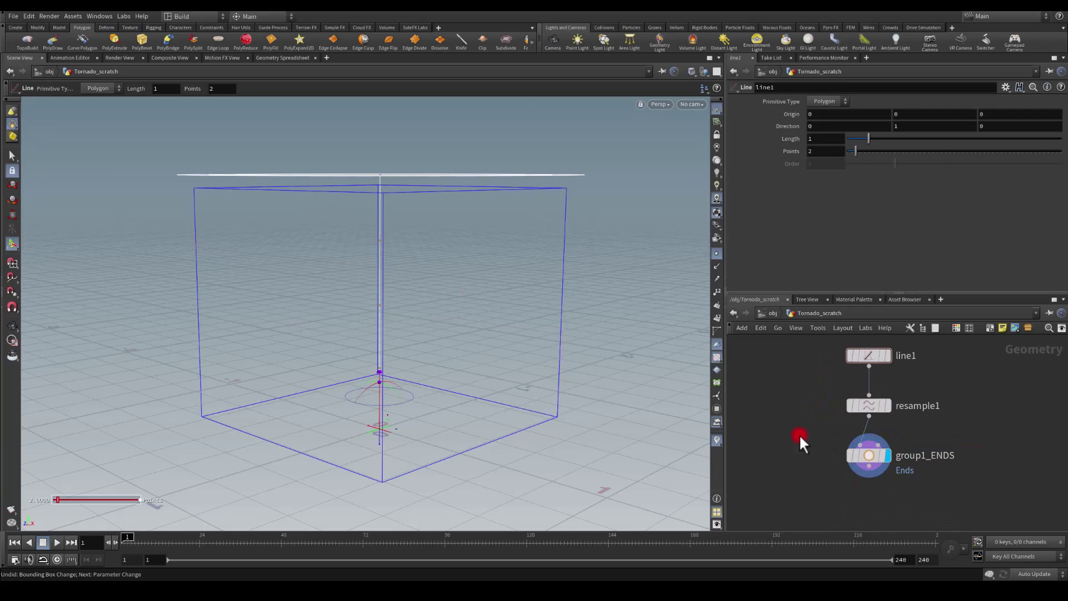
middle_click_drag(799, 434, 781, 376)
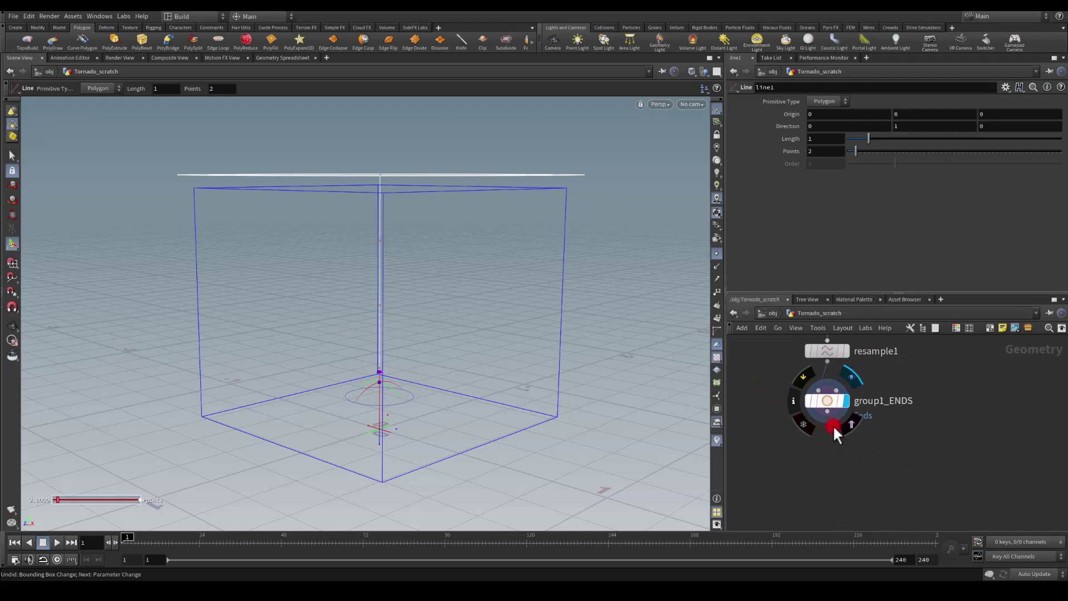
left_click(835, 427)
left_click(809, 454)
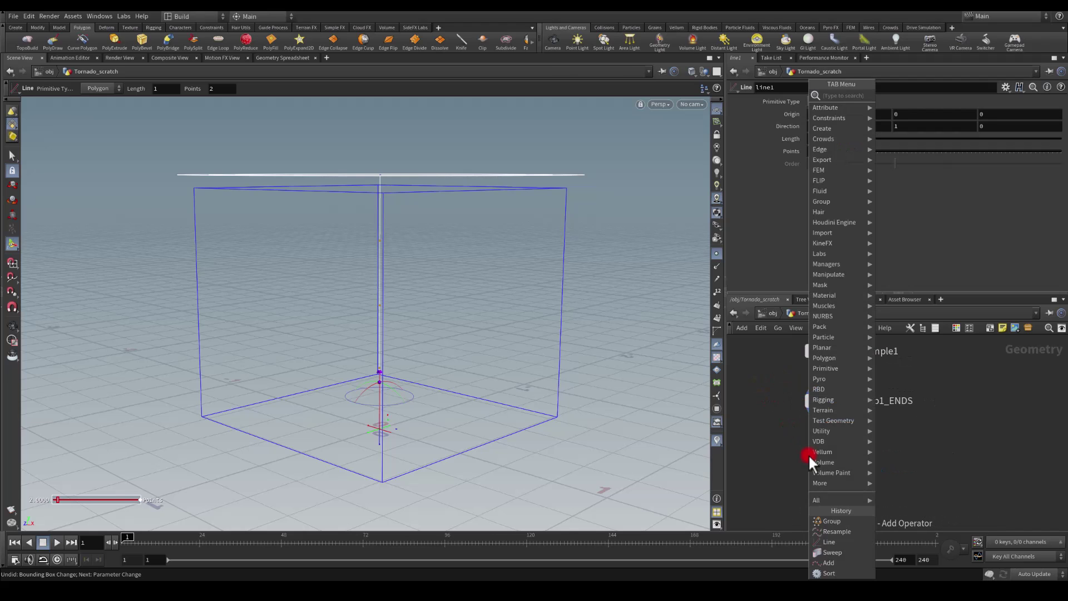
type("point")
key("Return")
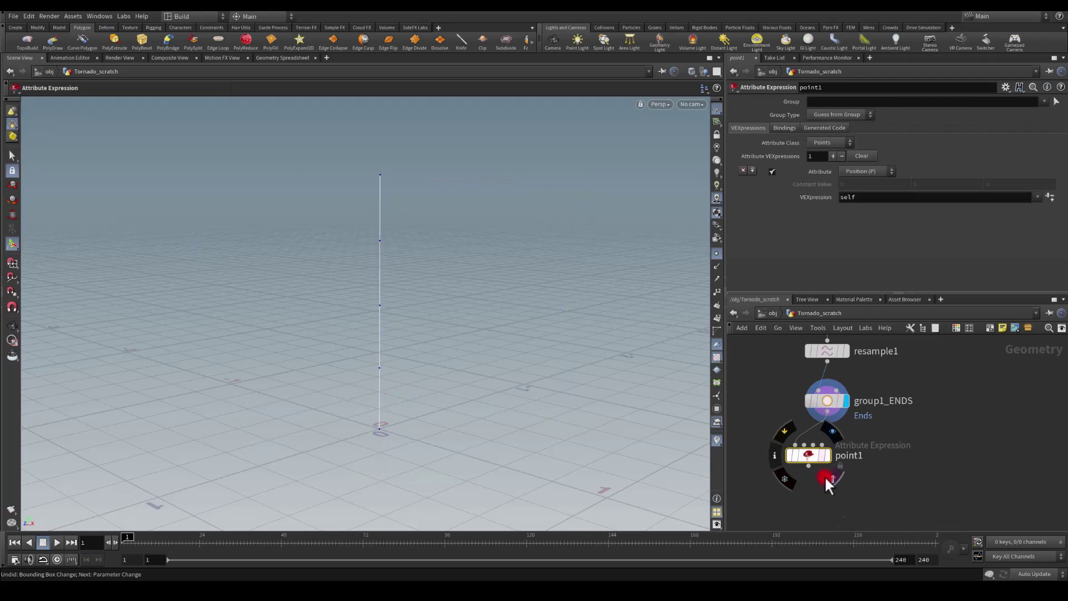
key("Delete")
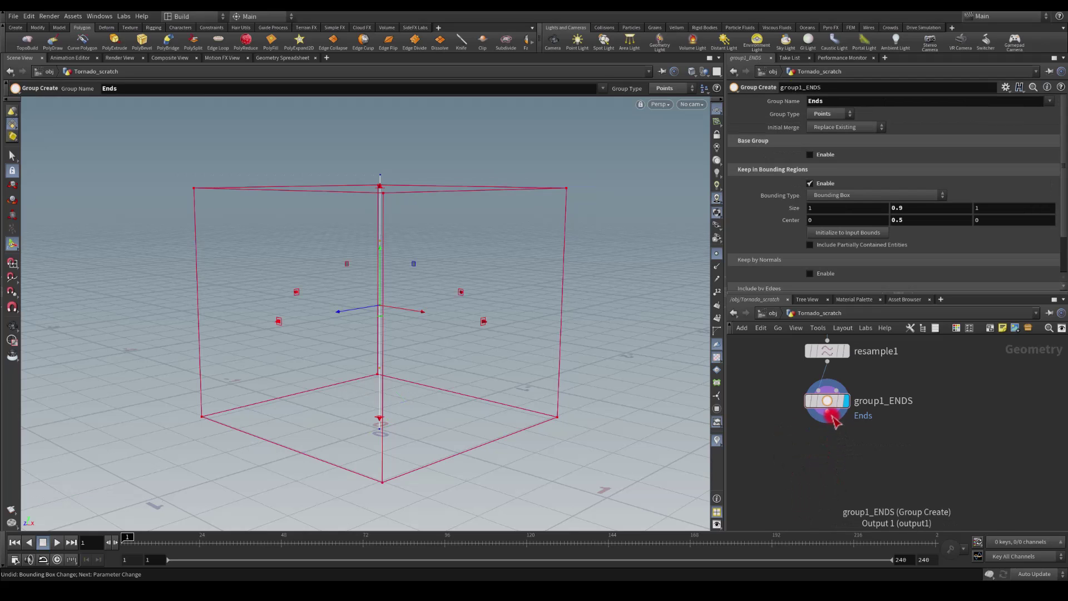
Step: Add a Point Jitter node fed by group1_ENDS and display its result
left_click(834, 424)
left_click(813, 443)
type("point")
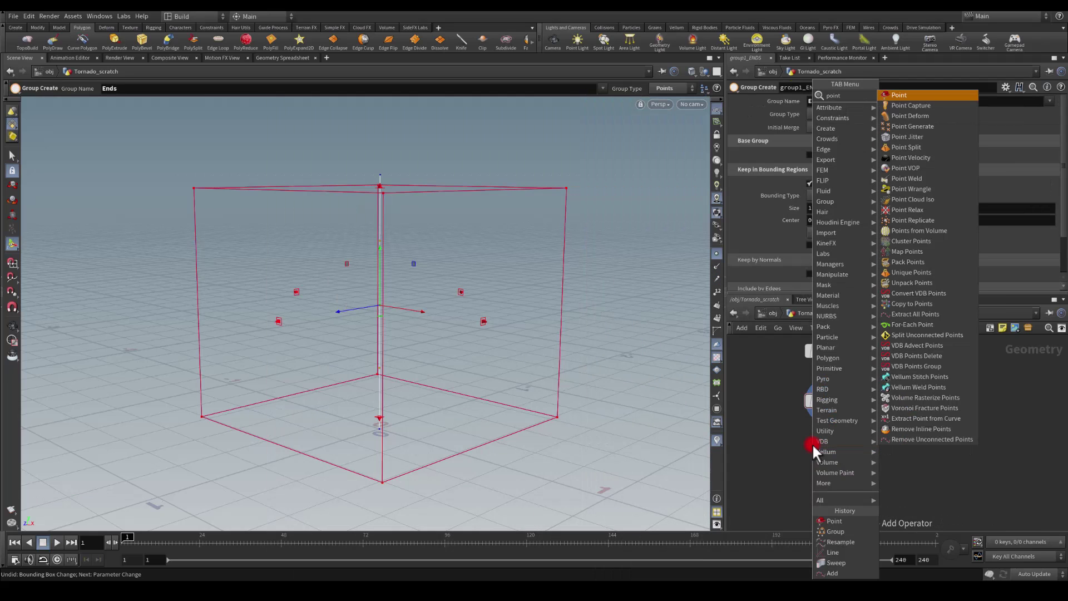
type(" jitt")
key("Return")
left_click(818, 445)
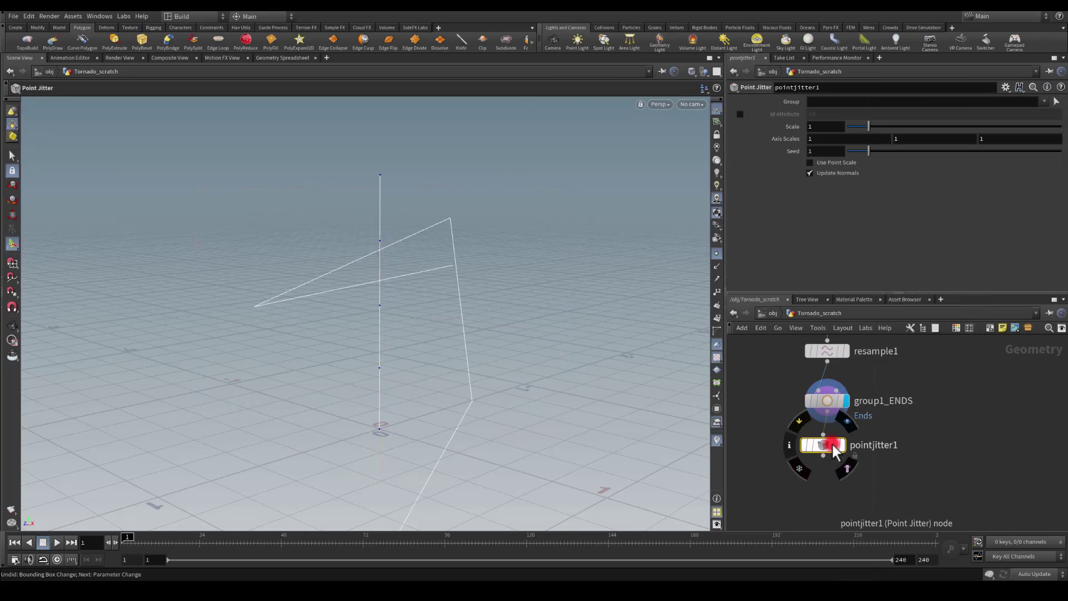
left_click(837, 451)
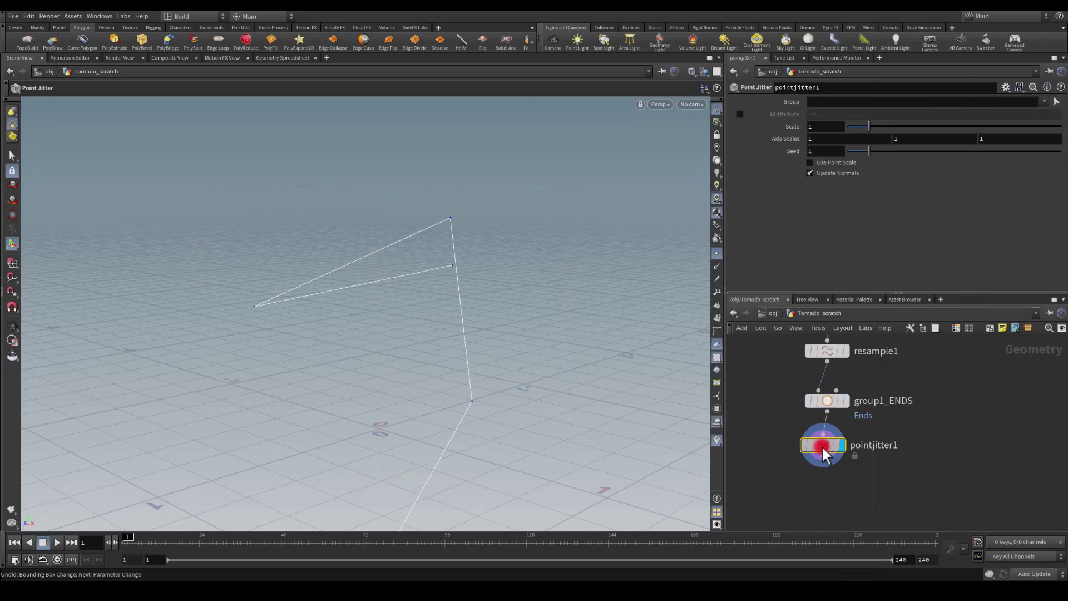
Step: Set the Point Jitter's Y axis scale to 0 so points shift only sideways
left_click(909, 140)
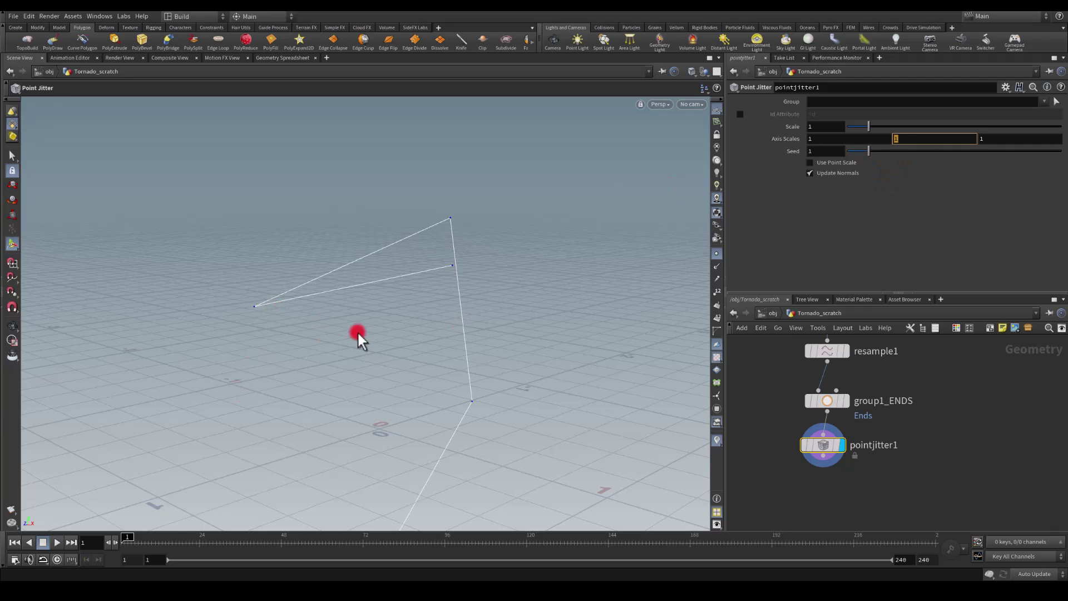
type("0")
key("Return")
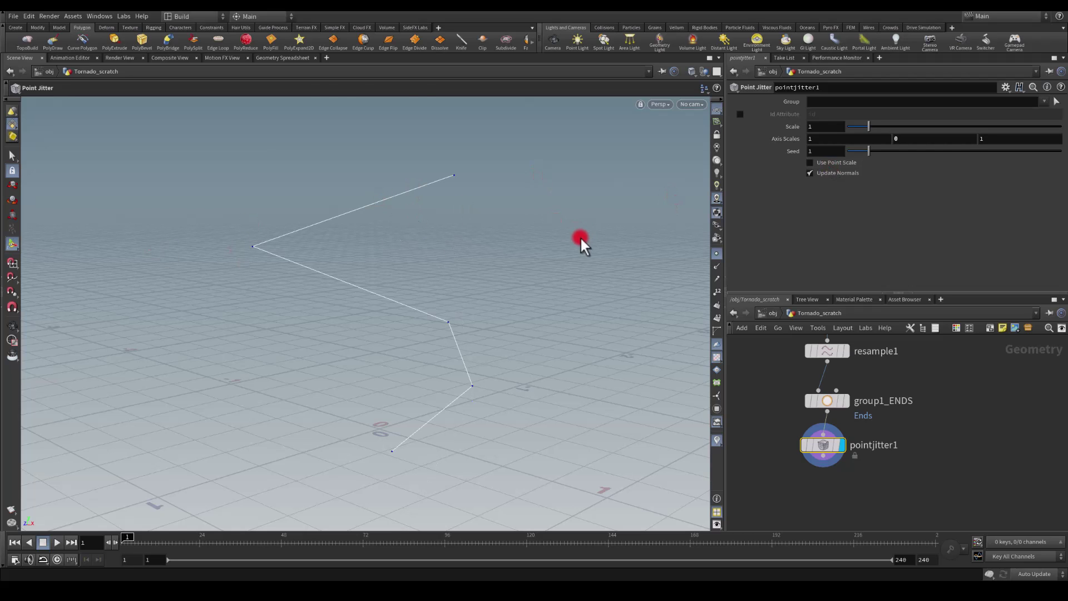
key("Escape")
left_click_drag(513, 333, 446, 382)
key("Return")
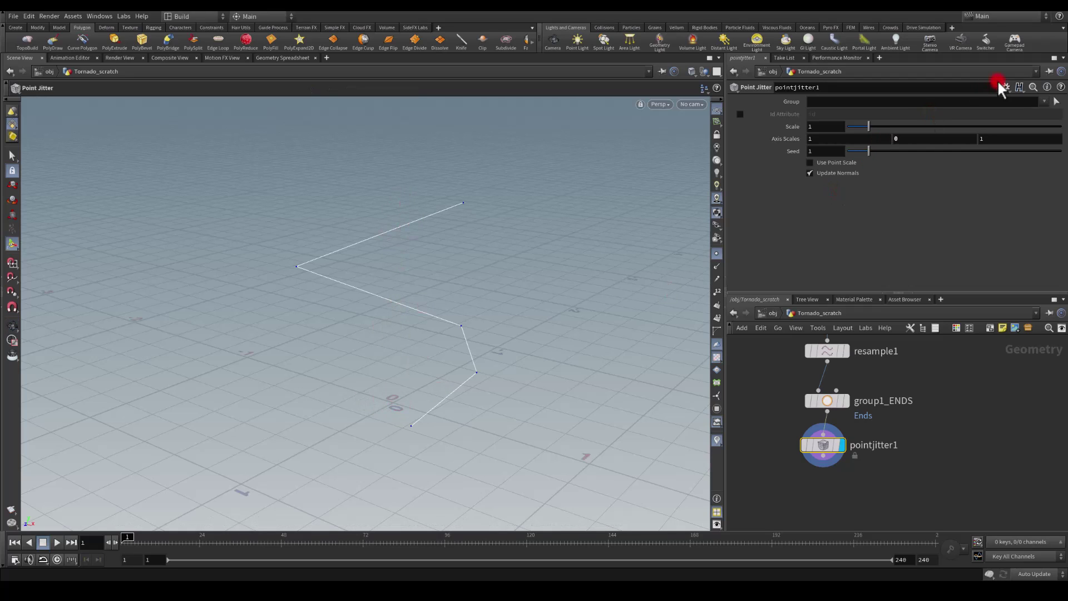
Step: Restrict the Point Jitter to the Ends group and check the jittered line from another angle
left_click(1044, 101)
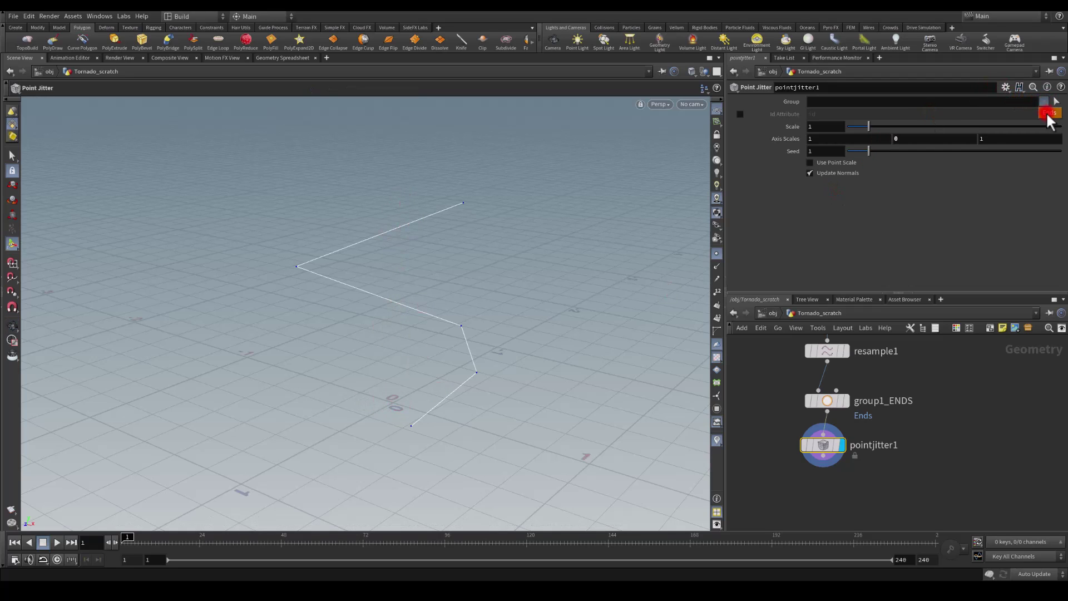
left_click(1049, 113)
key("Escape")
left_click_drag(500, 245, 379, 254)
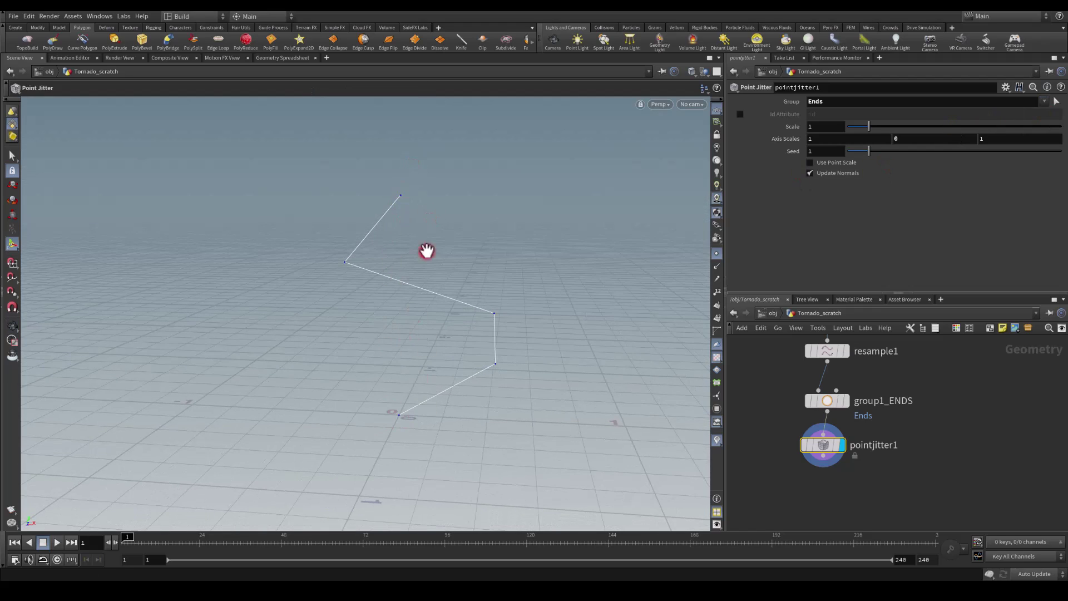
key("Escape")
left_click_drag(472, 276, 442, 324)
key("Return")
Step: Set the Point Jitter's scale to 0.3
left_click(866, 125)
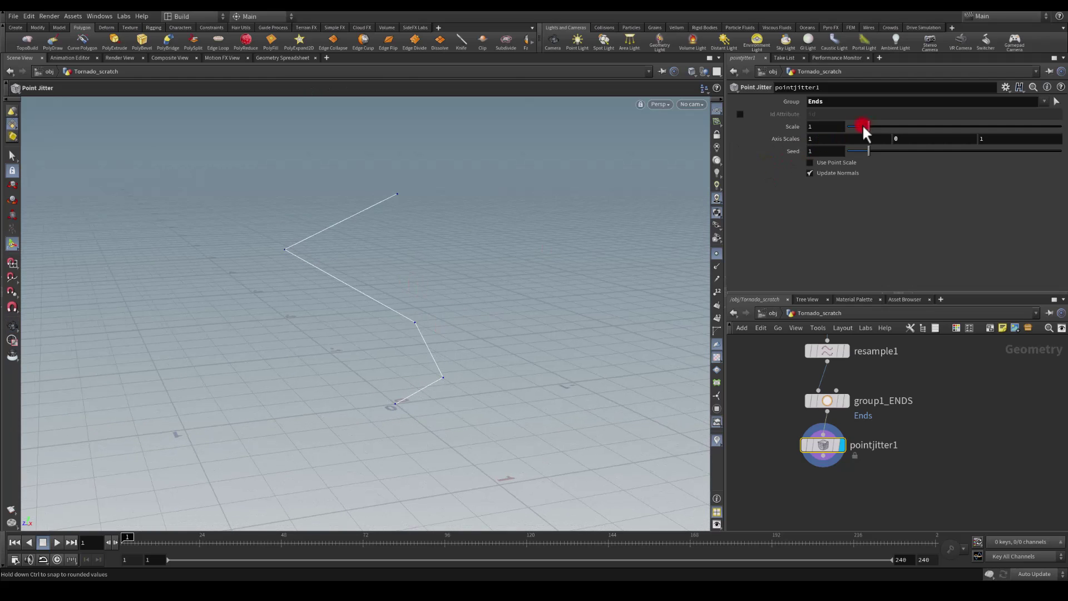
left_click(867, 148)
left_click_drag(875, 130, 843, 127)
double_click(823, 127)
type(".3")
key("Return")
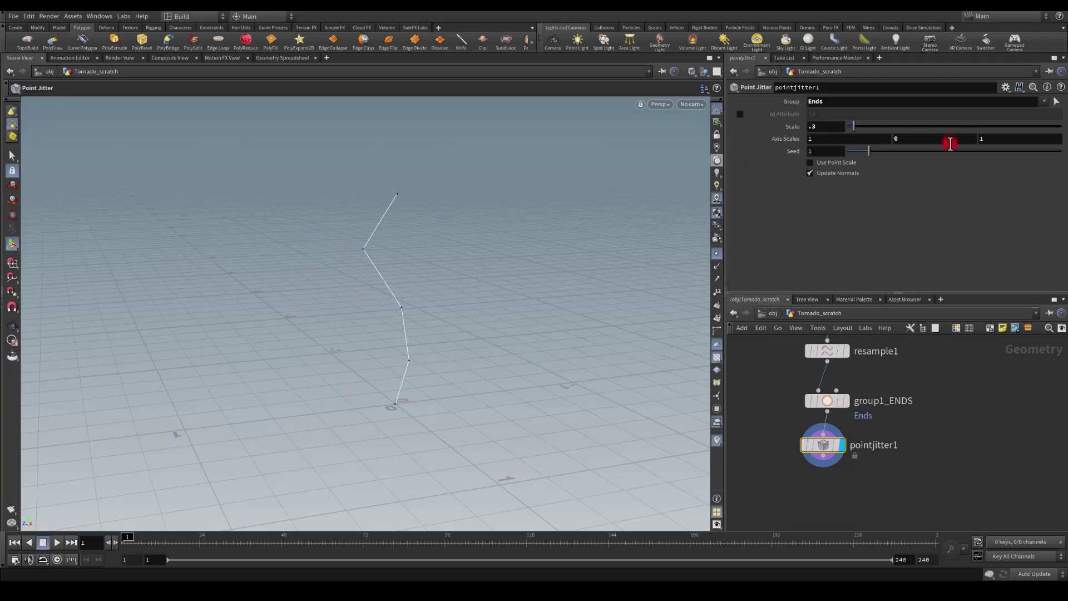
Step: Add a second Resample node fed by pointjitter1 and display its result
middle_click_drag(788, 496, 813, 396)
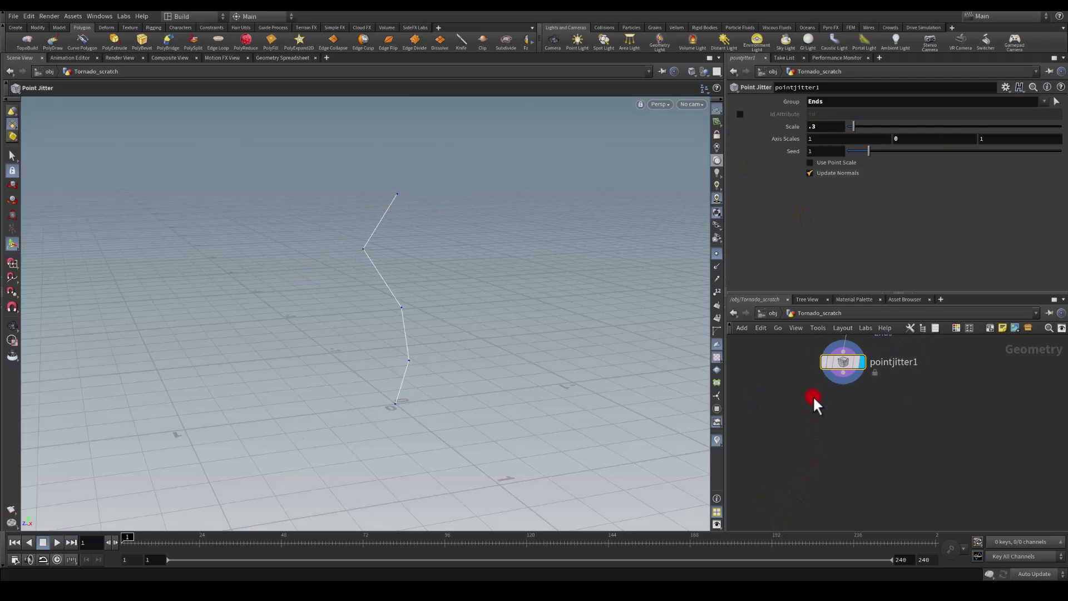
left_click(844, 383)
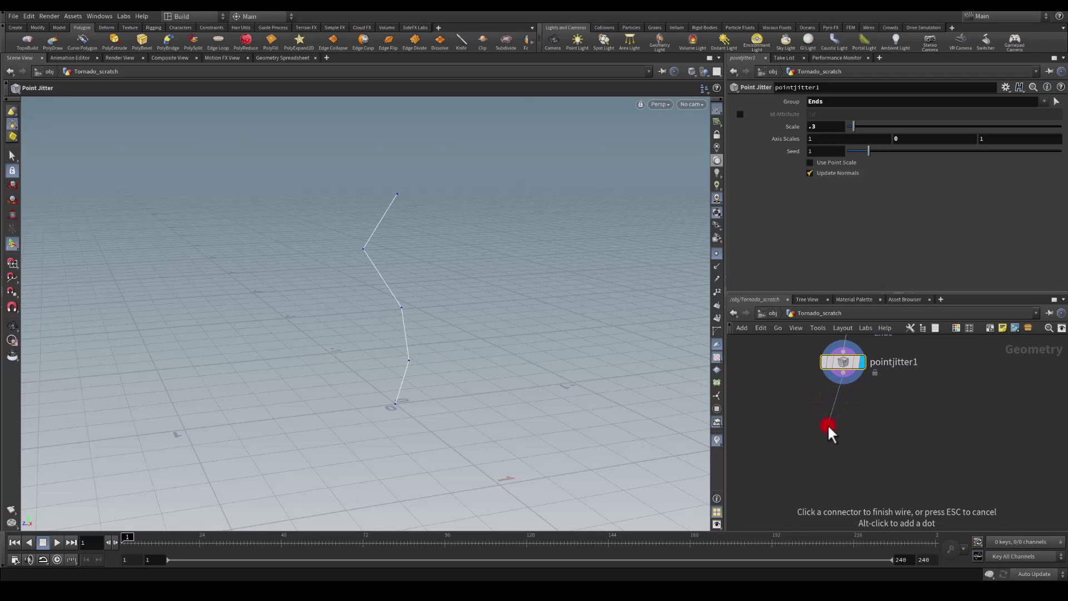
key("Tab")
type("resa")
key("Return")
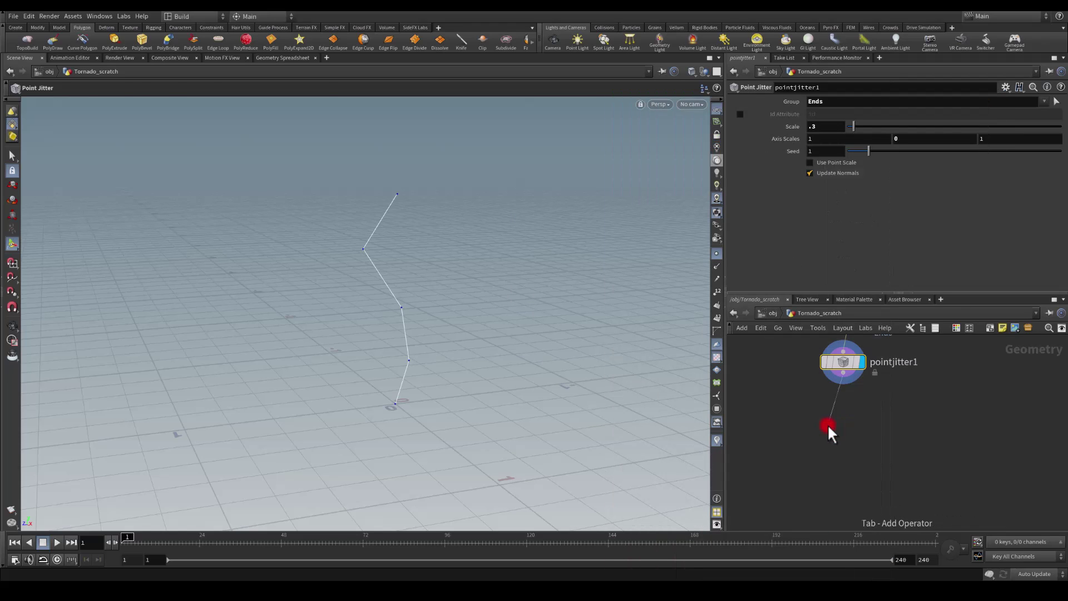
left_click(826, 424)
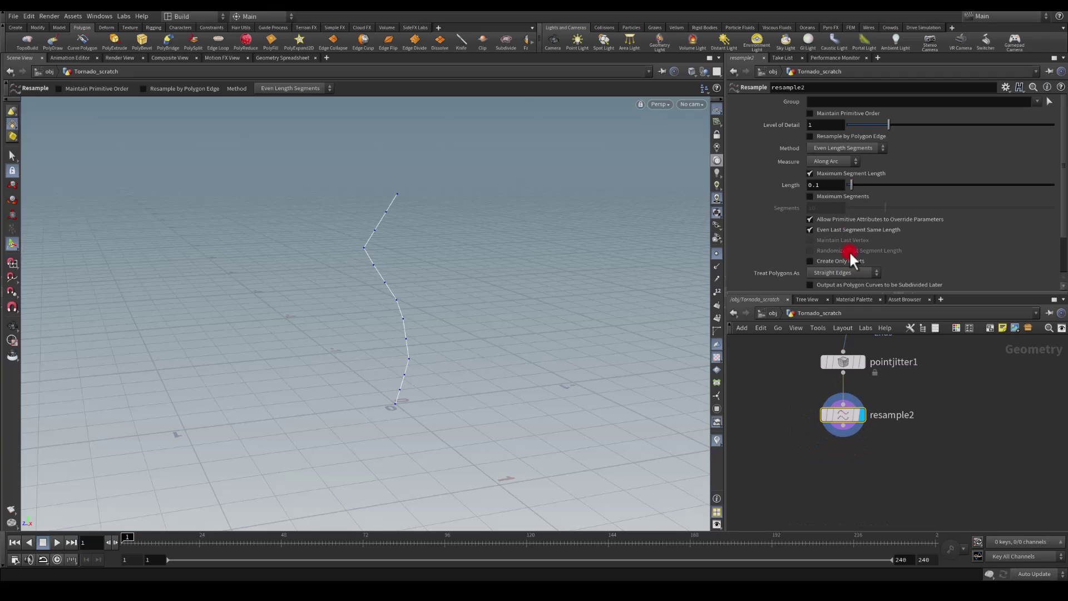
Step: On resample2, disable Maximum Segment Length, enable Maximum Segments and set the segments to 20
left_click(821, 173)
left_click(816, 197)
left_click_drag(824, 209, 685, 210)
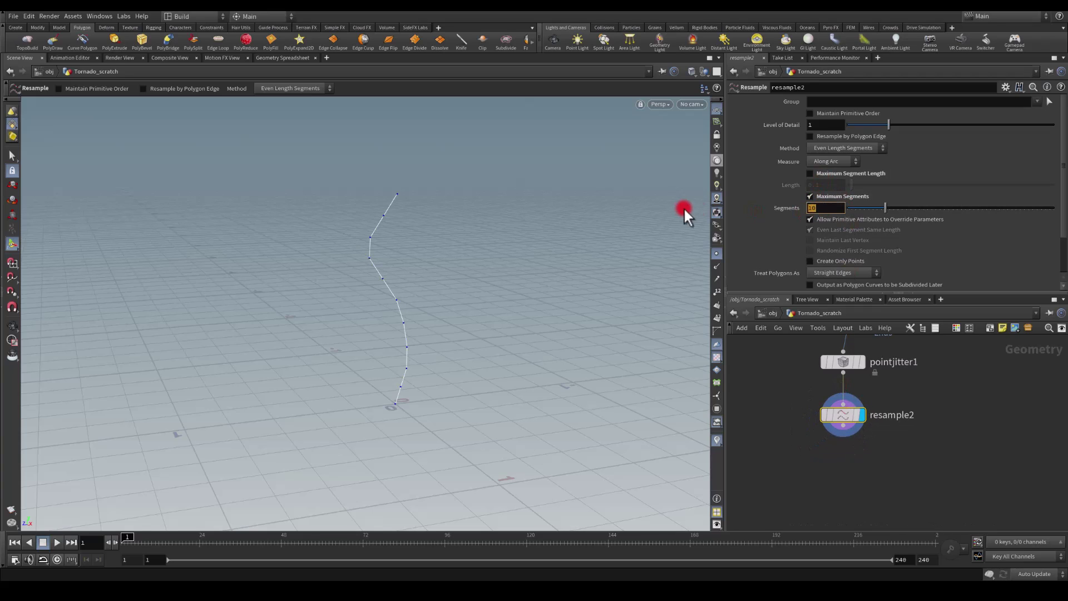
type("17")
key("Return")
left_click_drag(823, 211, 746, 197)
type("20")
key("Return")
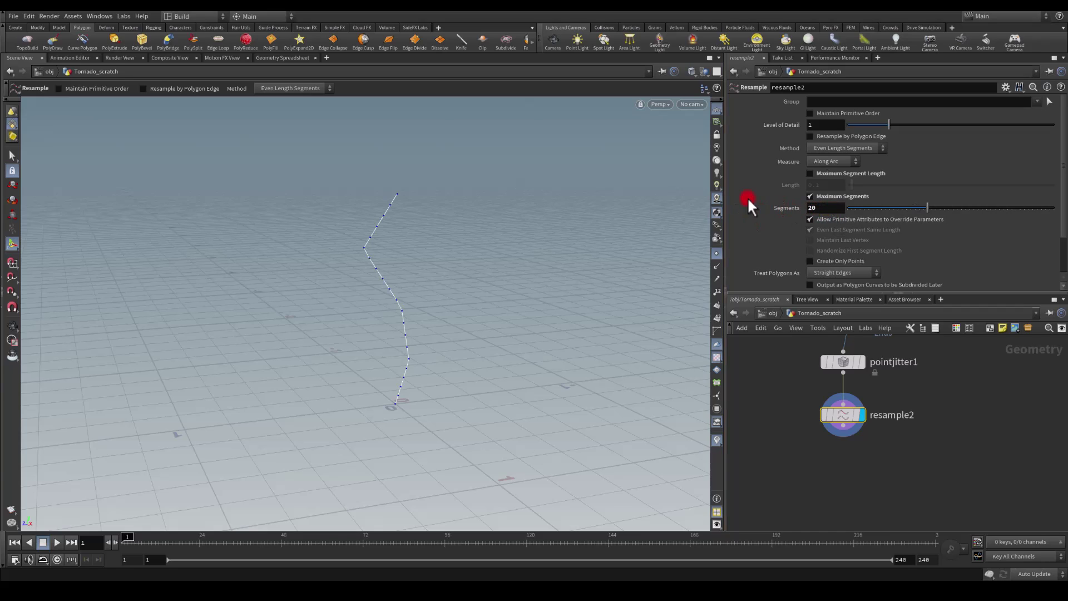
Step: Set resample2's segments to 17 and treat polygons as Subdivision Curves
left_click_drag(832, 207, 688, 203)
type("17")
key("Return")
left_click(826, 274)
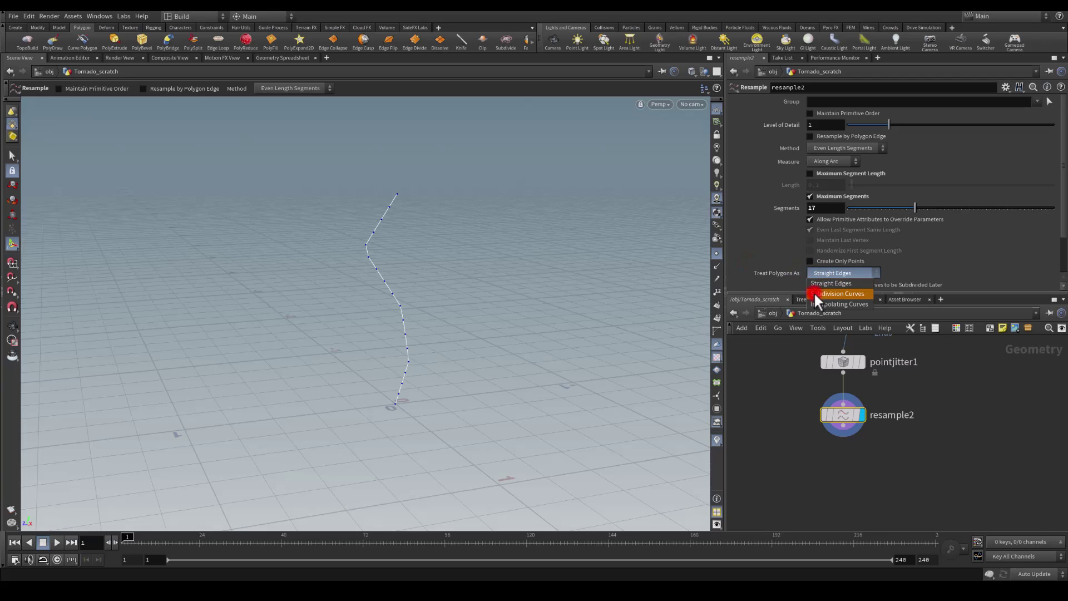
left_click(815, 293)
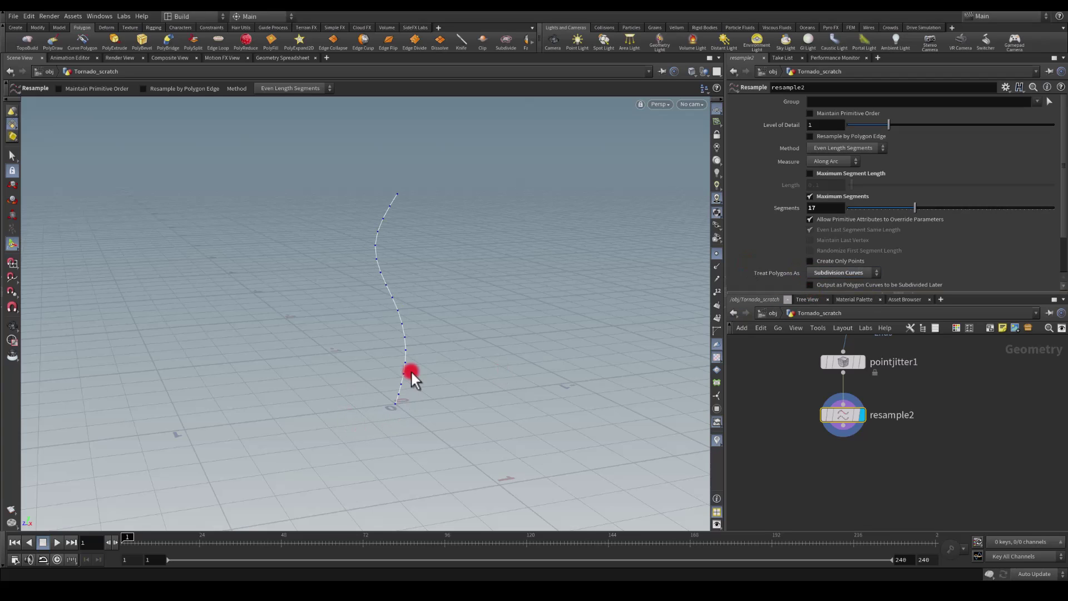
Step: Add a Sweep node fed by resample2 and display its result
middle_click_drag(814, 462, 792, 391)
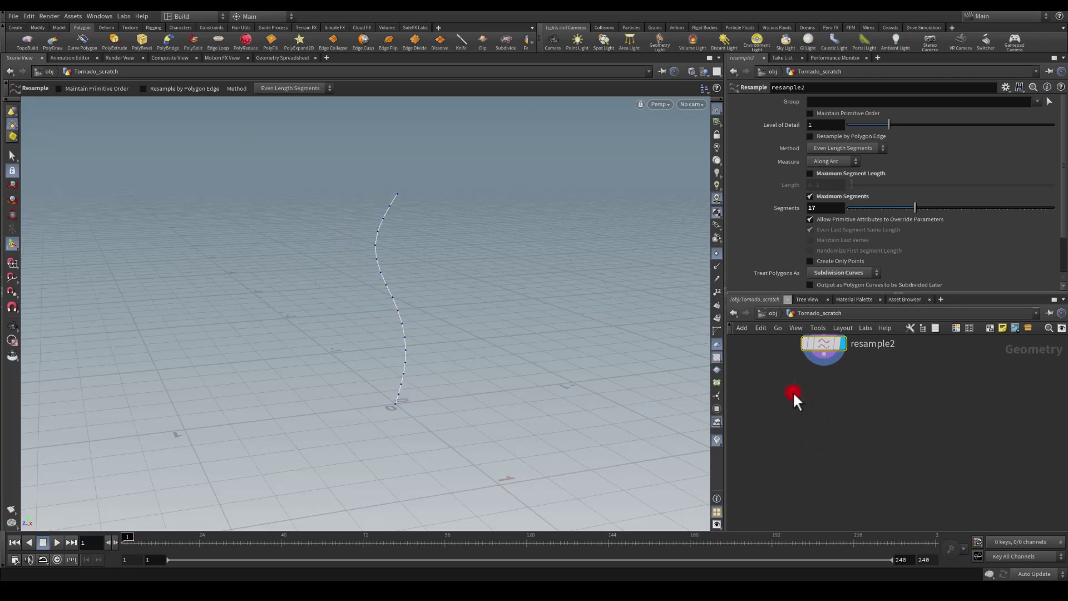
left_click(813, 363)
left_click(807, 419)
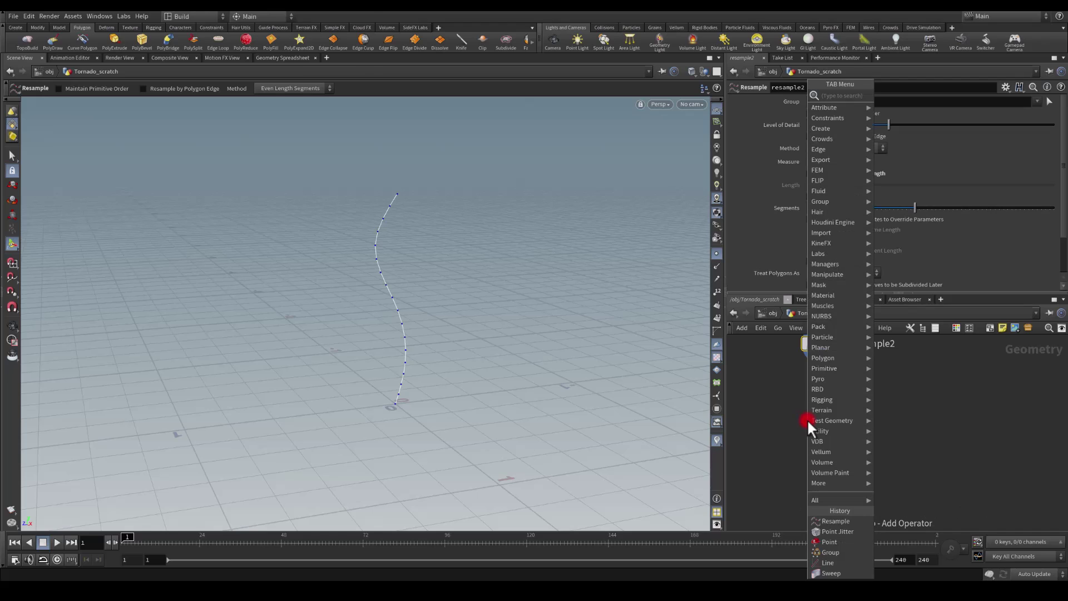
key("Return")
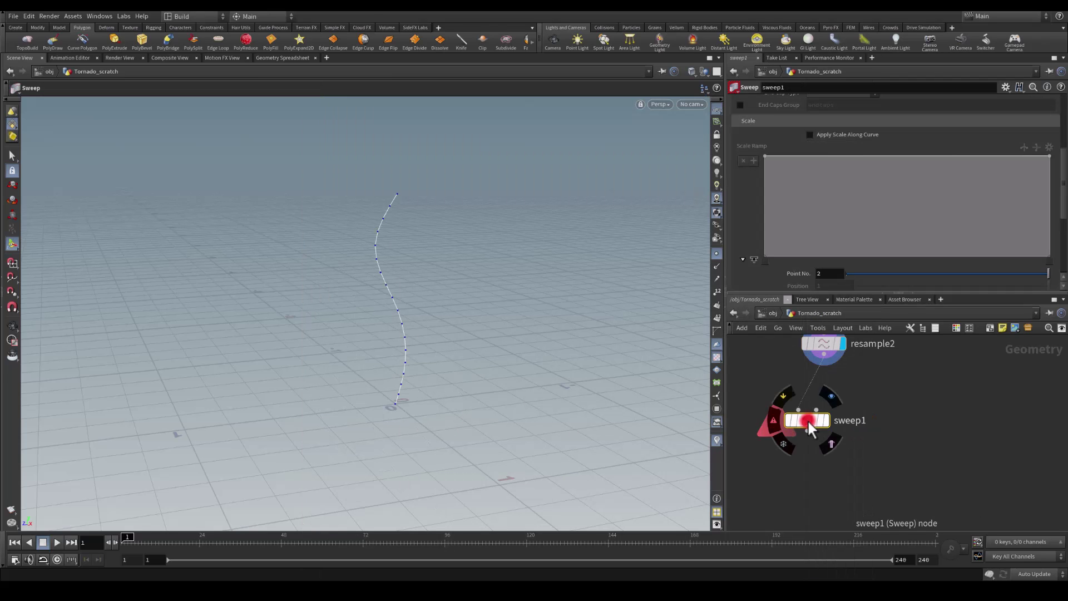
left_click(834, 421)
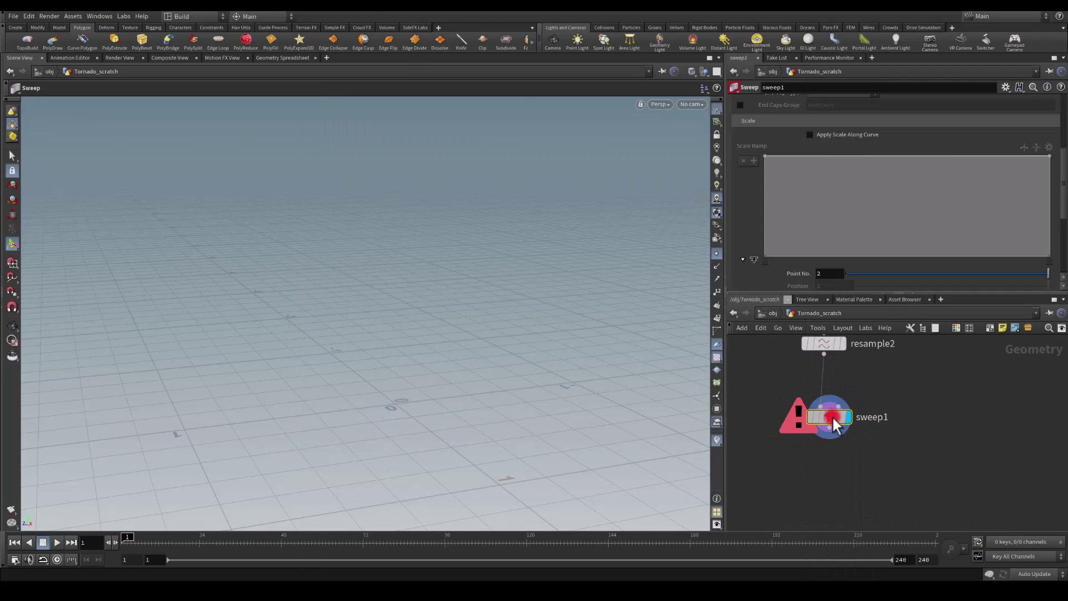
Step: Set the Sweep's surface shape to Round Tube and align the node beneath resample2
scroll(794, 218, "up", 5)
scroll(819, 161, "up", 3)
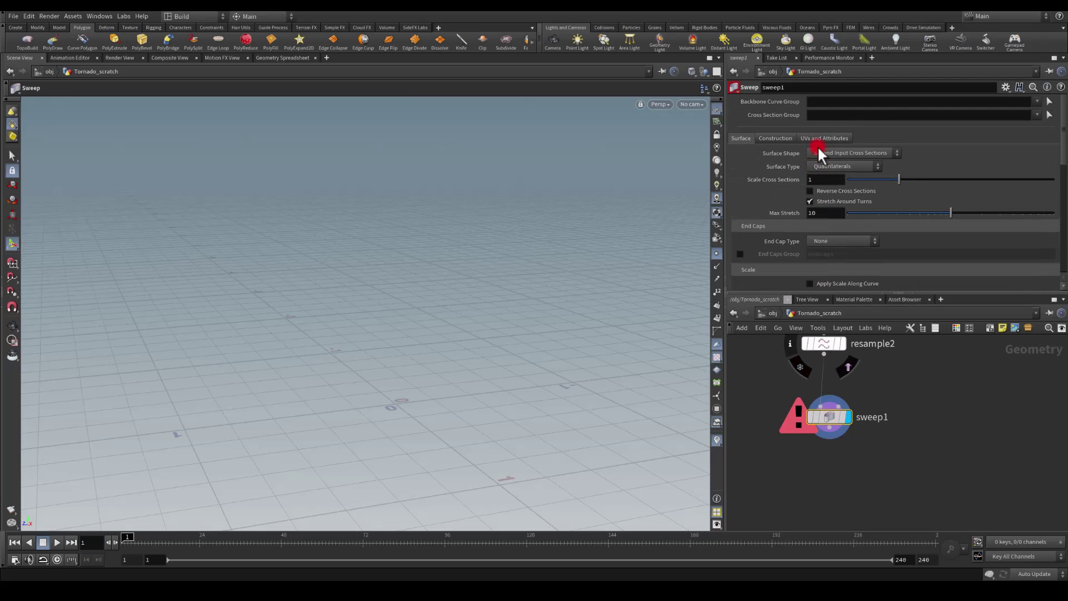
left_click(822, 153)
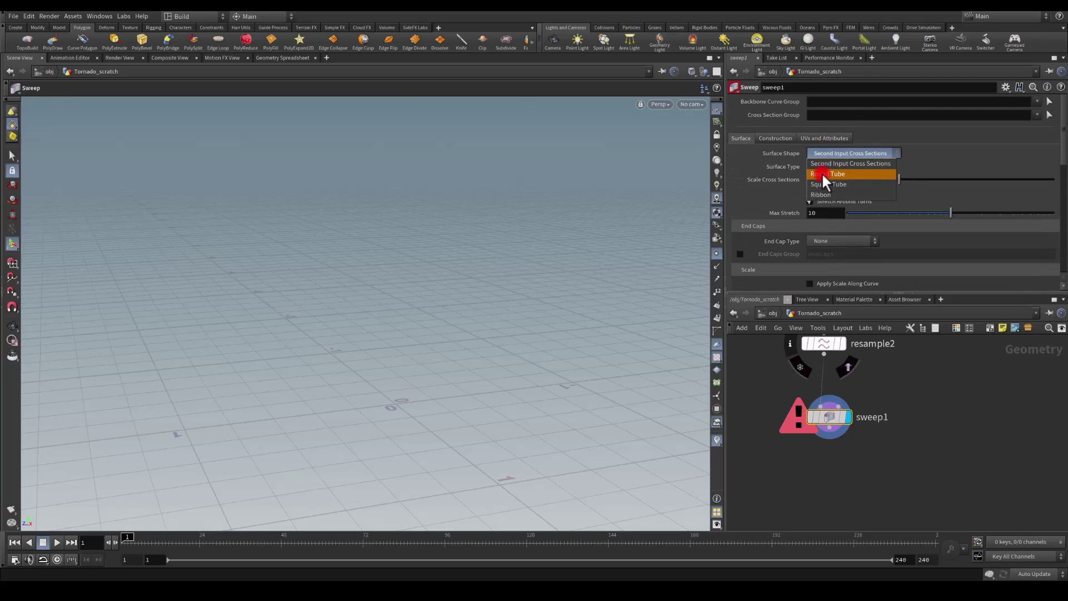
left_click(823, 174)
left_click_drag(828, 422, 833, 435)
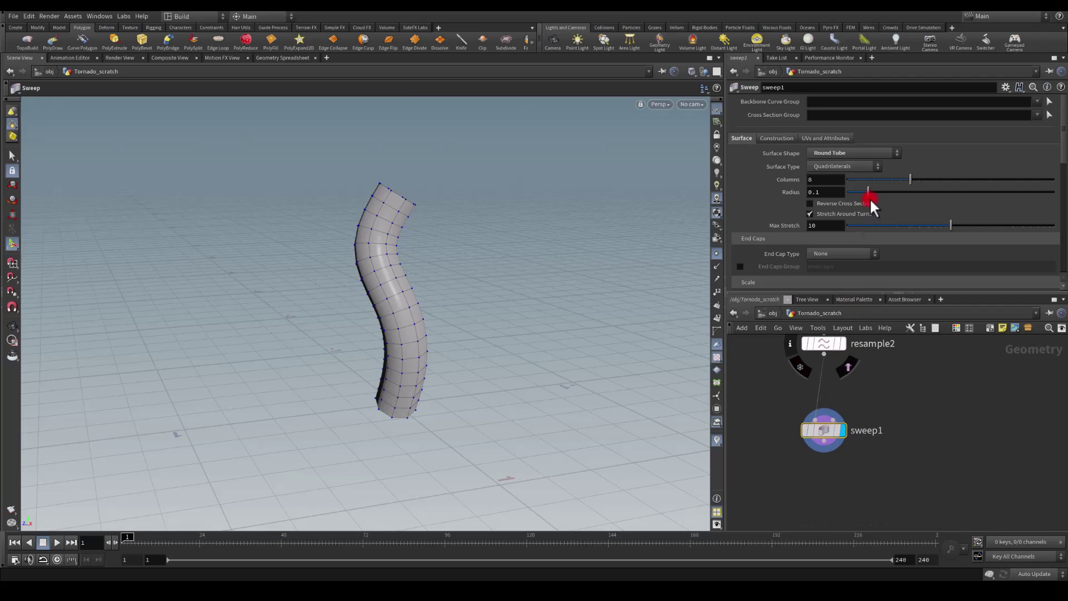
Step: Set the swept tube's columns to 8 and its radius to about 0.156
scroll(823, 188, "down", 1)
mouse_move(897, 158)
left_mouse_down()
mouse_move(912, 154)
mouse_move(892, 159)
left_mouse_up()
left_click_drag(825, 162, 743, 162)
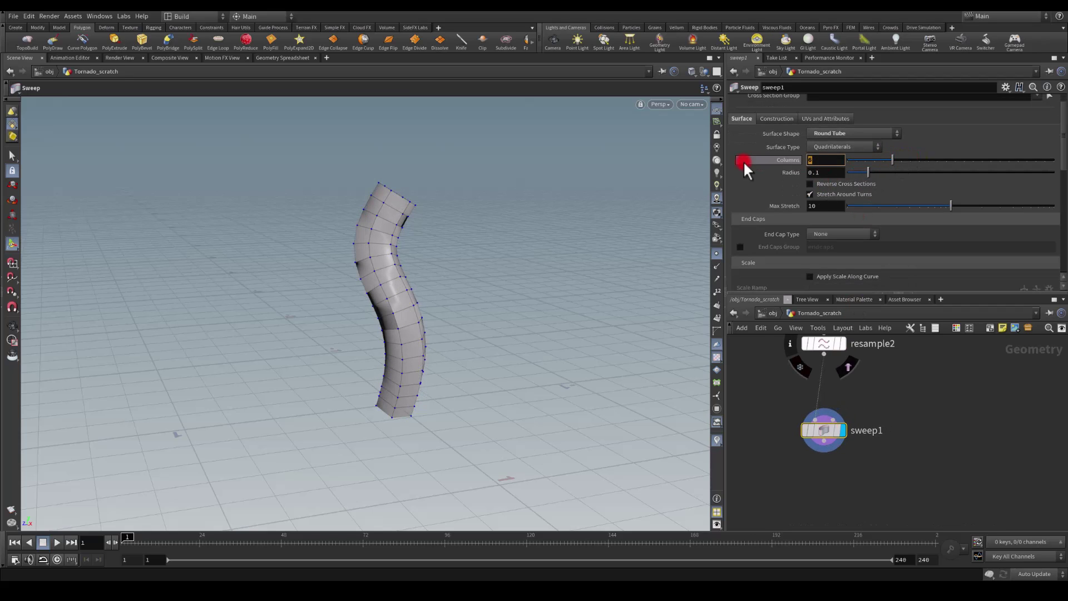
type("8")
key("Return")
left_click_drag(866, 172, 879, 173)
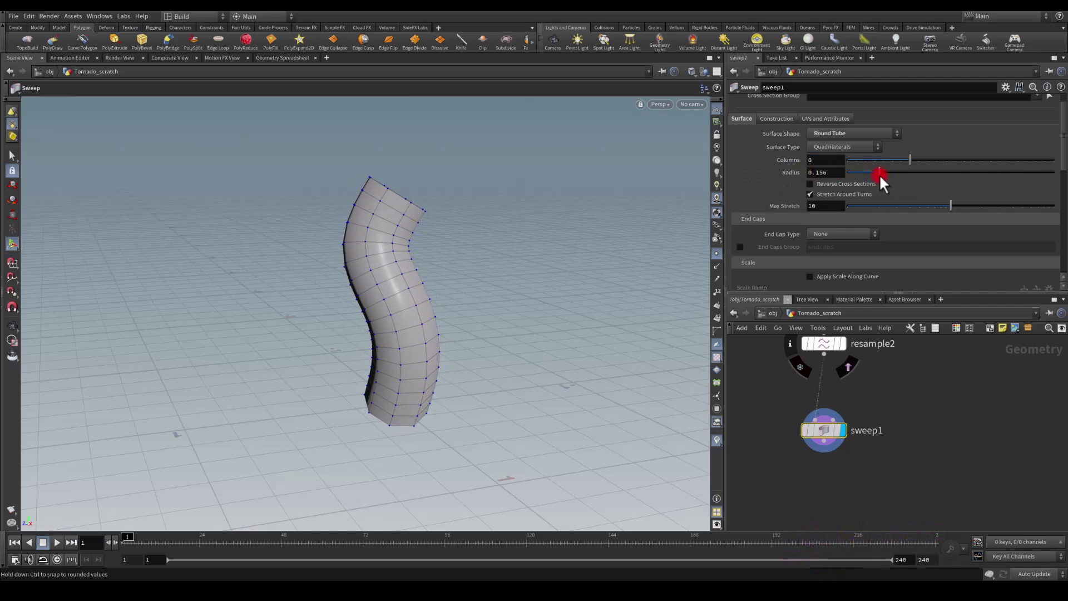
Step: Enable Apply Scale Along Curve on the Sweep node
scroll(829, 212, "down", 3)
left_click(807, 217)
scroll(812, 215, "down", 3)
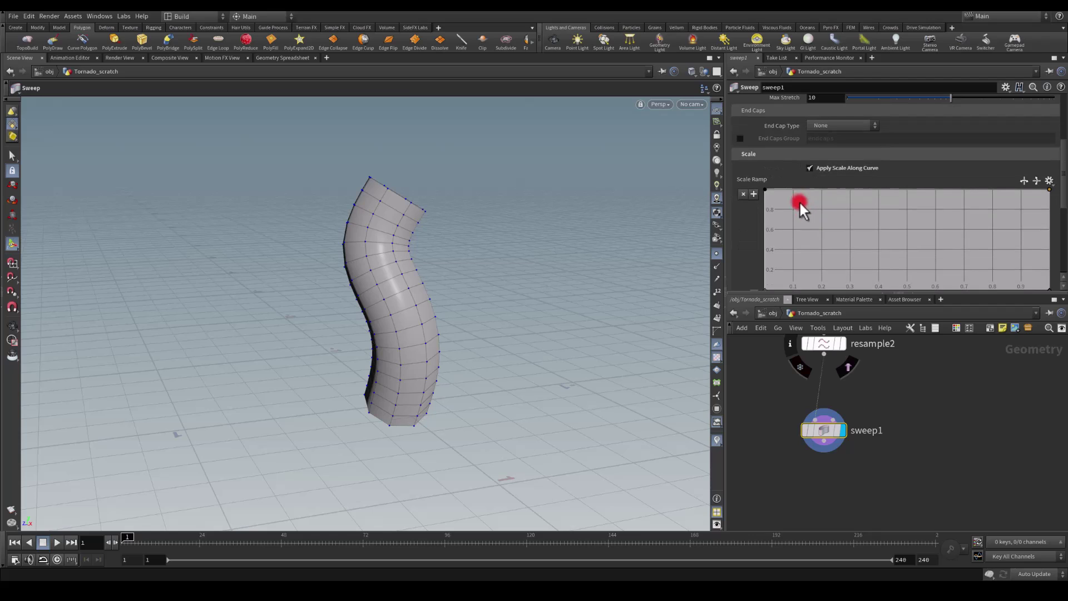
Step: Lower the scale ramp's start to about 0.23 and add points of about 0.09 at position 0.16 and 0.33 at 0.56
left_click_drag(768, 196, 739, 279)
scroll(746, 270, "down", 2)
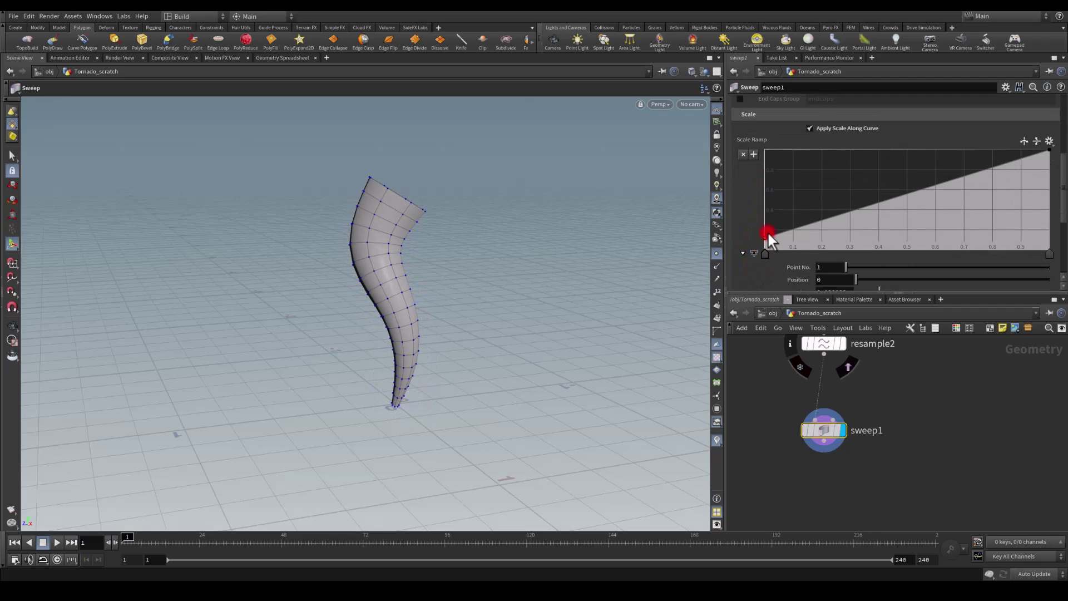
mouse_move(767, 233)
left_mouse_down()
mouse_move(759, 241)
mouse_move(754, 228)
left_mouse_up()
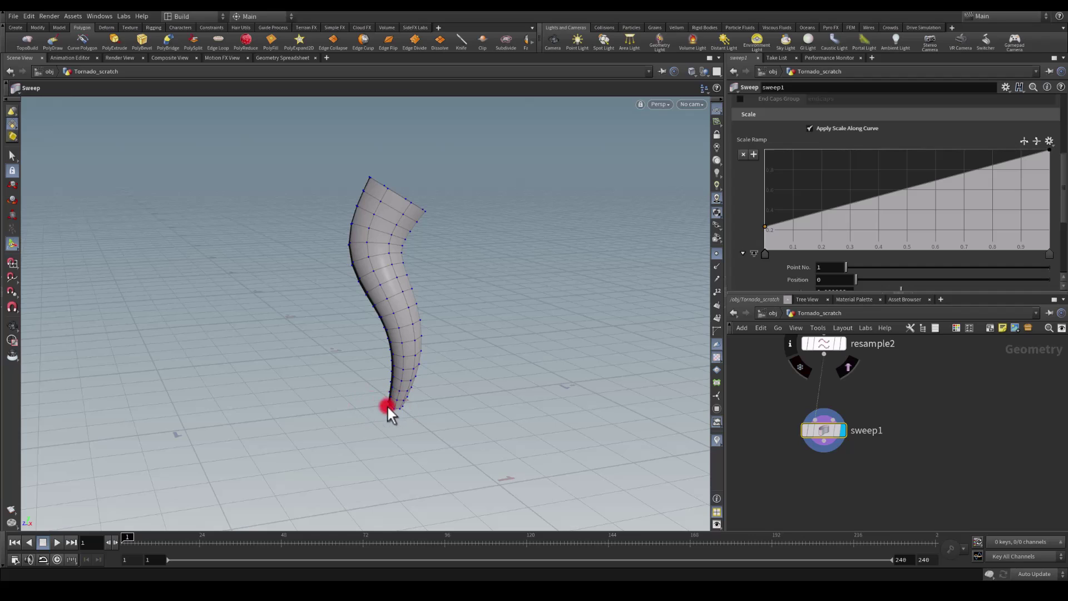
left_click_drag(796, 220, 811, 240)
left_click_drag(881, 216, 925, 215)
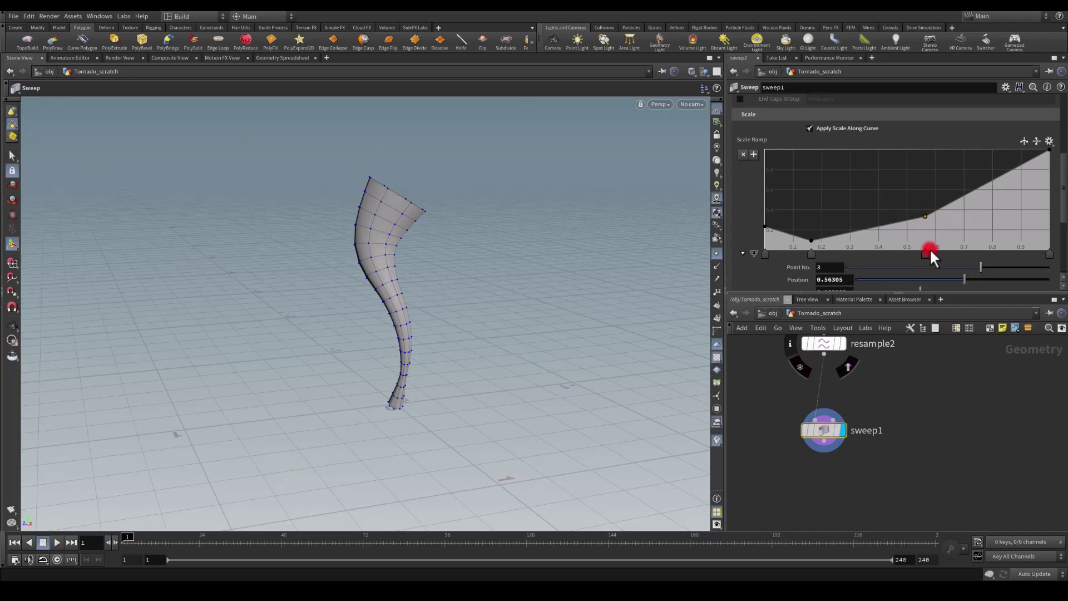
Step: Set the interpolation of the scale ramp's first three points to Bezier
left_click(811, 254)
scroll(798, 257, "down", 1)
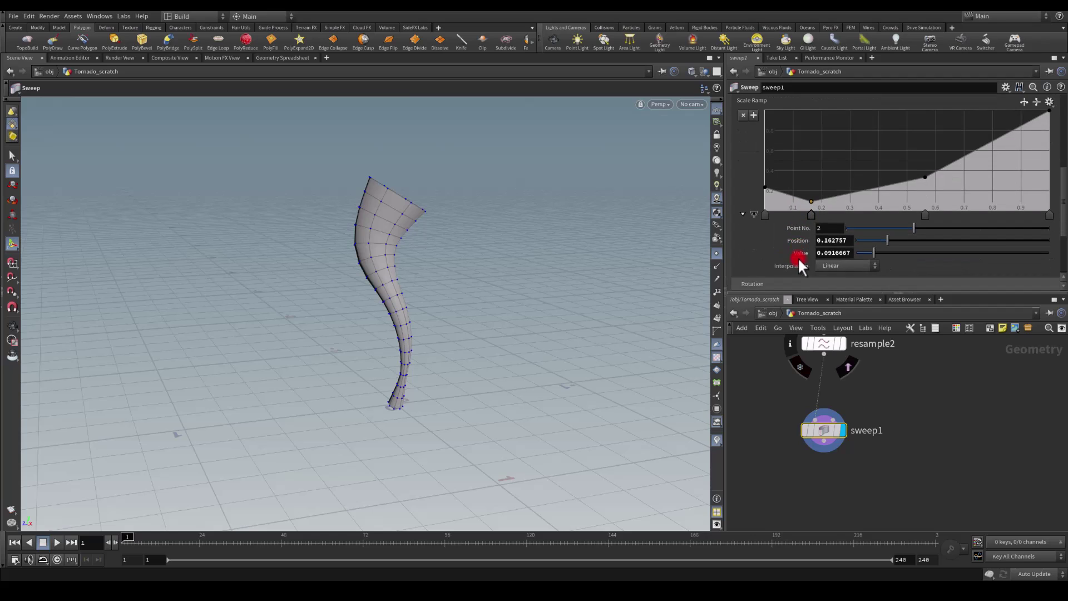
left_click(836, 266)
left_click(827, 318)
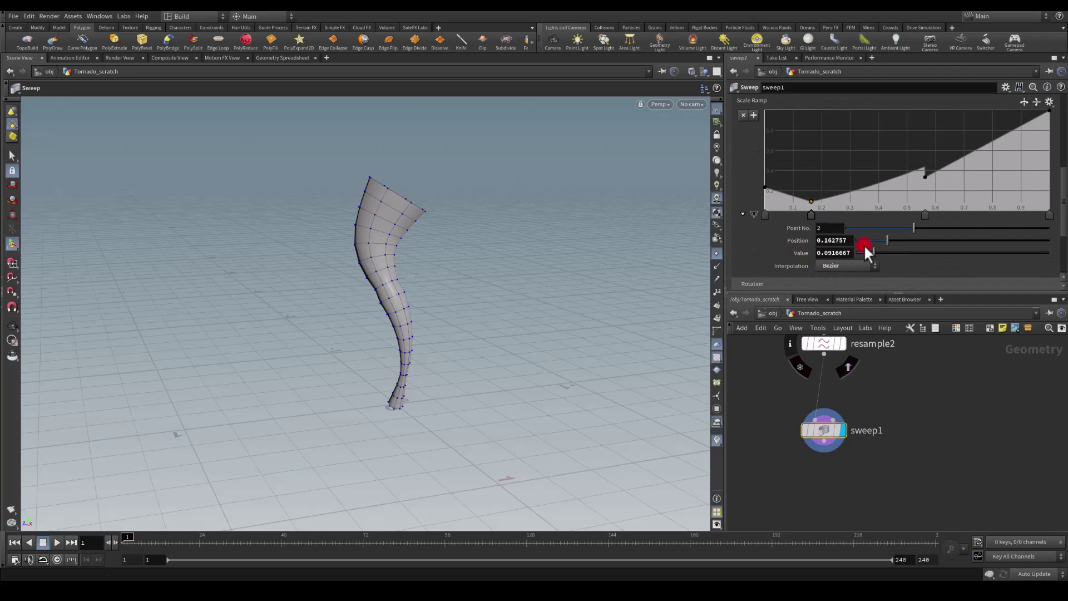
left_click(925, 215)
left_click(847, 266)
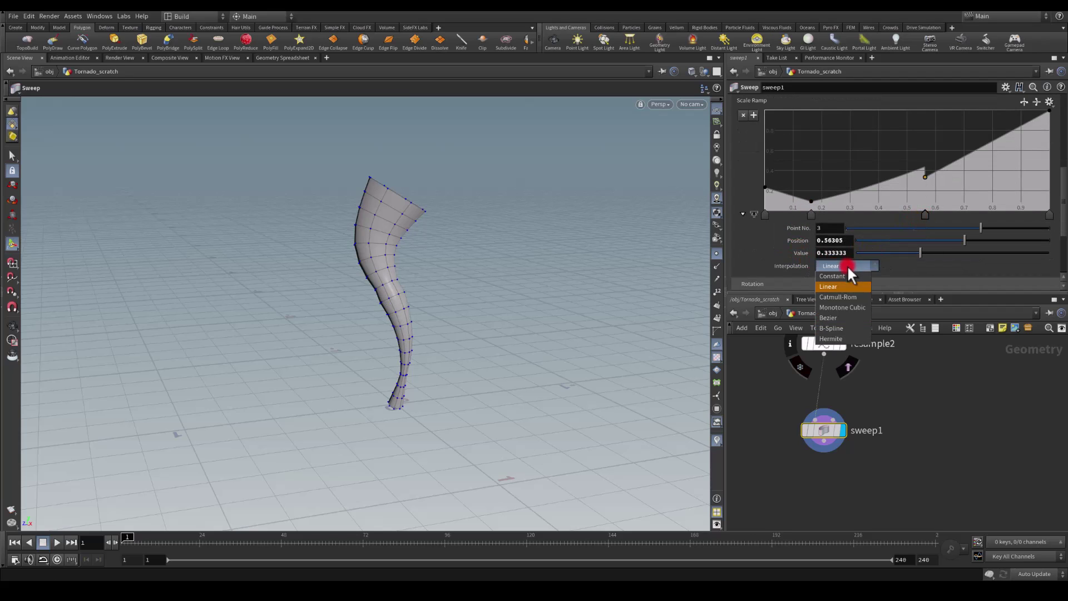
left_click(828, 317)
left_click(765, 215)
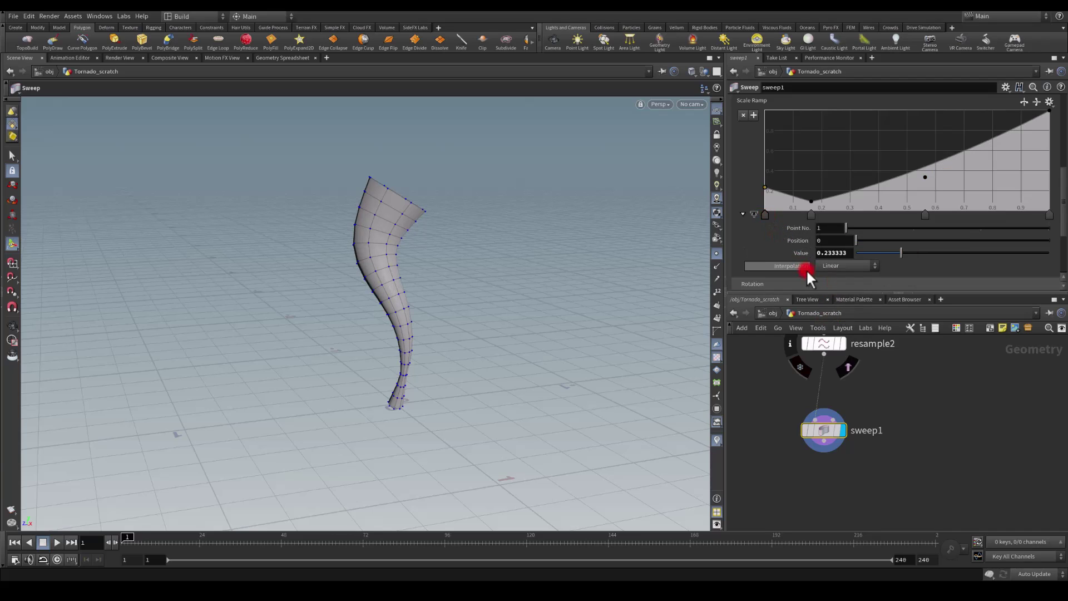
left_click(828, 266)
left_click(827, 316)
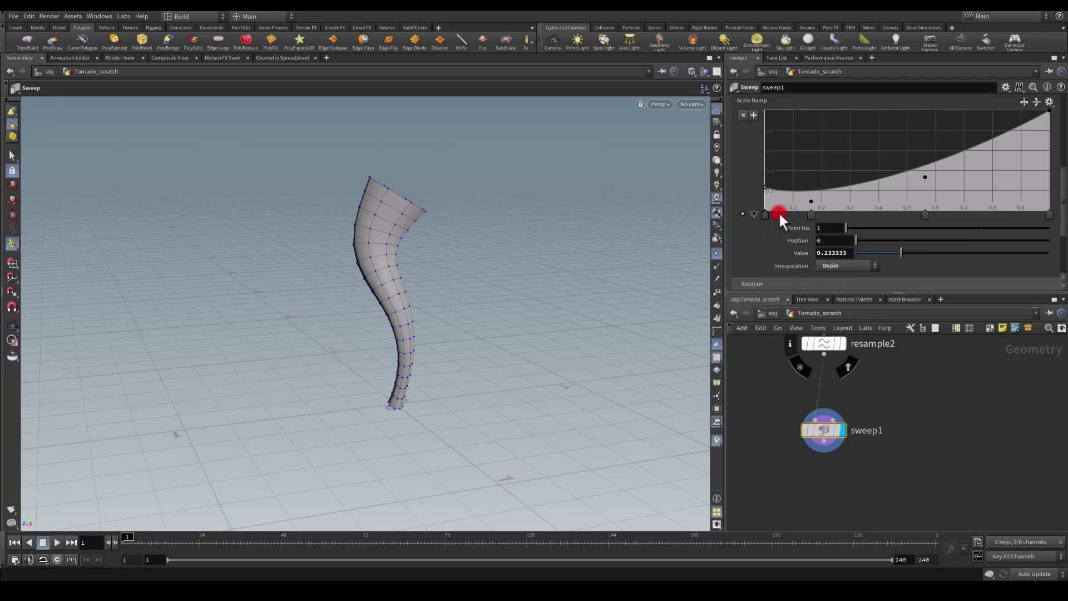
Step: Set the Sweep node's tube radius to 0.3
scroll(847, 225, "up", 3)
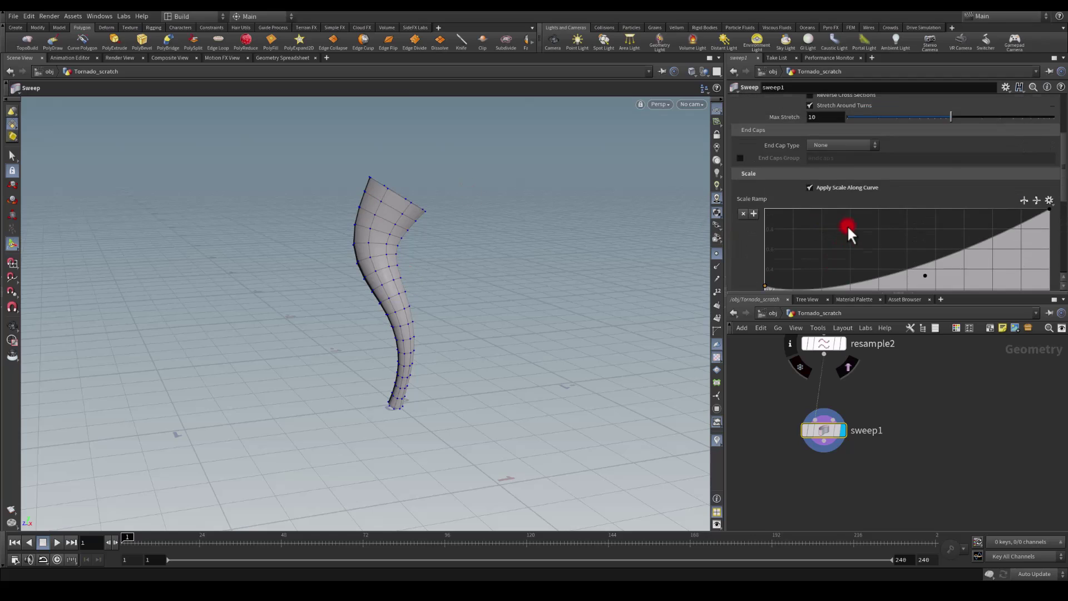
scroll(846, 225, "up", 6)
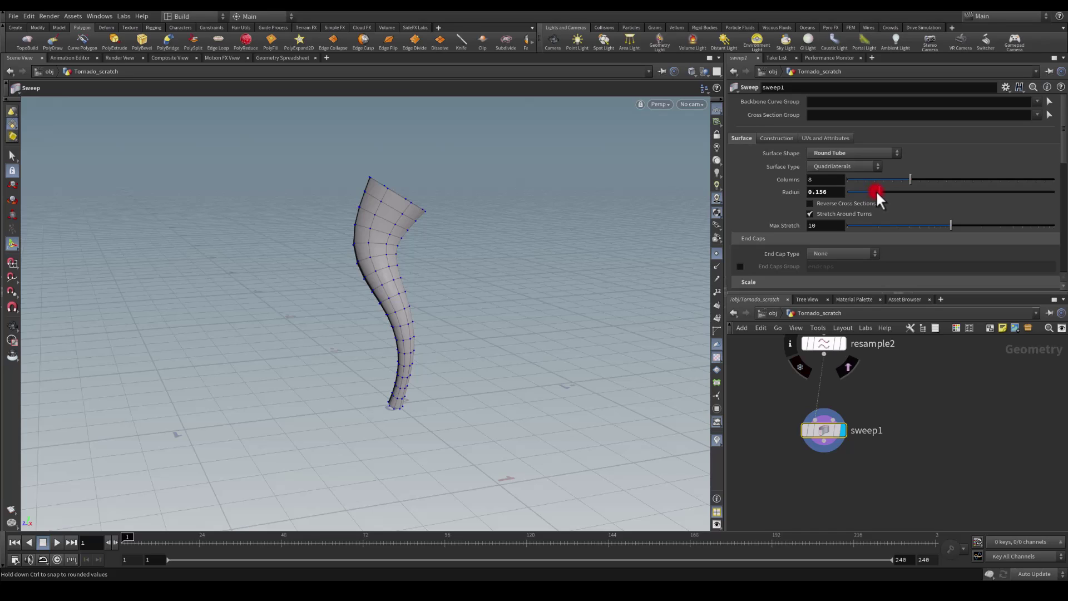
left_click_drag(880, 189, 768, 196)
type(".3")
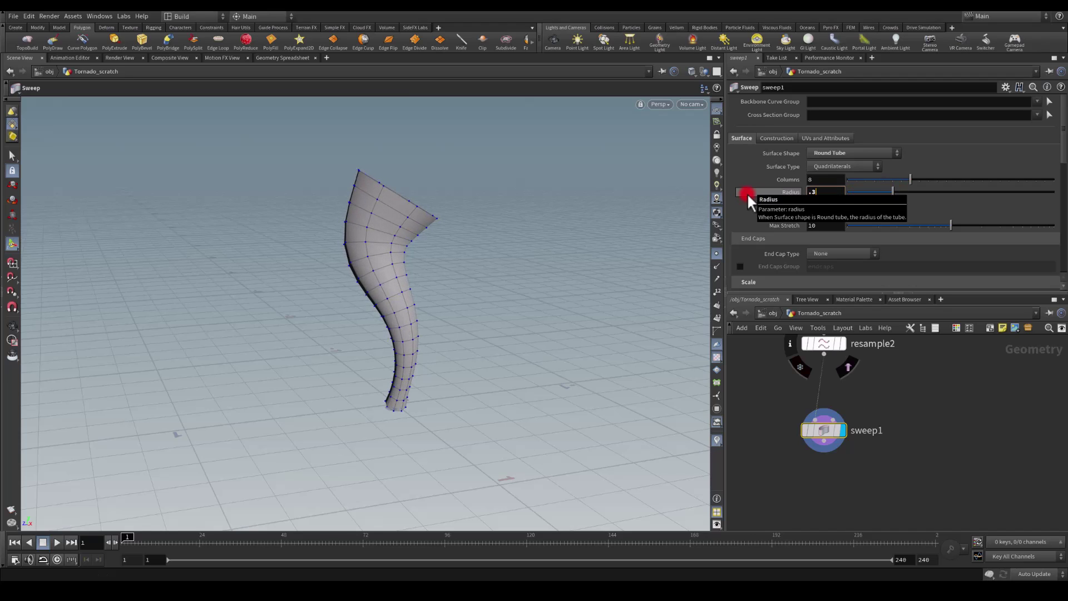
key("Return")
key("Escape")
left_click_drag(479, 308, 451, 331)
Step: Set the seed of the pointjitter1 node to about 3.65 to vary the funnel's bend
middle_click_drag(827, 376, 890, 474)
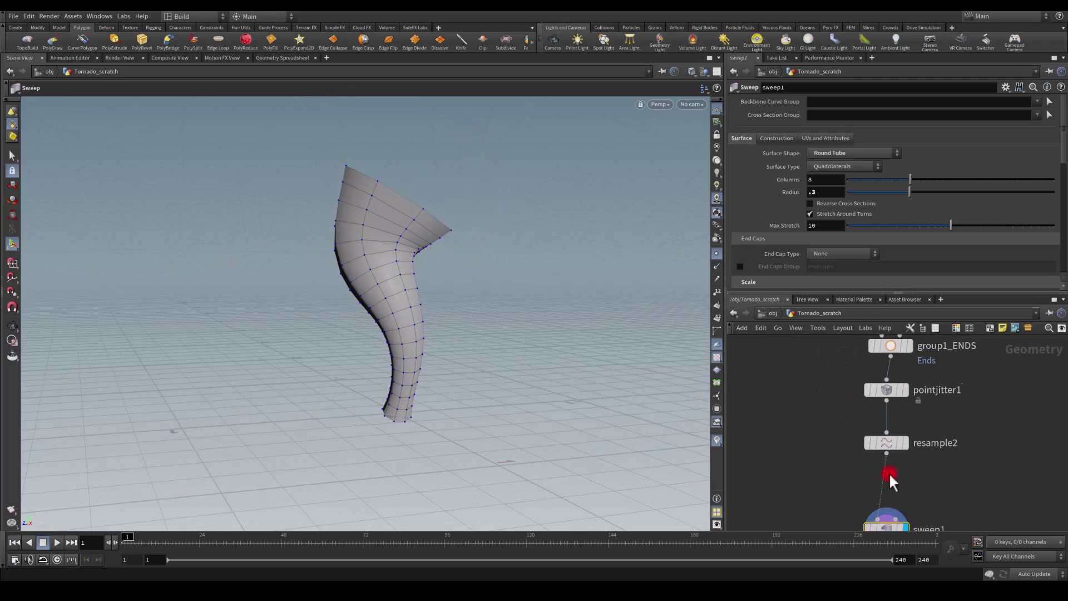
middle_click_drag(845, 398, 829, 413)
left_click(879, 405)
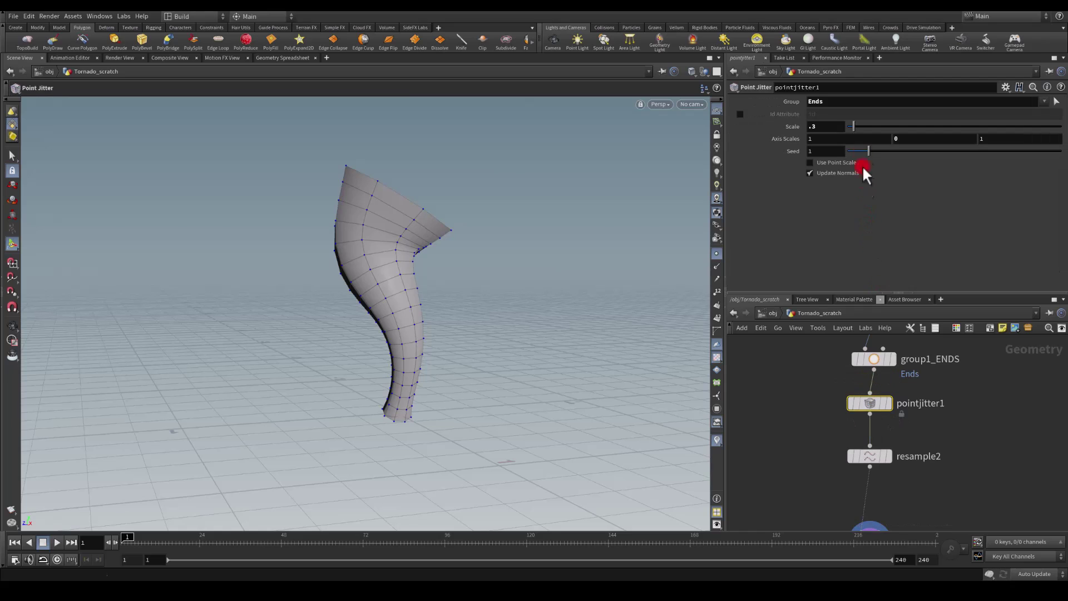
left_click_drag(864, 152, 926, 148)
key("Escape")
left_click_drag(625, 208, 377, 349)
key("Return")
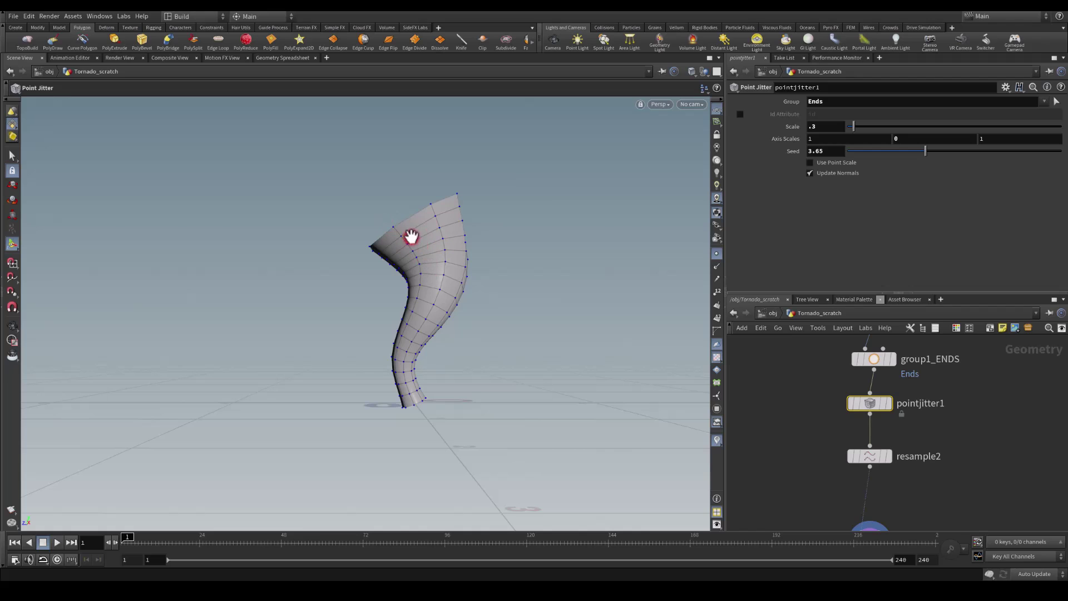
key("Escape")
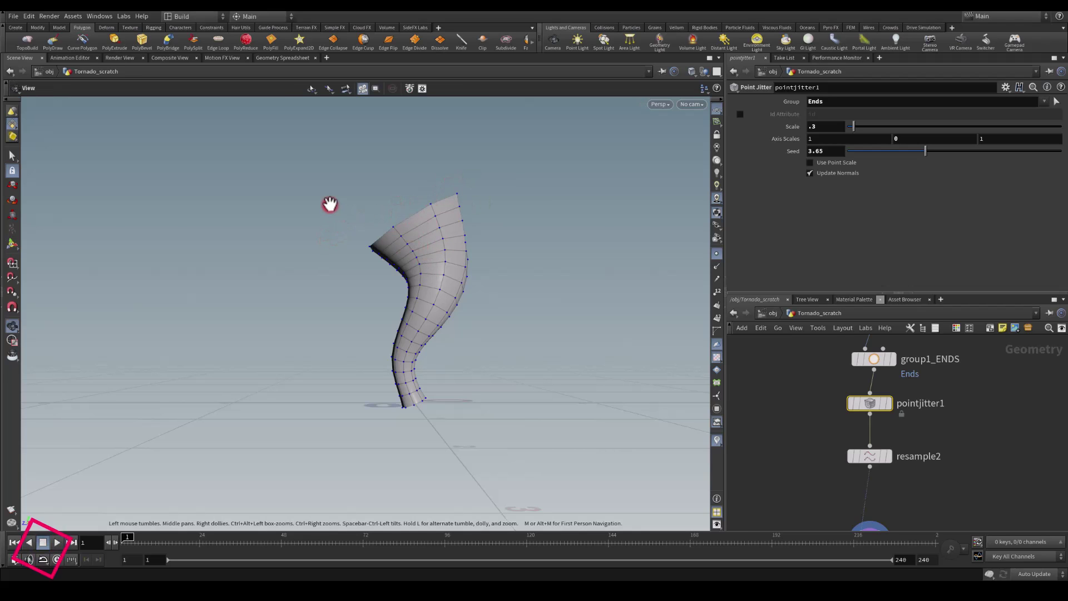
left_click_drag(329, 206, 348, 207)
key("Return")
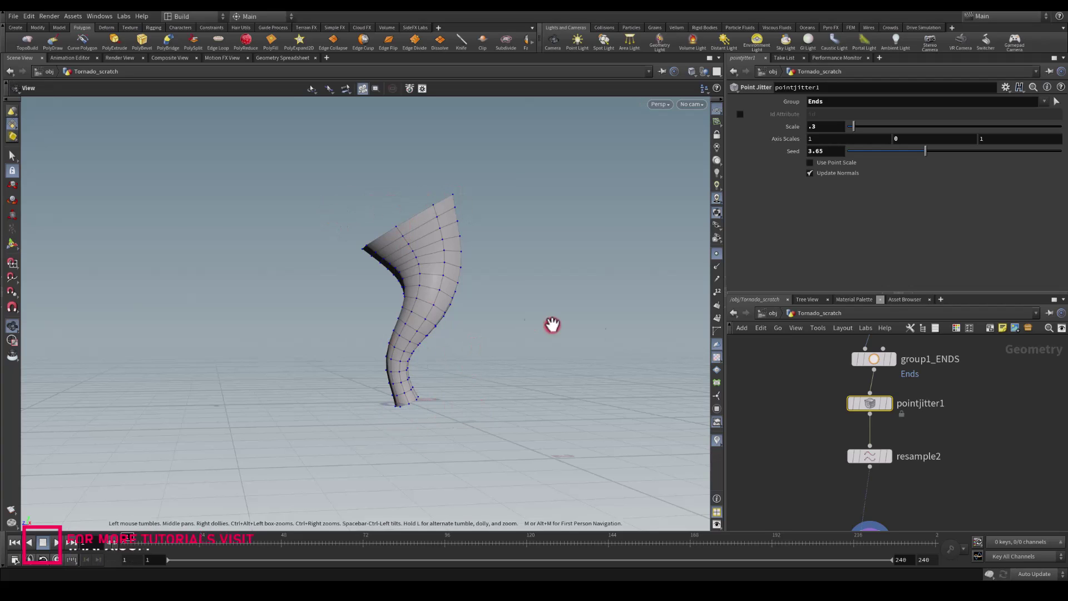
Step: Move the sweep1 node farther down from resample2 to make room for more nodes between them
middle_click_drag(809, 475, 803, 388)
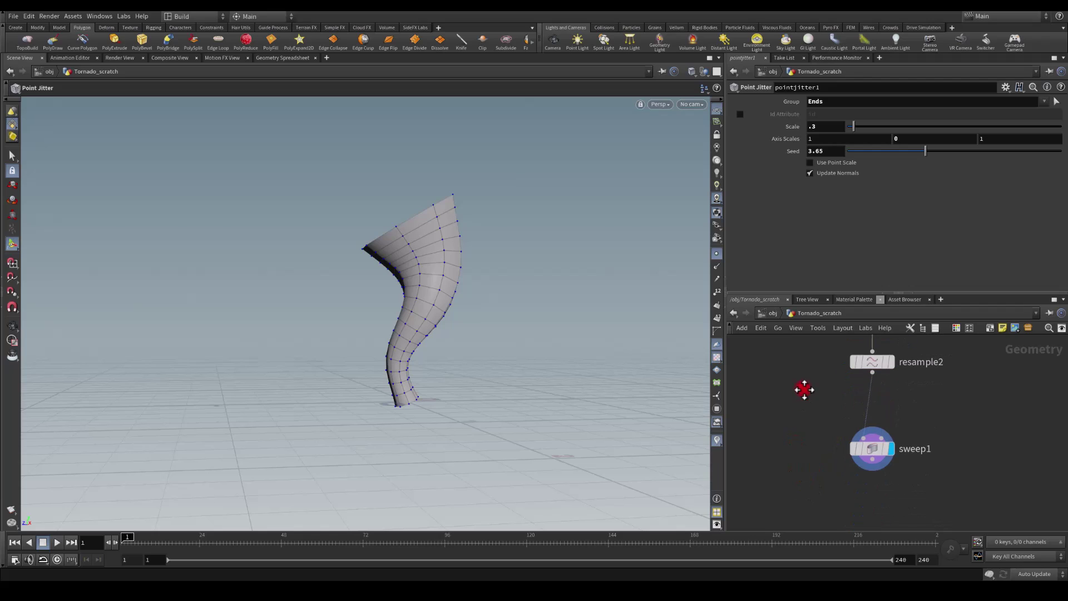
left_click_drag(875, 456, 876, 416)
middle_click_drag(816, 361, 784, 328)
left_click_drag(839, 379, 902, 497)
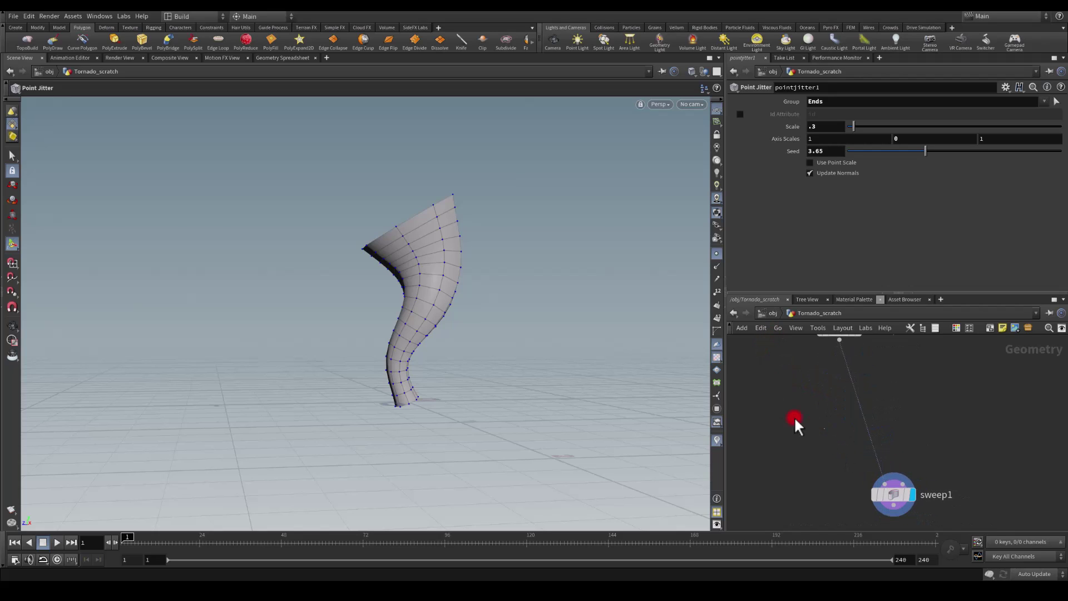
middle_click_drag(764, 378, 753, 436)
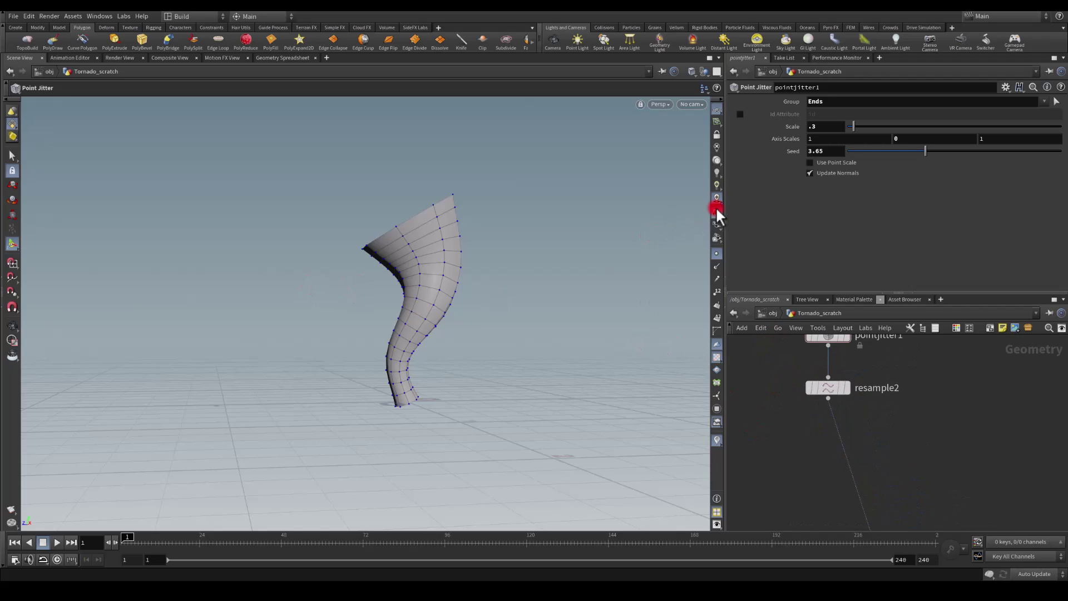
Step: Check the funnel tube in wireframe, restore shading and display the curve from resample2
key("w")
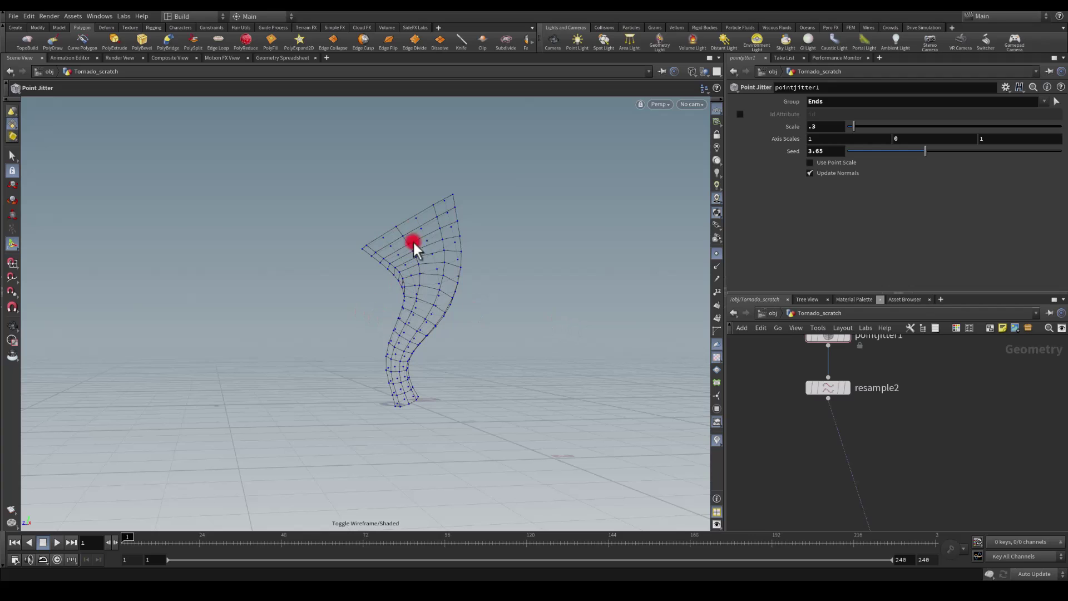
key("w")
left_click(847, 388)
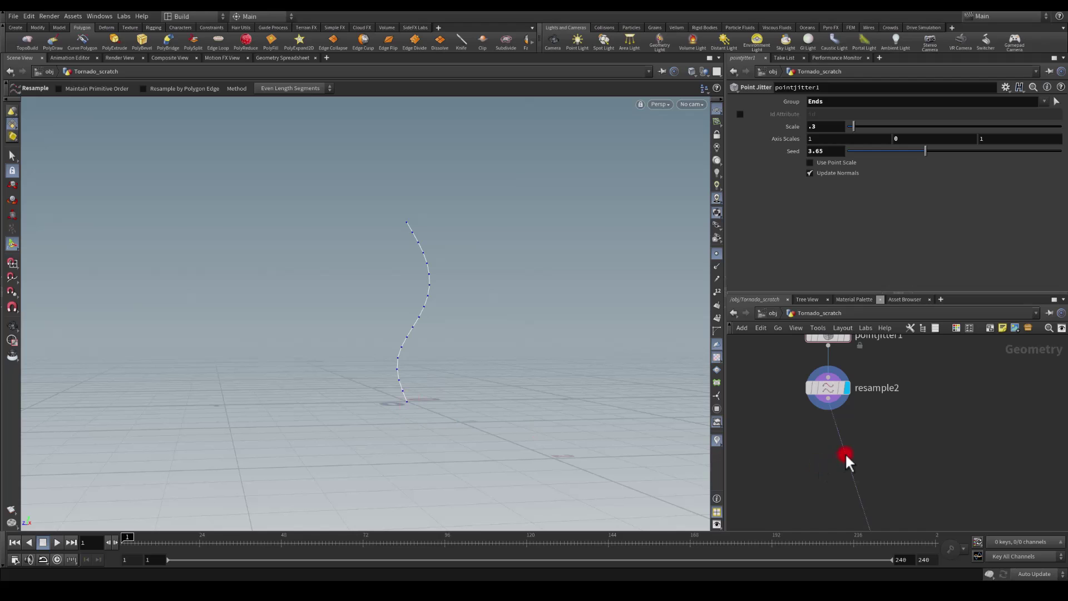
Step: Append an Add node to the output of resample2 and display it
left_click(828, 398)
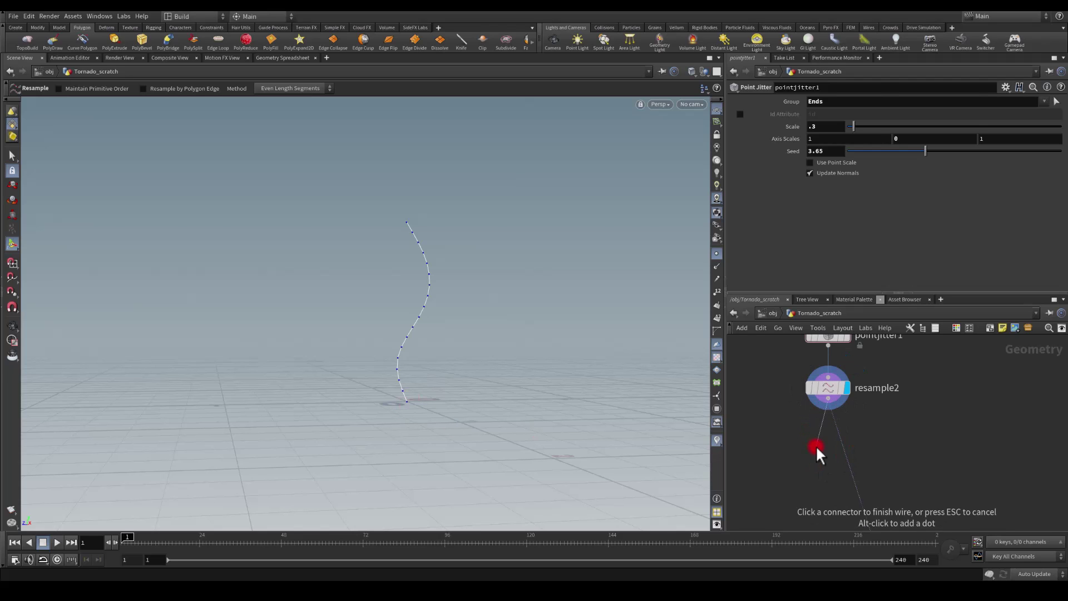
key("Tab")
type("add")
key("Return")
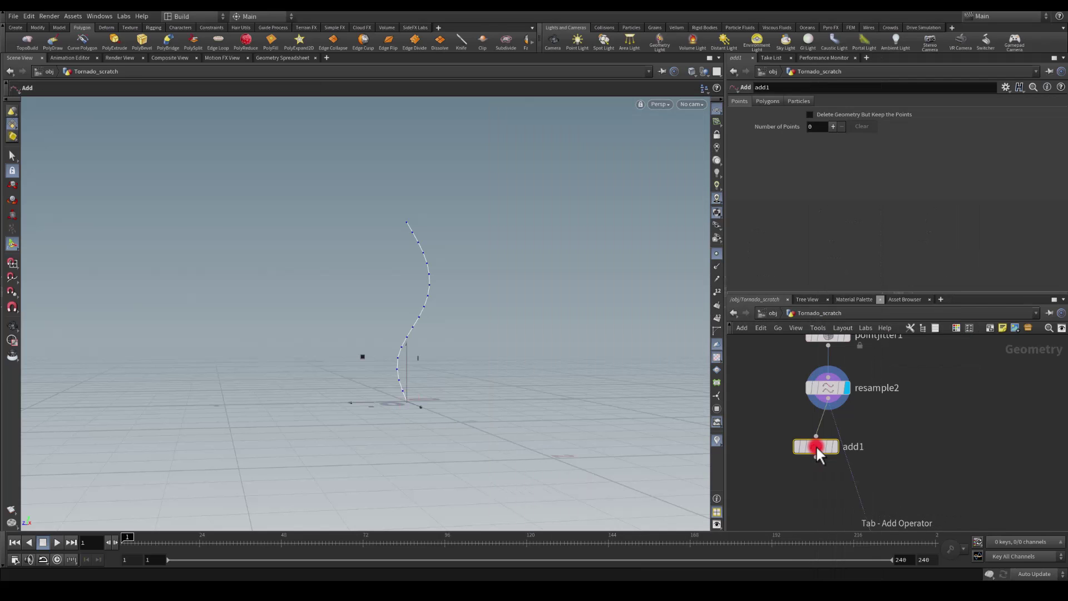
left_click(836, 446)
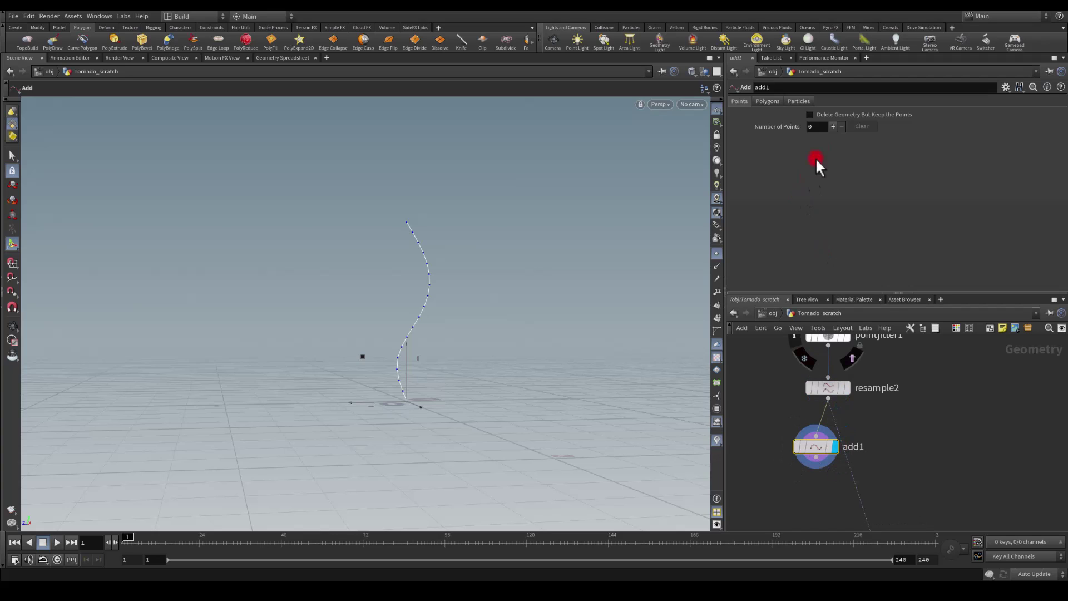
Step: Add one point in the add1 node with its Y position at 1.05, above the curve's upper end
left_click(832, 126)
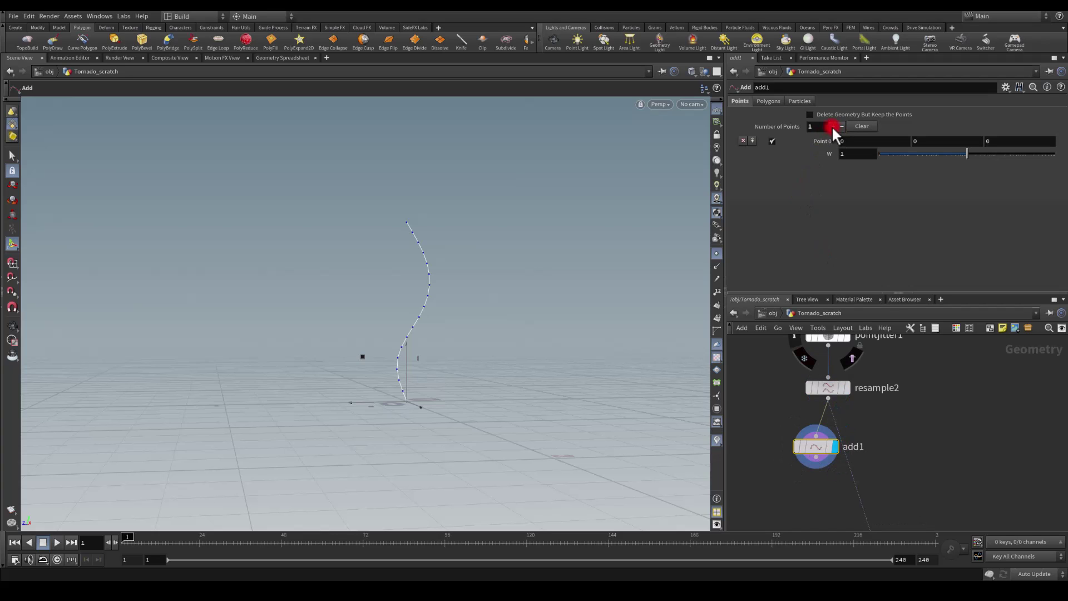
left_click(917, 144)
type("1.05")
key("Return")
Step: Delete add1's geometry but keep the points, and rebuild the polygon by group from all points
left_click(808, 114)
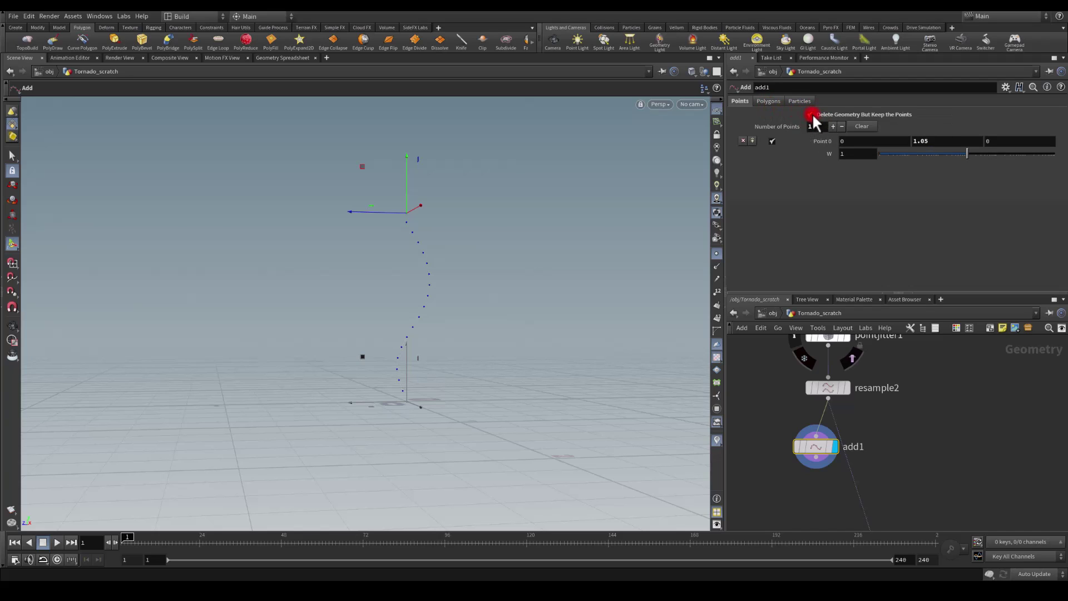
left_click(769, 101)
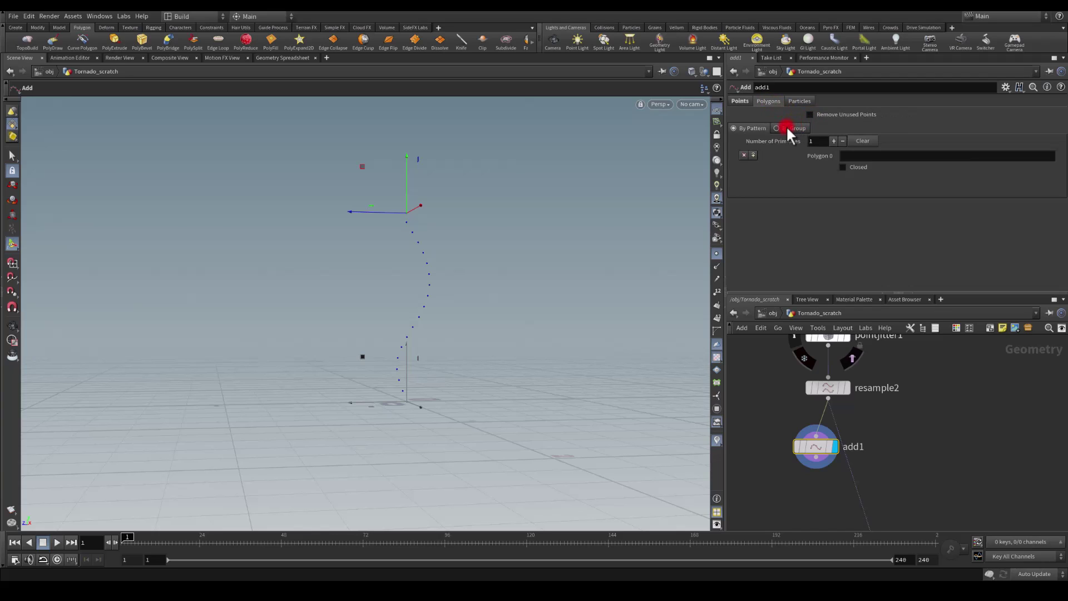
left_click(786, 127)
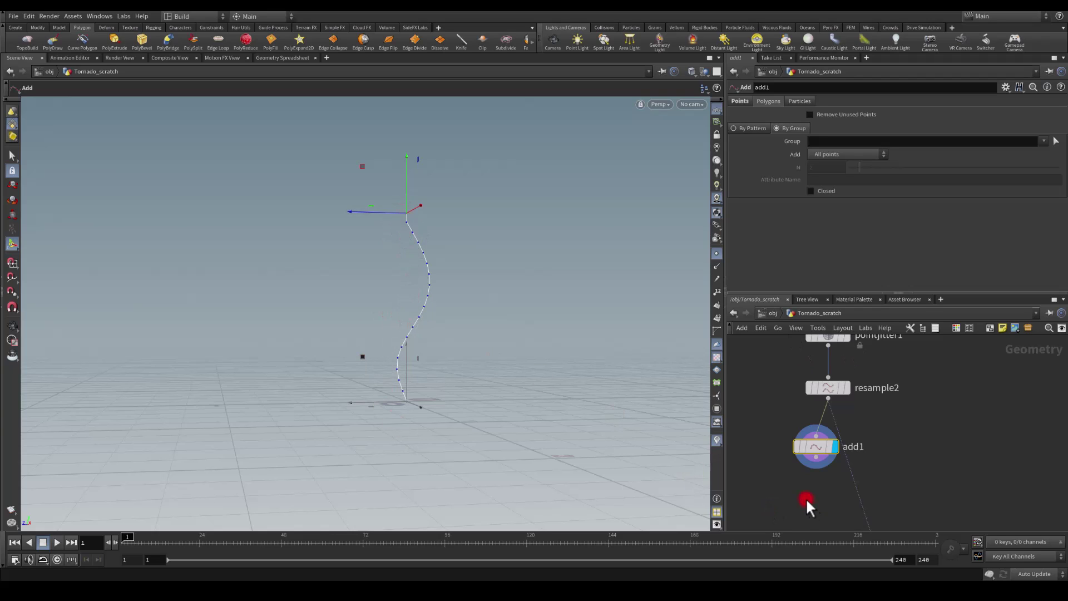
Step: Duplicate the add1 node and connect the copy below it as the displayed node
middle_click_drag(805, 503, 807, 414)
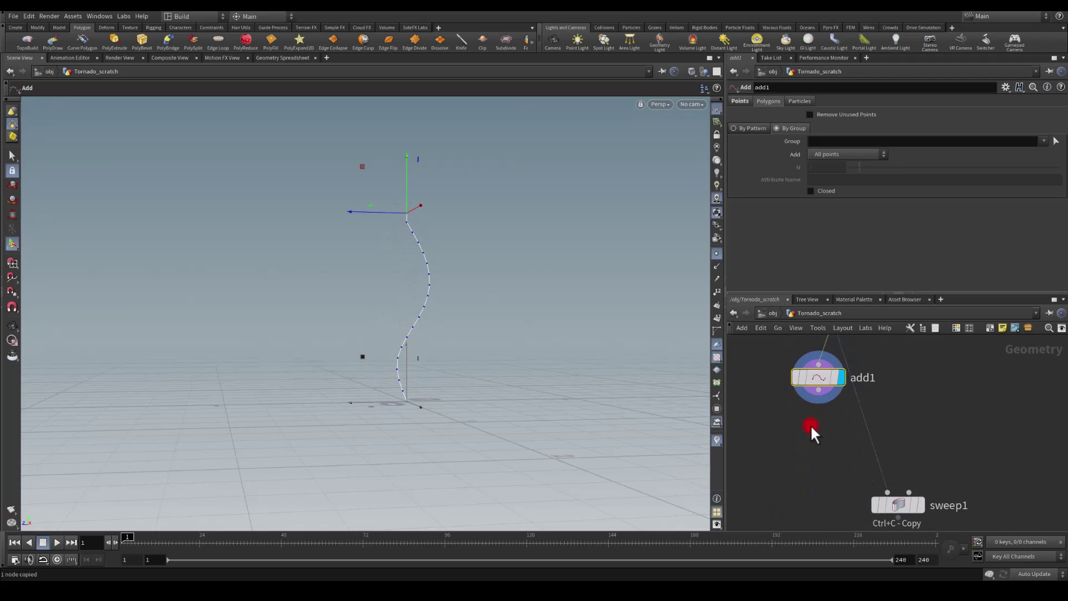
key("ctrl+v")
left_click_drag(818, 390, 820, 433)
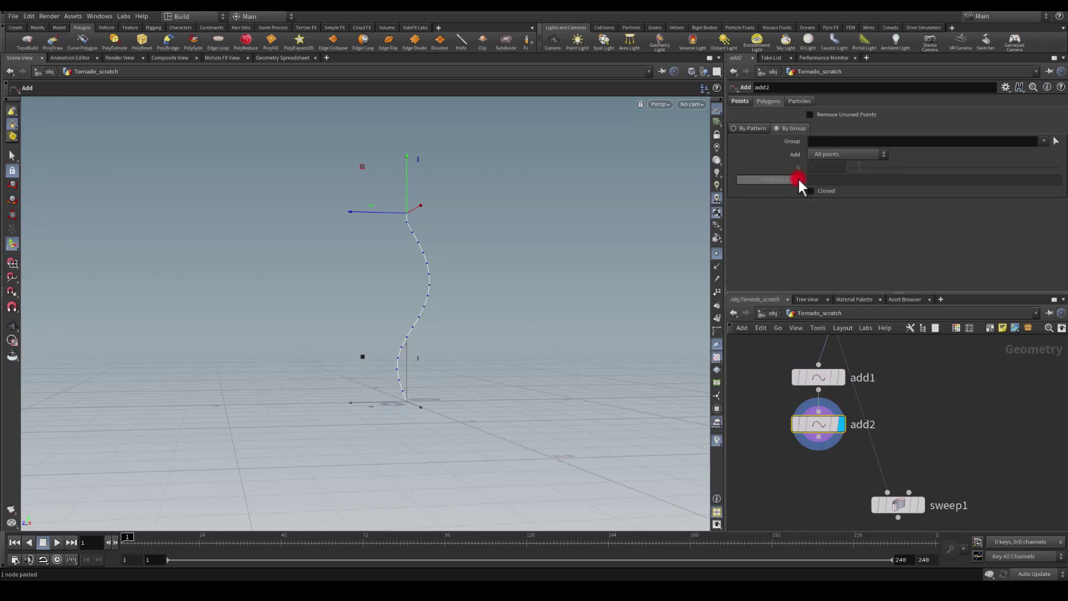
Step: Set the Y position of add2's point to -0.05 and check its by-group polygon settings
left_click(744, 101)
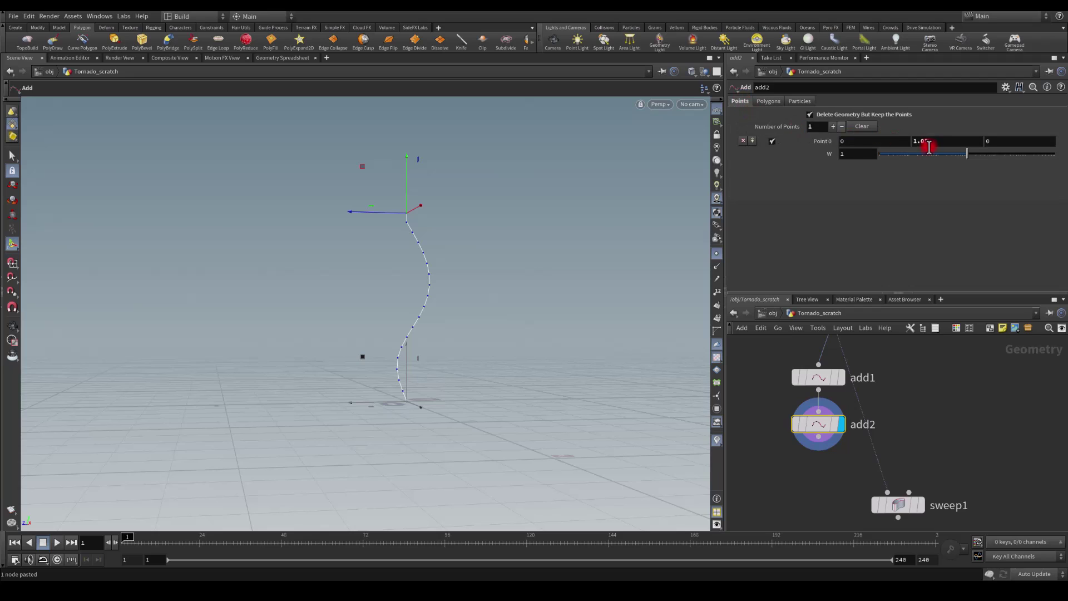
left_click_drag(929, 142, 875, 132)
type("-")
type(".05")
key("Return")
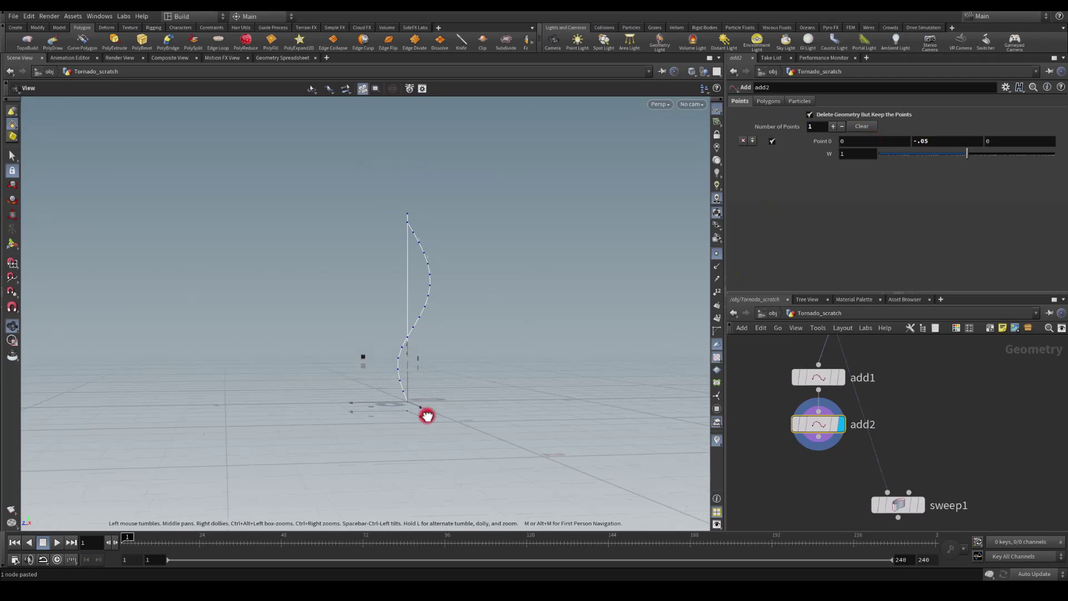
left_click_drag(428, 414, 351, 384, "alt")
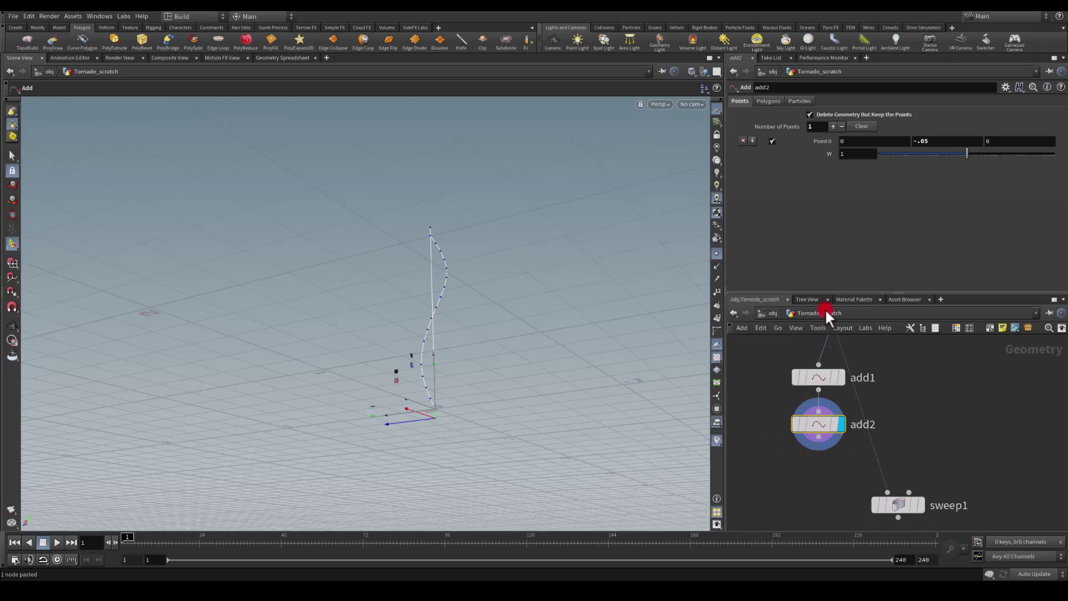
left_click(769, 101)
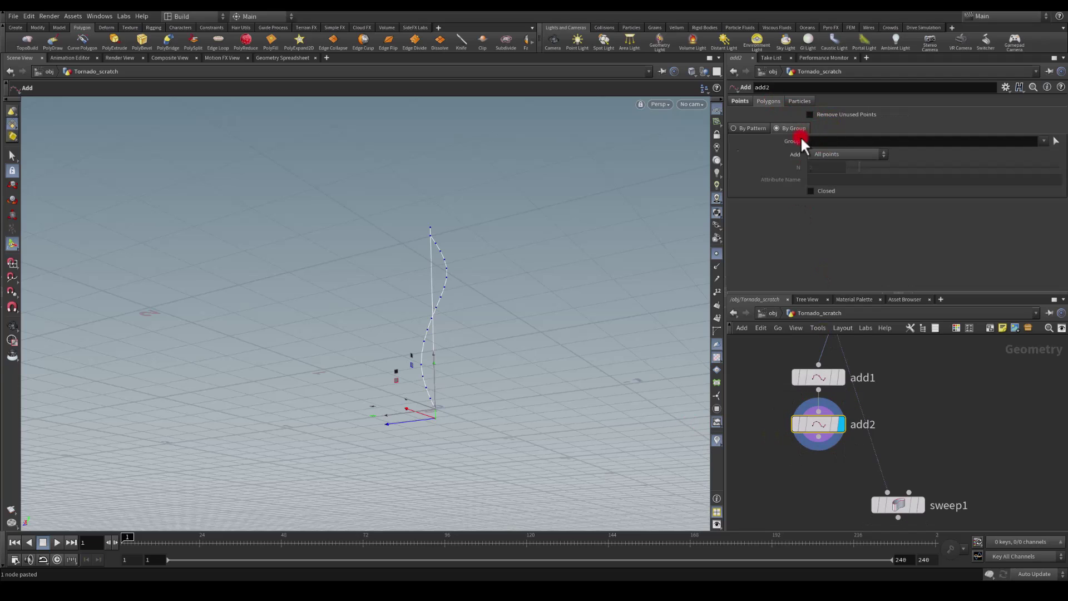
Step: Append a Sort node after add2, align it beneath and display it
middle_click_drag(809, 488, 804, 437)
left_click(814, 386)
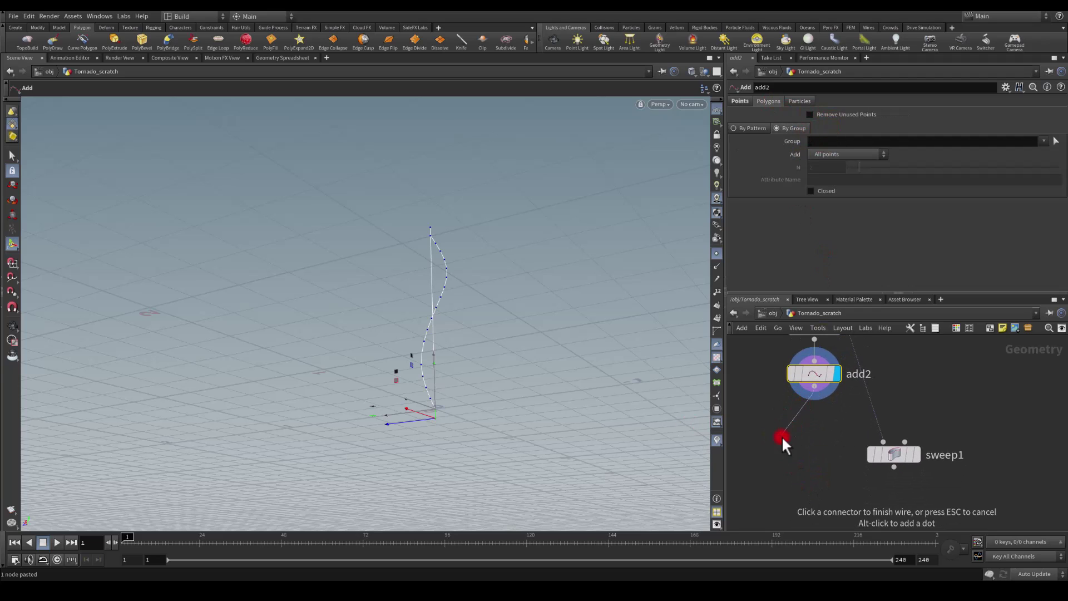
key("Tab")
type("sort")
key("Return")
left_click(782, 436)
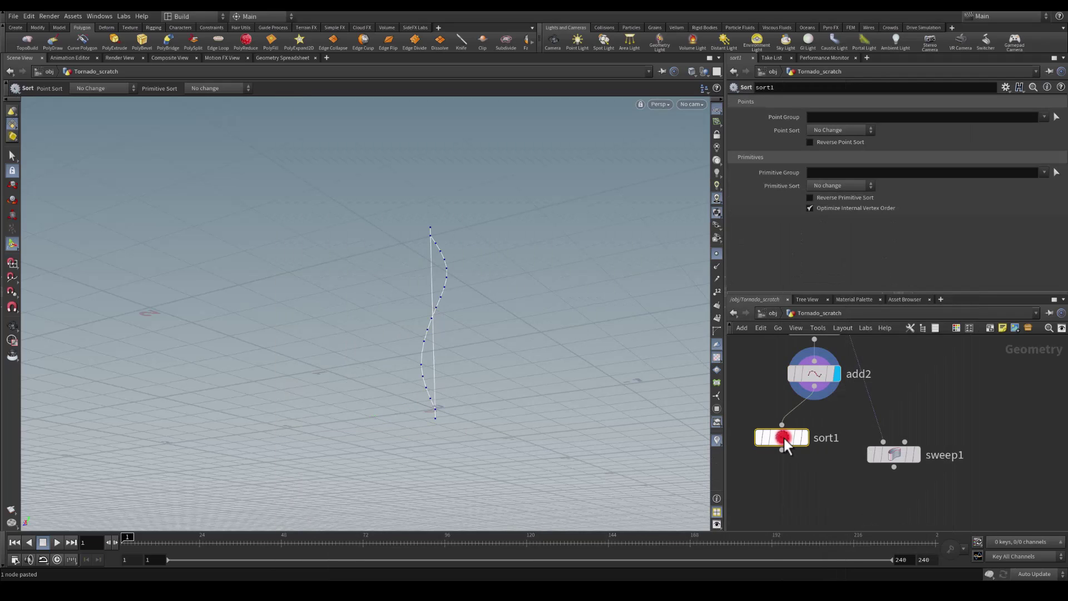
left_click_drag(781, 436, 814, 426)
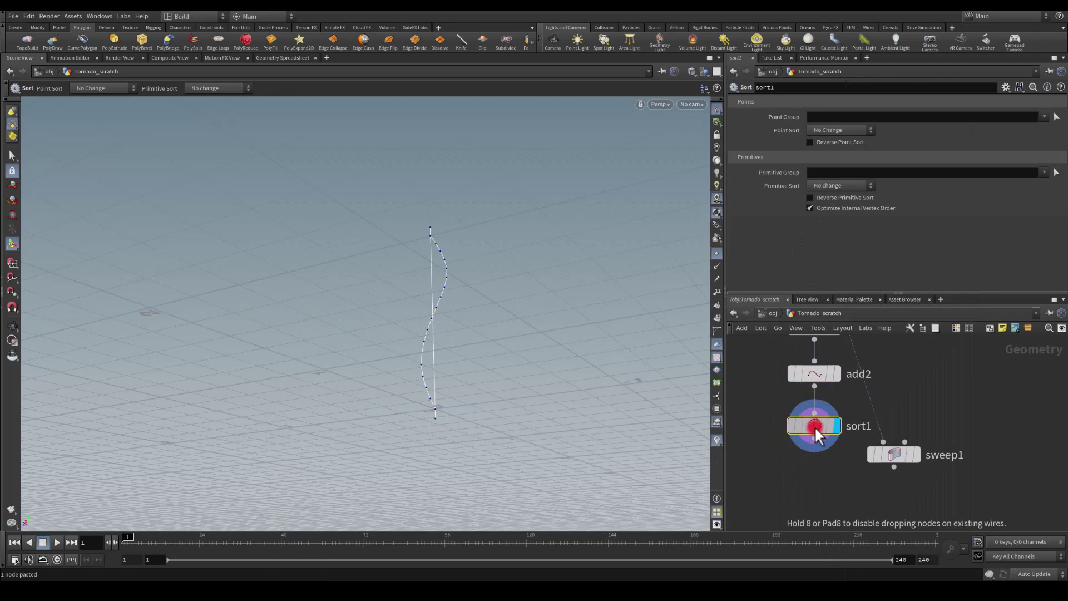
Step: Set the Sort node's point sort to By Y, leaving Reverse Point Sort off
key("Escape")
left_click_drag(448, 240, 527, 288)
key("Return")
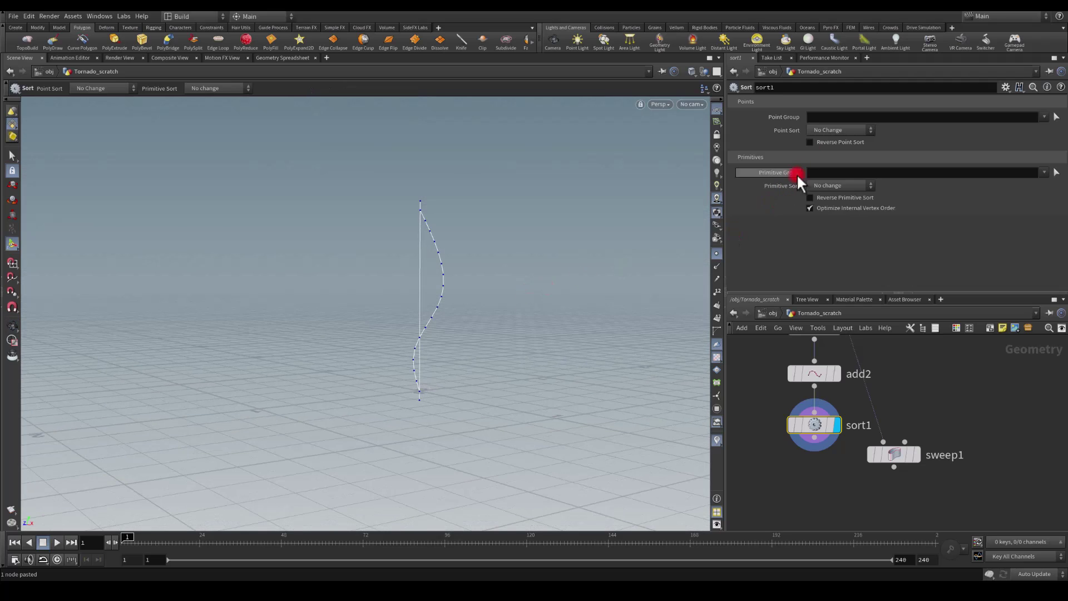
left_click(810, 142)
left_click(816, 141)
left_click(840, 132)
left_click(828, 170)
Step: Append another Add node after sort1 and display it
middle_click_drag(837, 468, 821, 403)
left_click(807, 384)
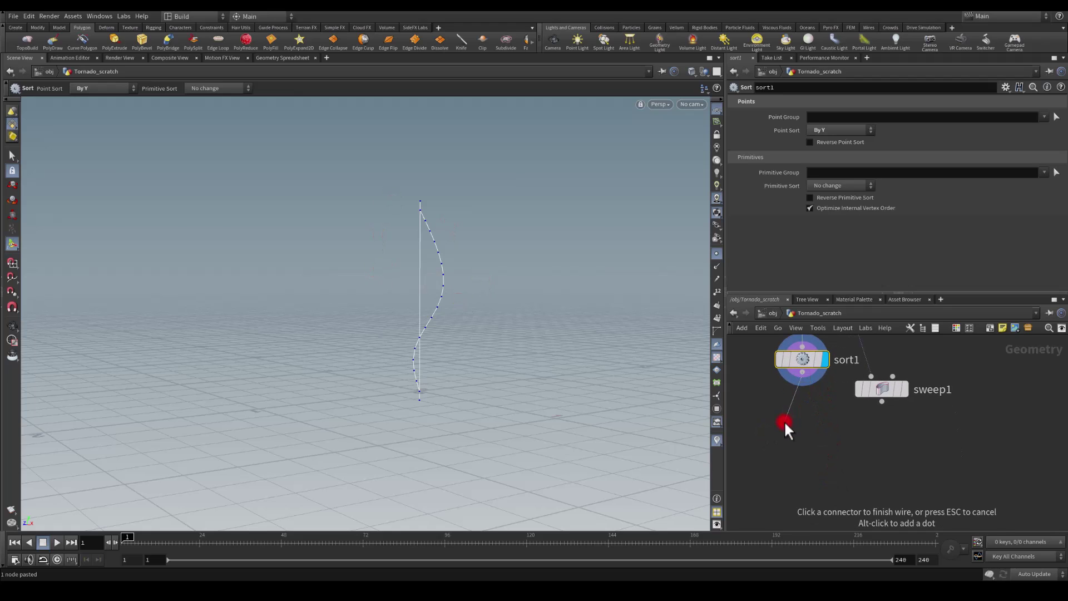
left_click(783, 421)
type("add")
key("Return")
left_click(784, 421)
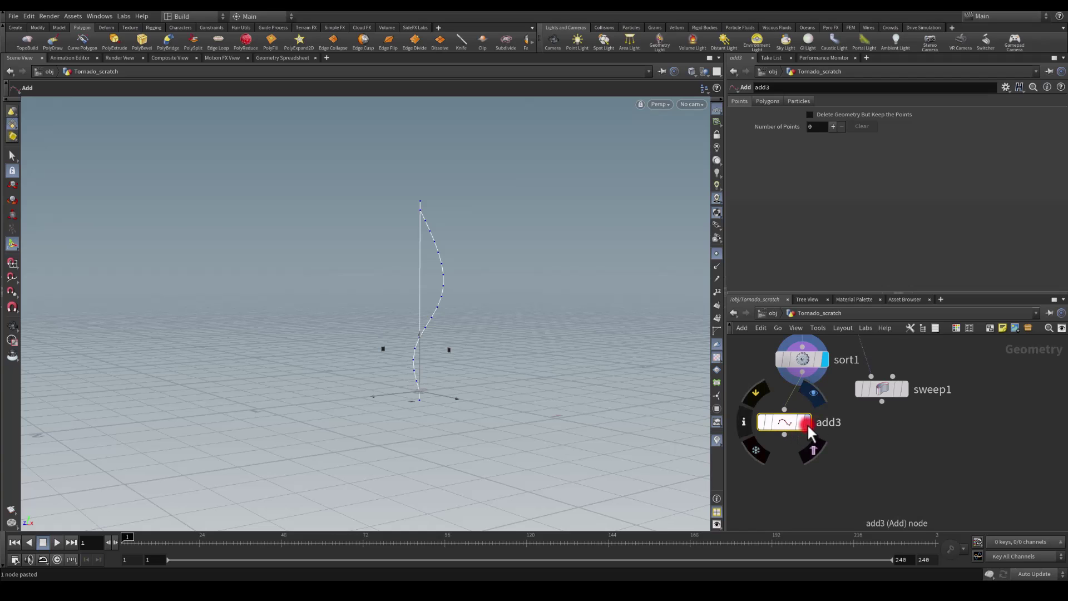
left_click(806, 422)
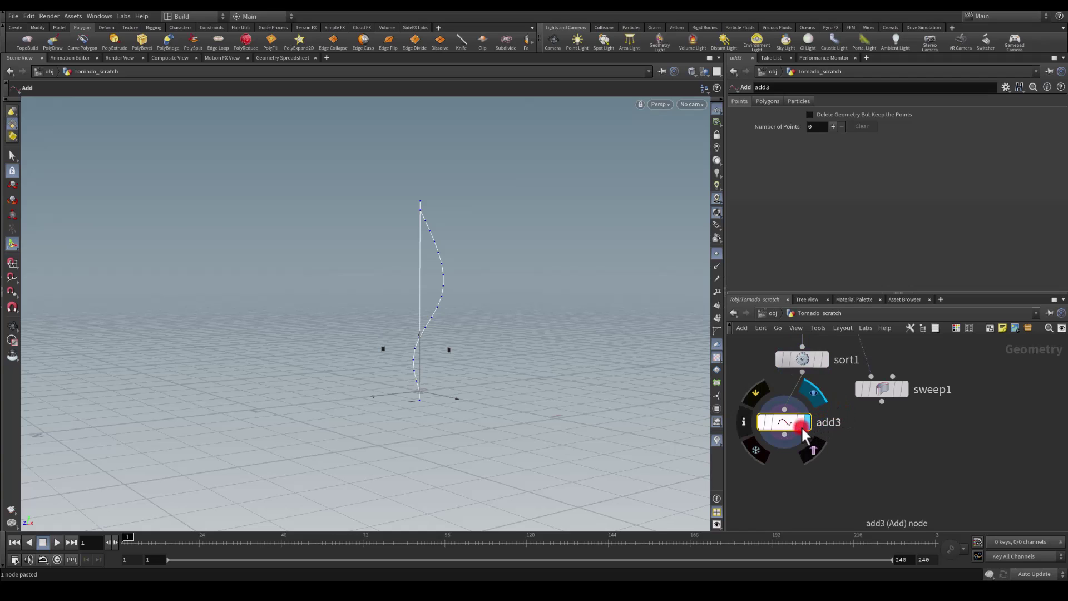
Step: On add3, delete the geometry but keep the points, remove unused points, and rebuild the polygon by group from all points
left_click(811, 115)
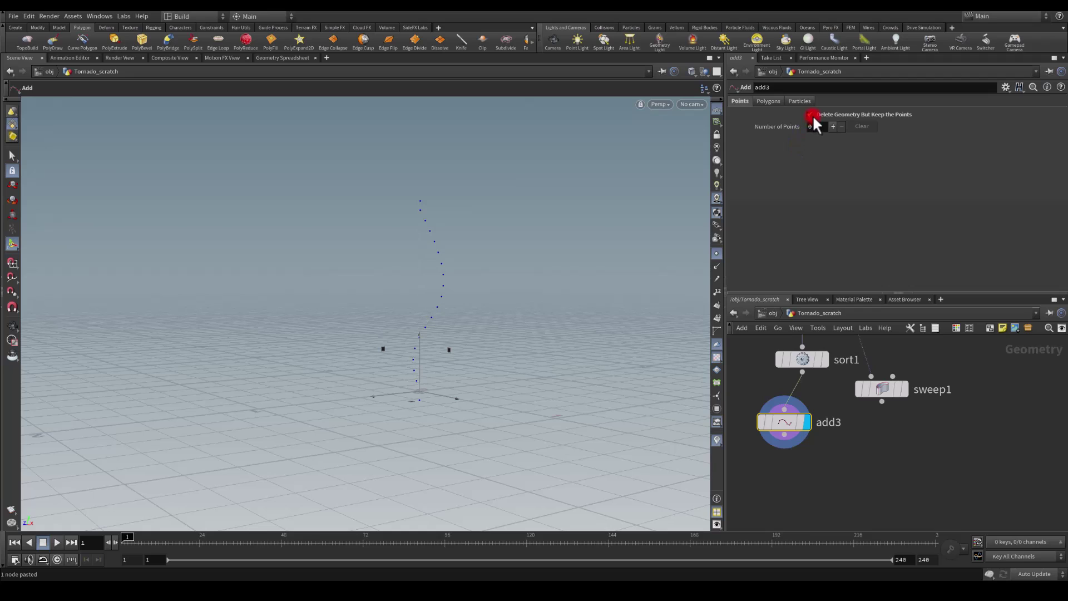
left_click(769, 100)
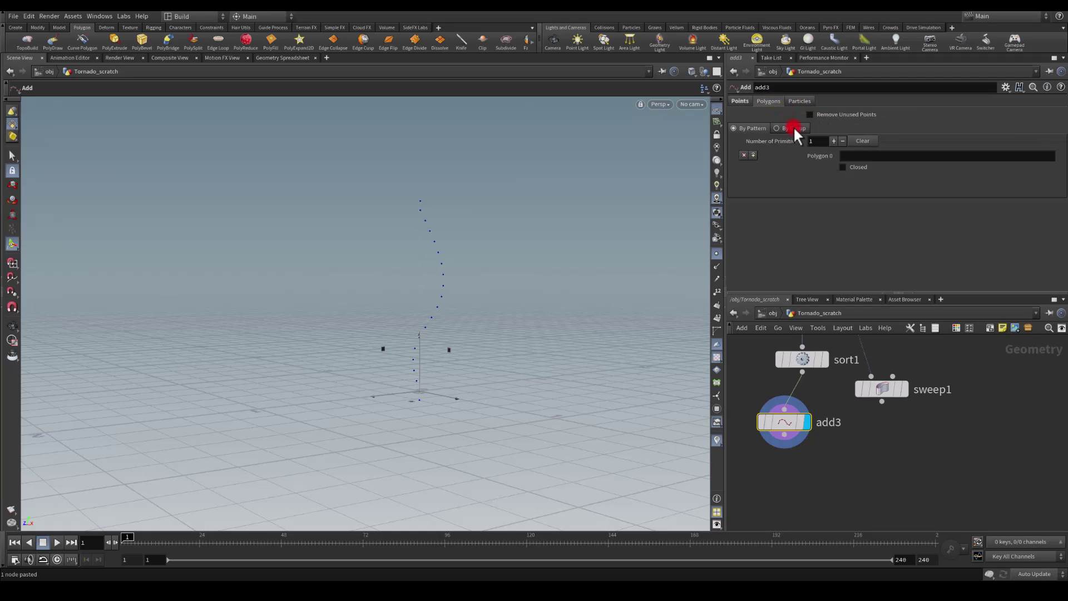
left_click(824, 115)
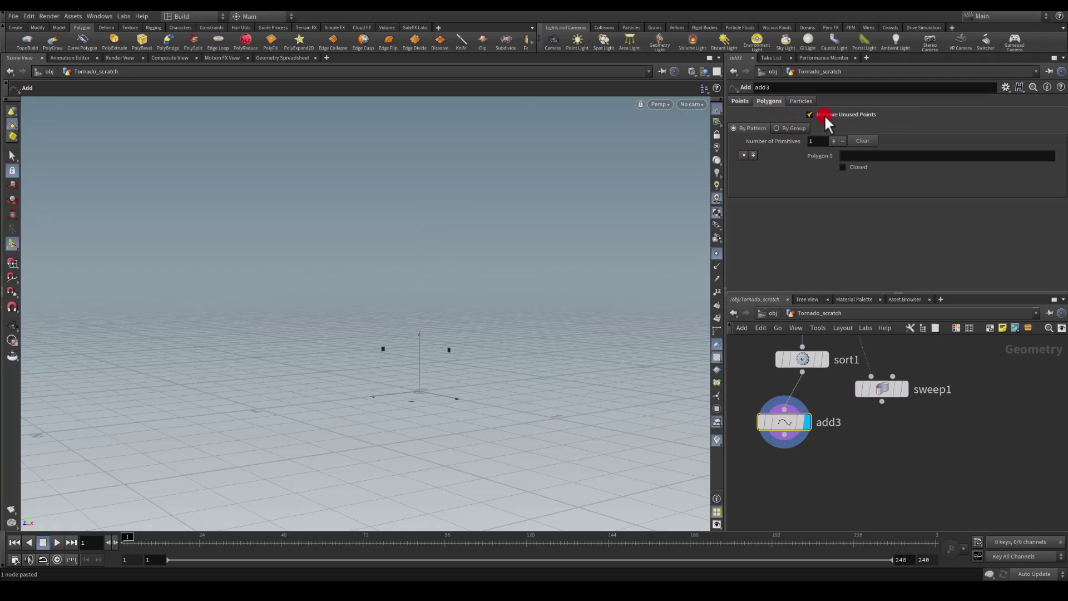
left_click(787, 127)
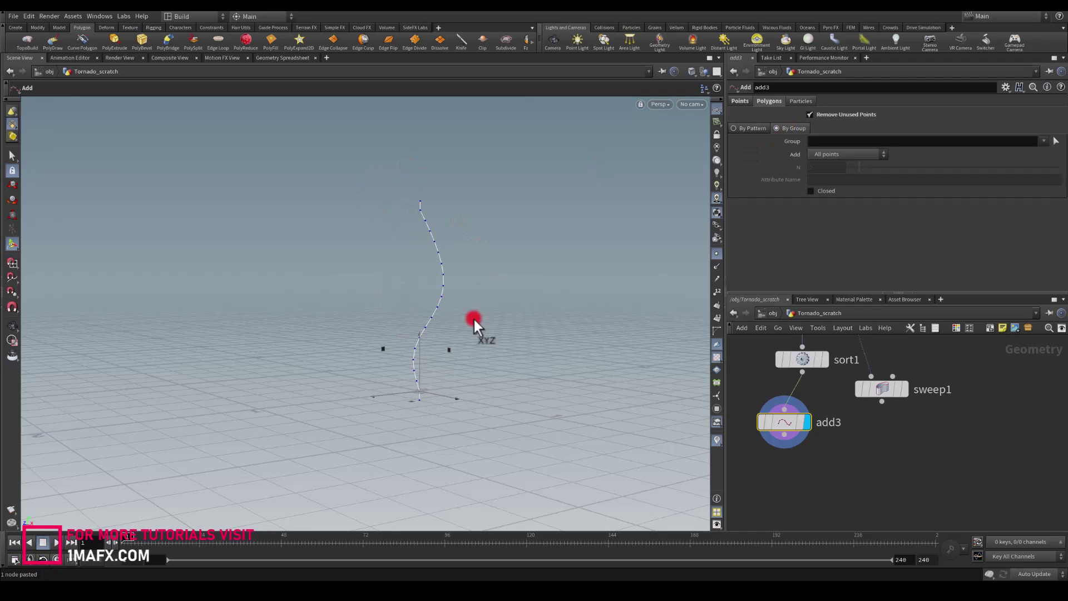
Step: Append a Resample node after add3, display it, and treat its polygons as Subdivision Curves
middle_click_drag(769, 510, 838, 426)
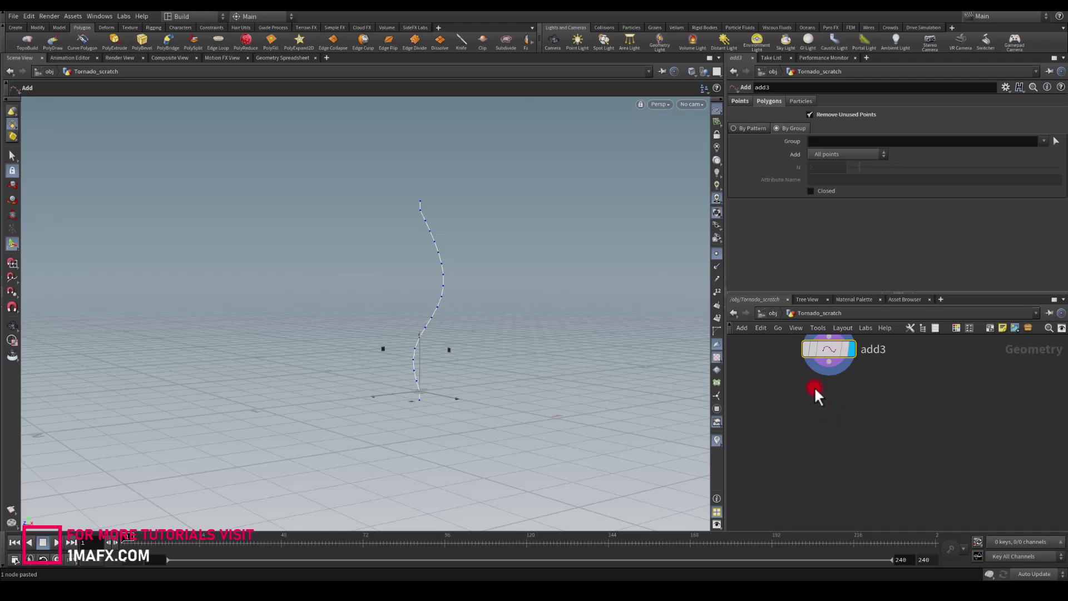
left_click(829, 361)
key("Tab")
type("resa")
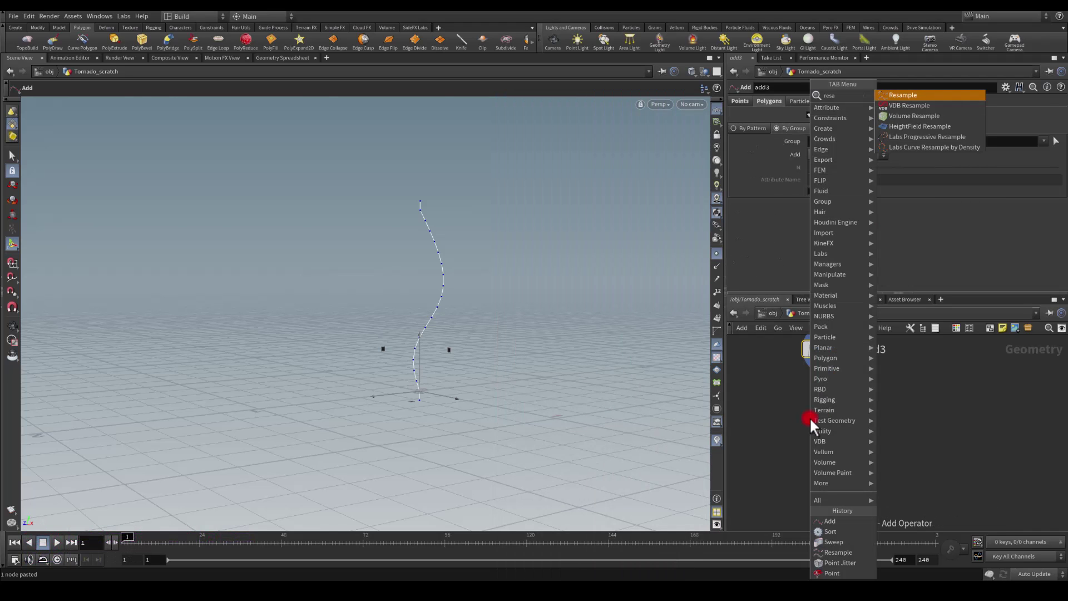
key("Return")
left_click(809, 416)
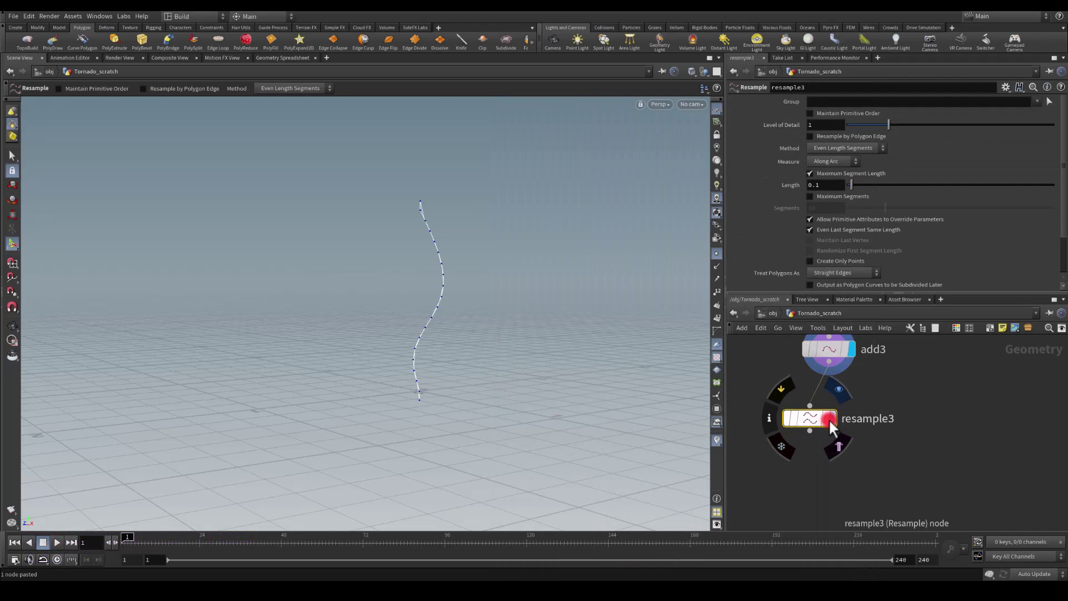
left_click(810, 419)
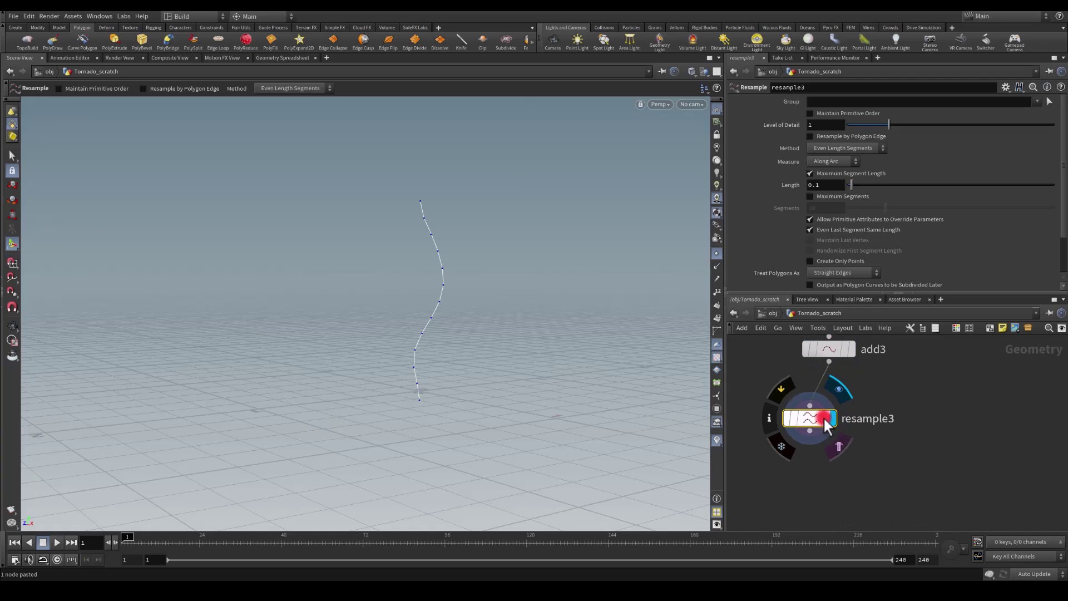
left_click(830, 271)
left_click(822, 290)
Step: Try limiting resample3 to a maximum of 17 segments instead of a maximum segment length
left_click(810, 173)
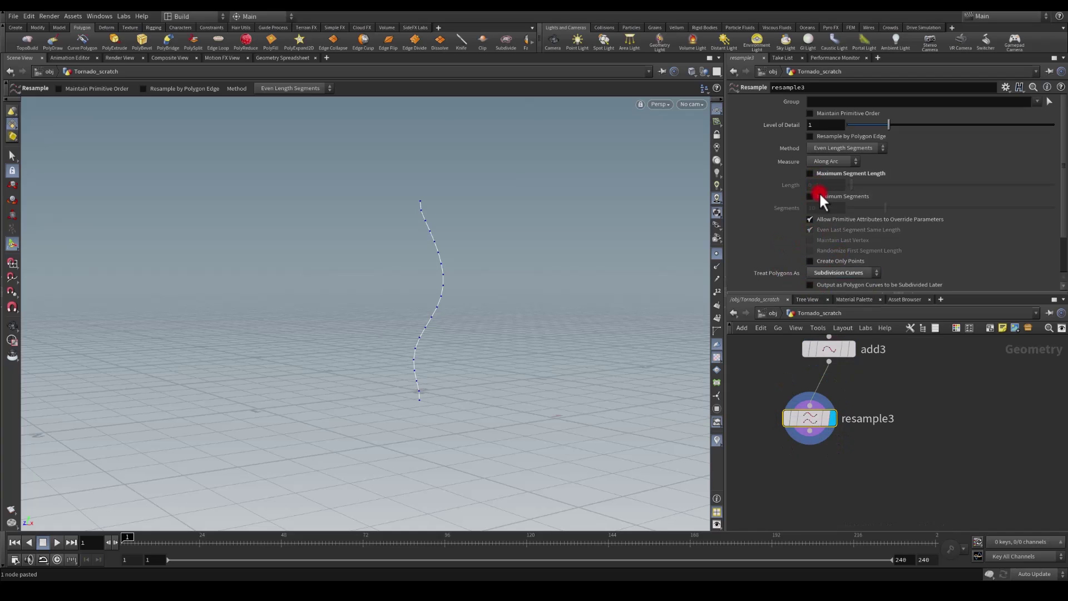
left_click(819, 194)
left_click_drag(821, 208, 766, 208)
type("17")
key("Return")
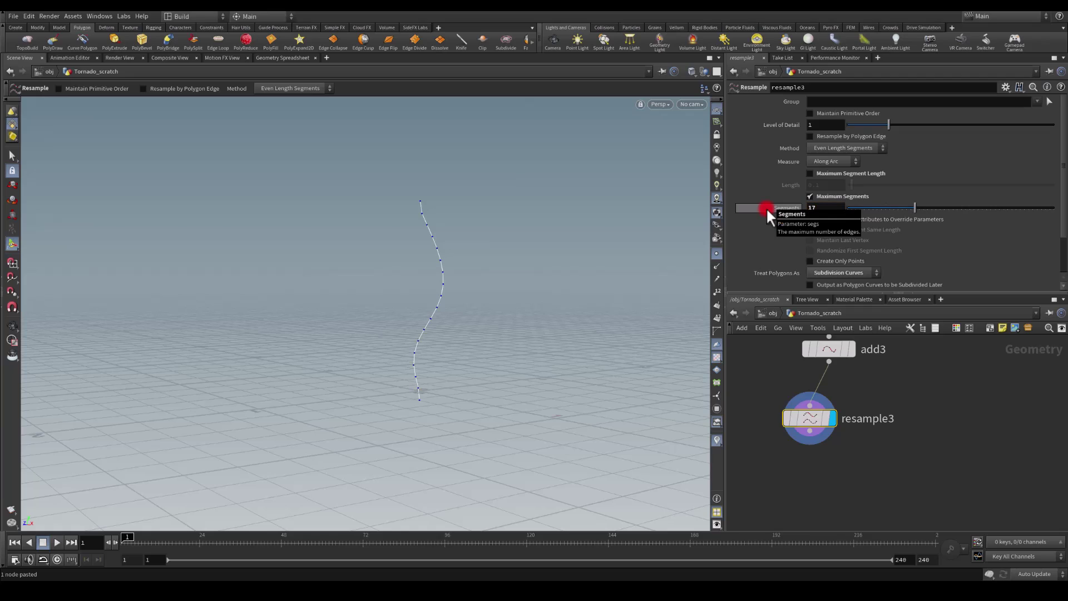
left_click(816, 197)
left_click(824, 172)
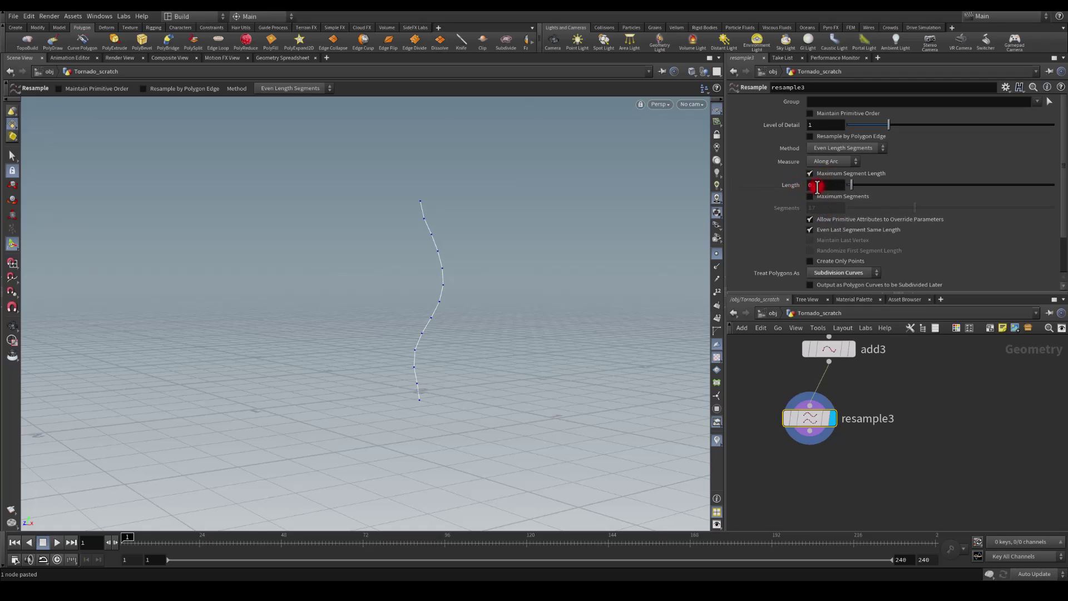
Step: Connect resample3 to sweep1's backbone curves input and display sweep1
middle_click_drag(944, 433, 932, 461)
left_click_drag(917, 350, 911, 501)
middle_click_drag(913, 439, 918, 363)
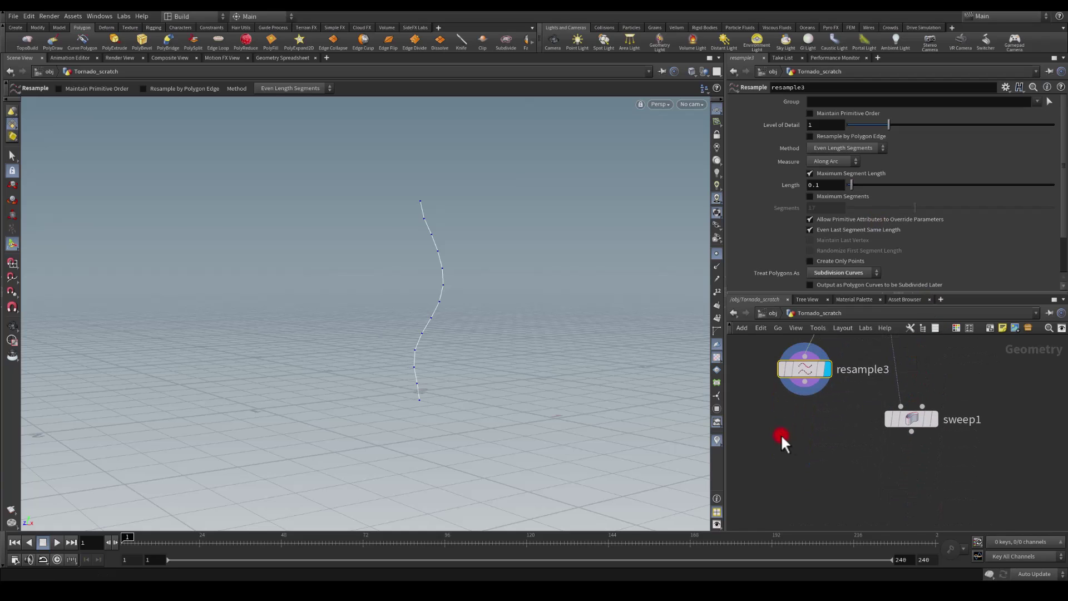
left_click_drag(805, 381, 901, 407)
left_click(937, 420)
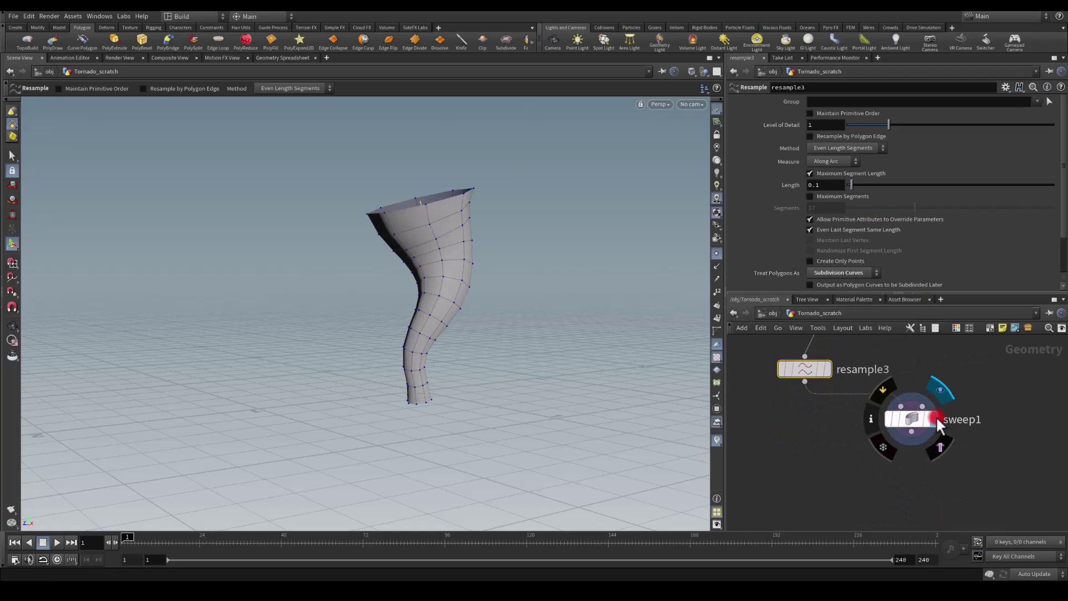
left_click(912, 421)
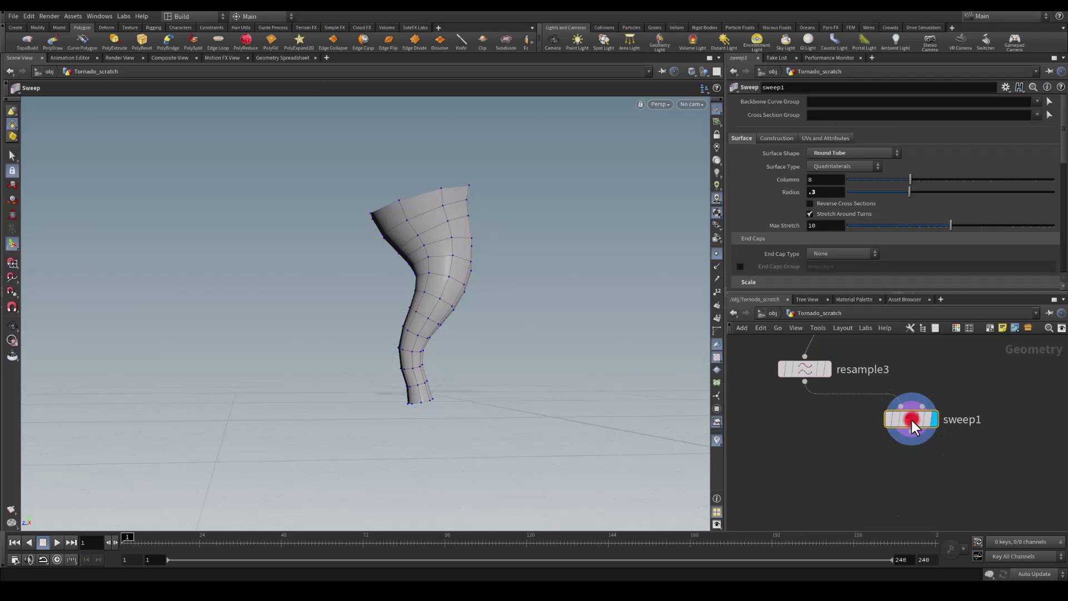
mouse_move(916, 422)
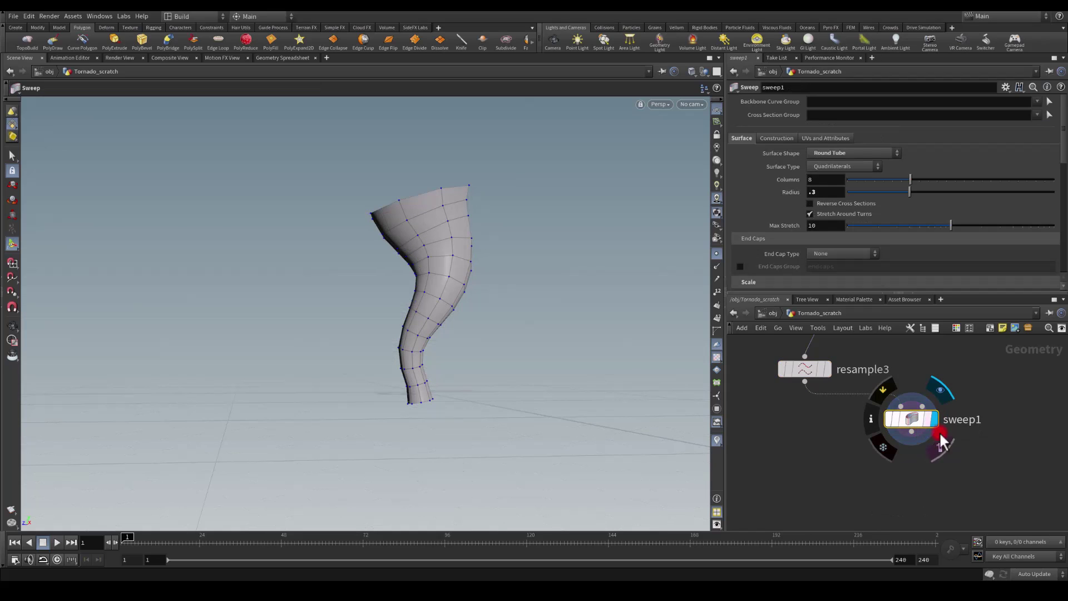
left_click(935, 392)
Step: Add a Null node branching off resample2's output
middle_click_drag(928, 370, 894, 429)
scroll(935, 387, "down", 3)
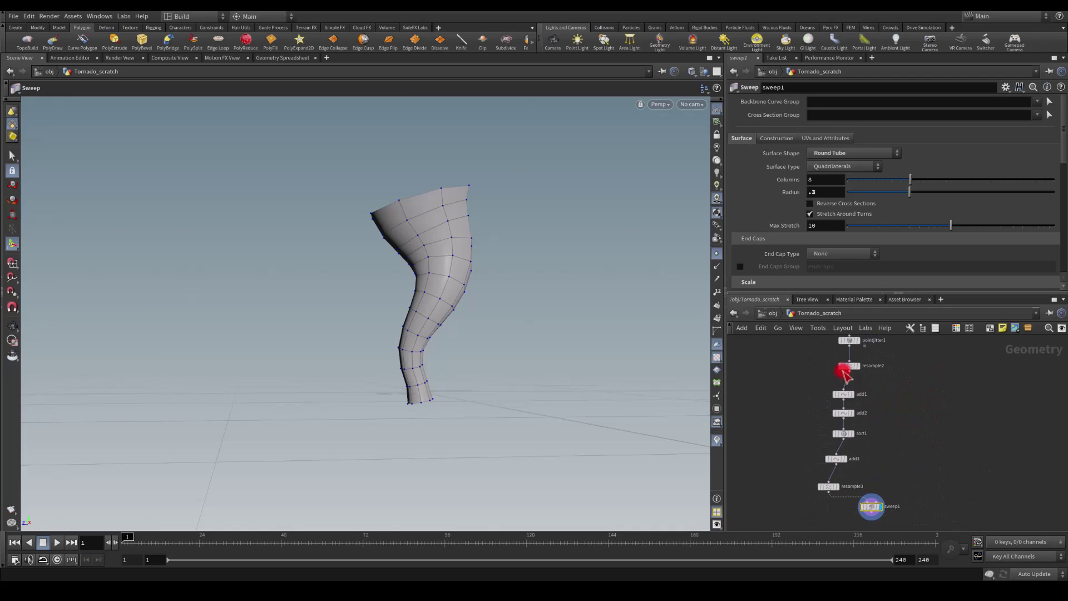
left_click_drag(850, 372, 922, 469)
key("Tab")
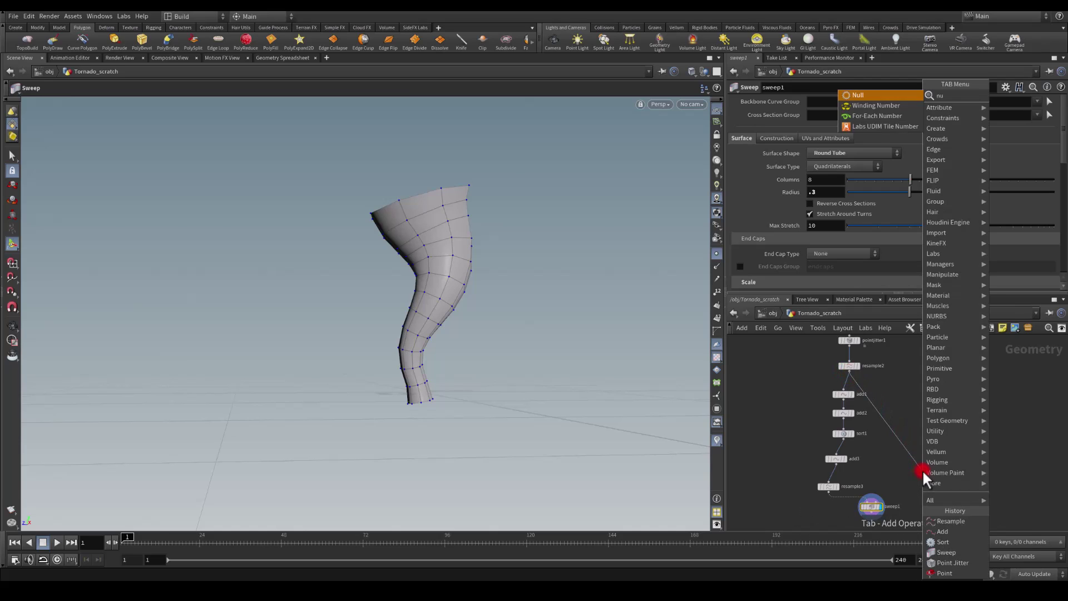
type("null")
key("Return")
left_click(923, 469)
scroll(925, 434, "up", 5)
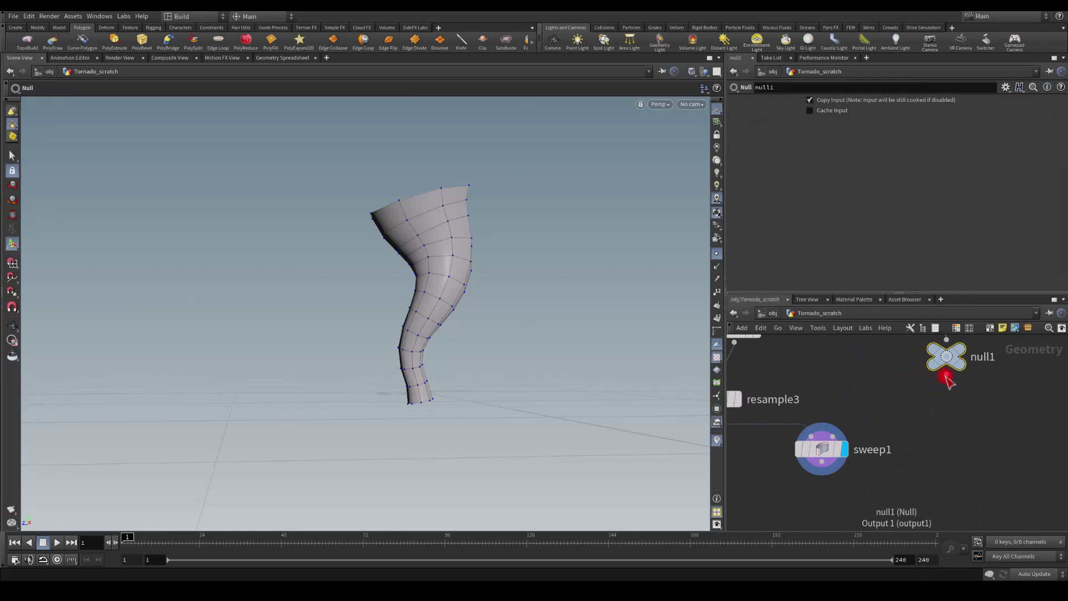
Step: Feed null1 into sweep1's backbone input for comparison, and reconnect resample3 to that input
left_click_drag(946, 375, 815, 426)
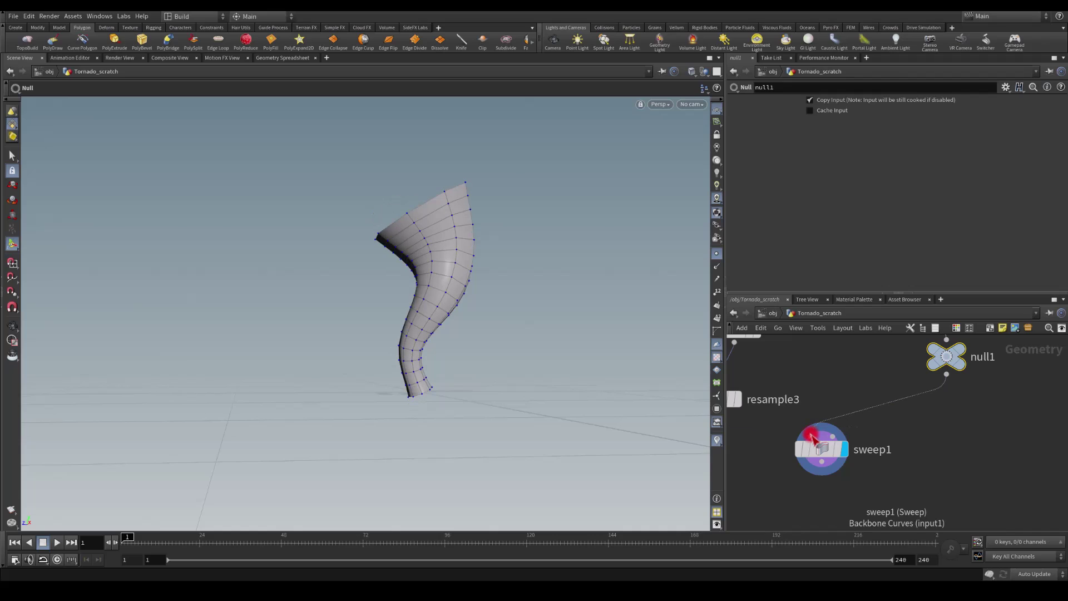
middle_click_drag(842, 388, 881, 428)
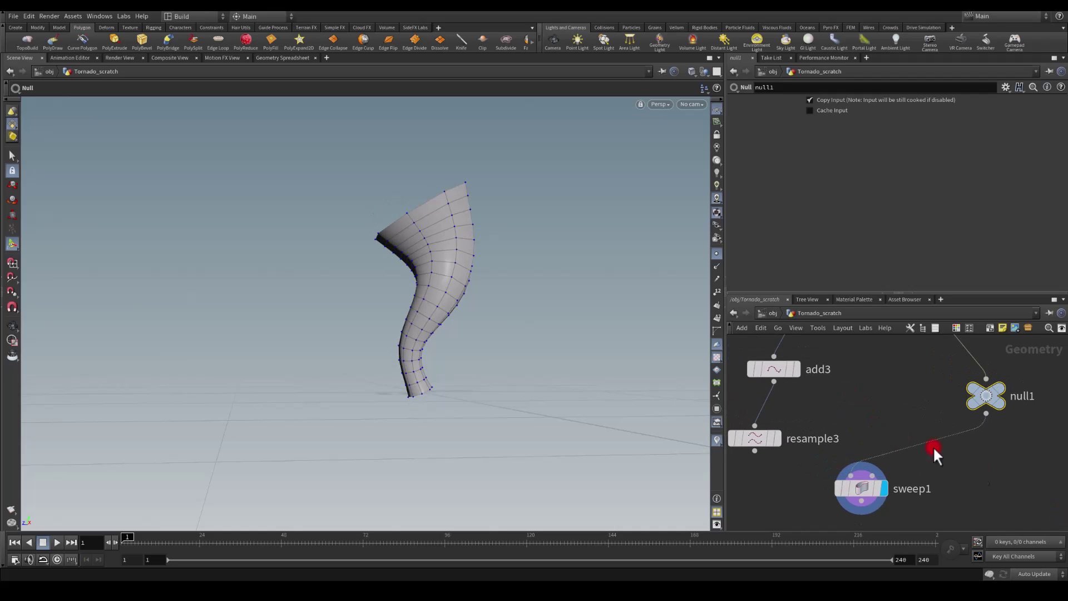
middle_click_drag(840, 406, 856, 404)
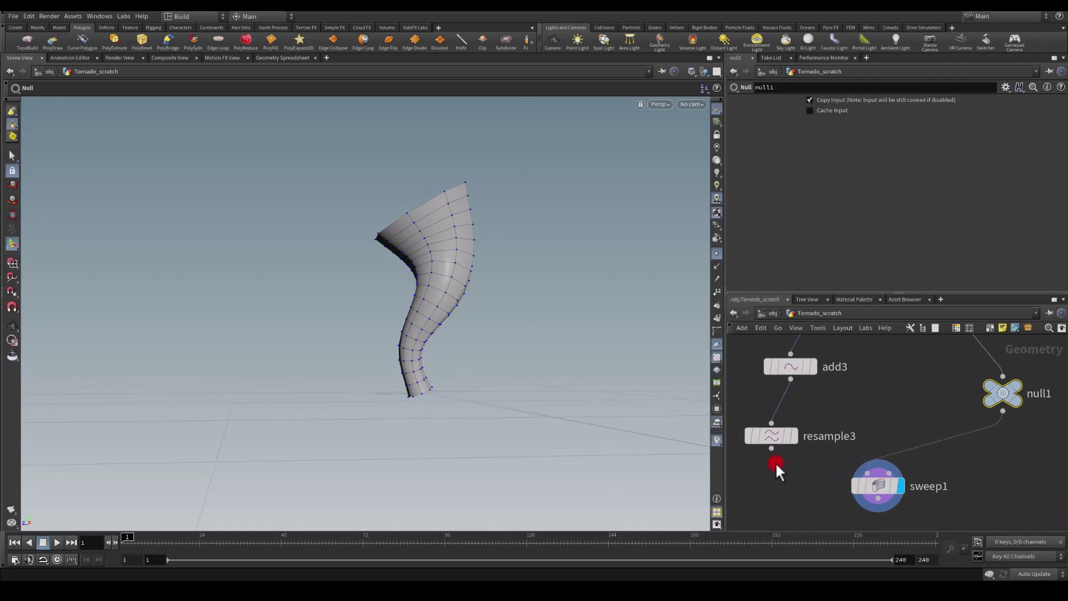
left_click_drag(771, 449, 868, 471)
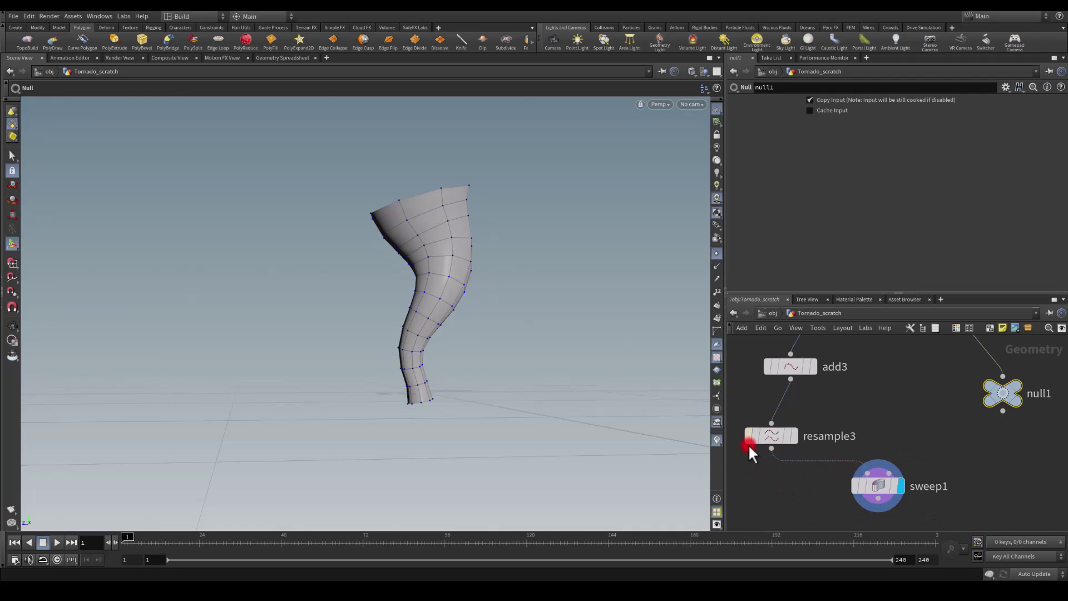
Step: Enable Resample by Polygon Edge on resample3
left_click(770, 435)
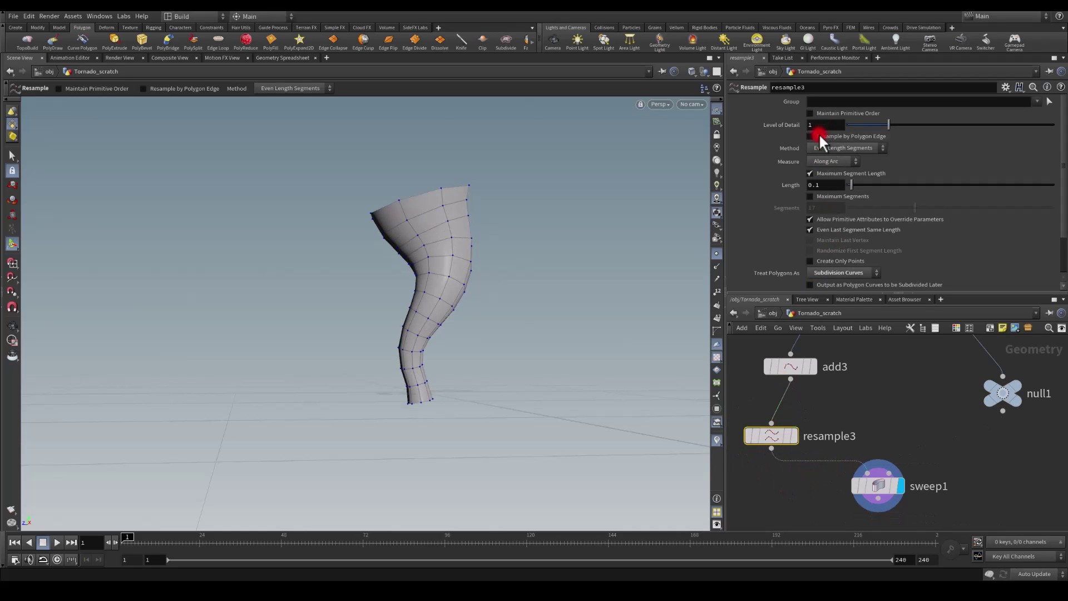
left_click(810, 136)
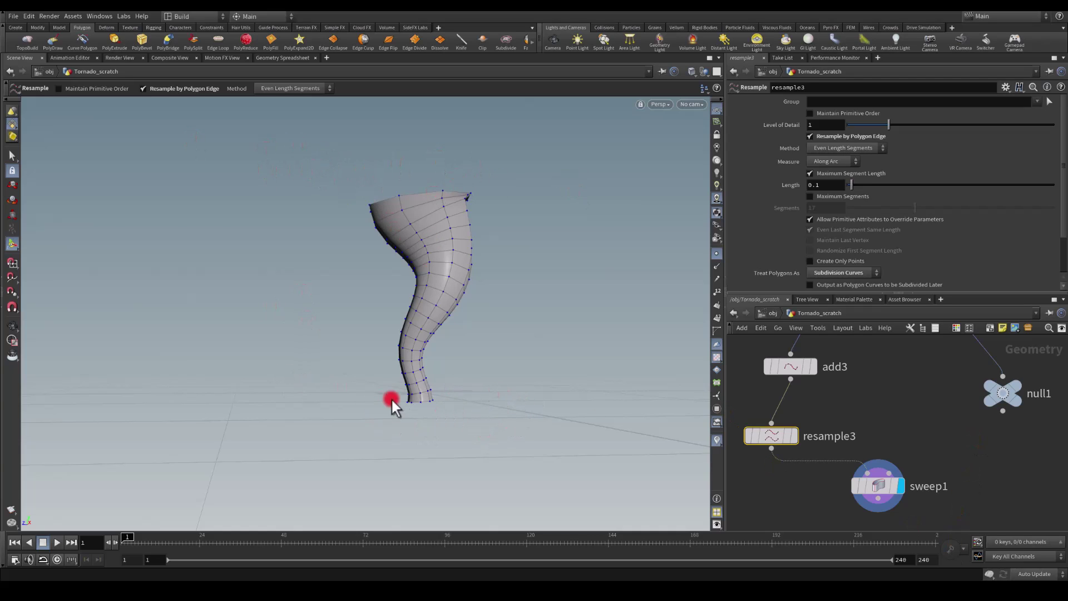
left_click_drag(391, 400, 416, 411)
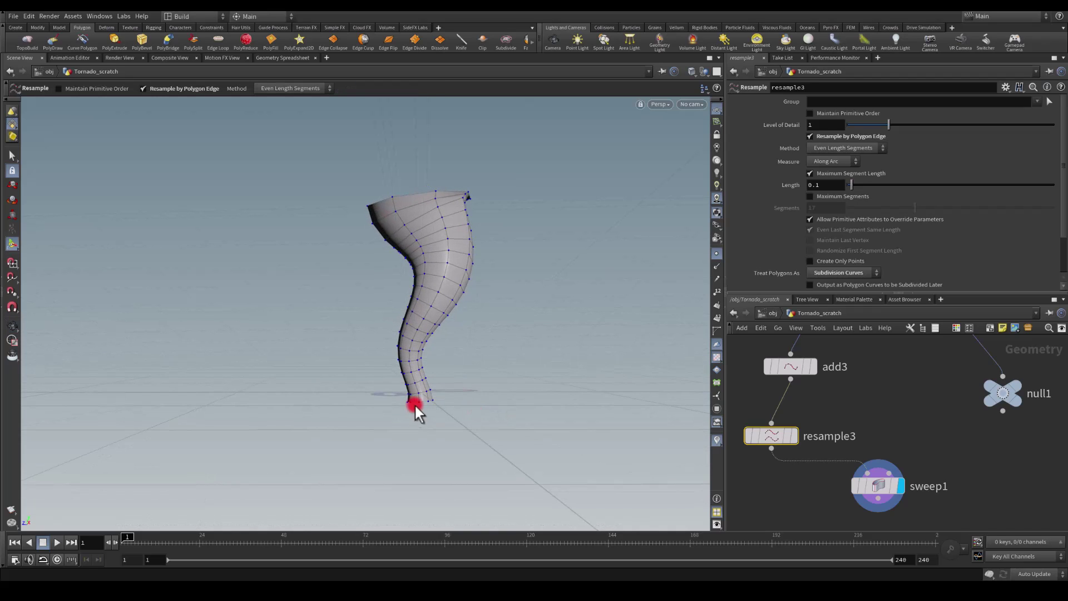
Step: Set the Y position of add1's point to 1.1 and inspect the funnel's upper rim
middle_click_drag(879, 405, 914, 515)
middle_click_drag(805, 413, 825, 484)
left_click(863, 385)
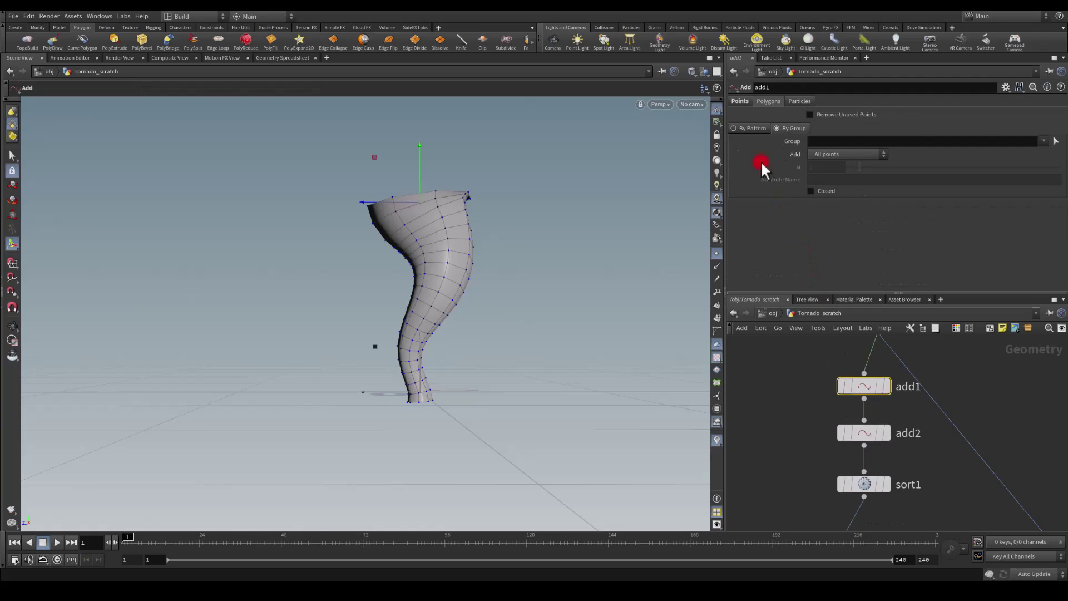
left_click(739, 100)
left_click(946, 142)
type("1.05")
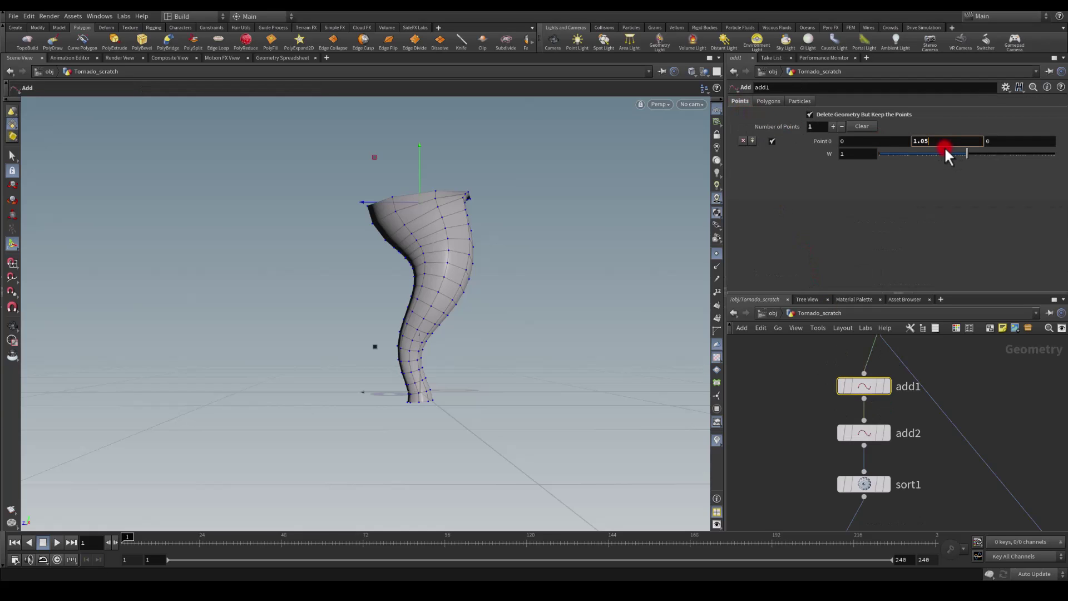
key("Return")
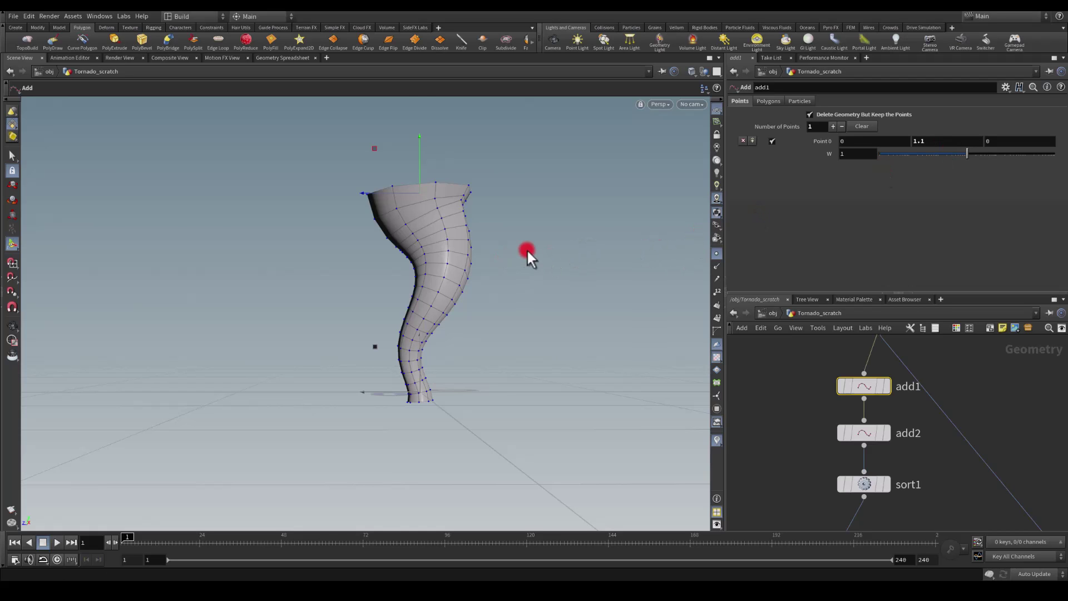
key("Escape")
left_click_drag(442, 247, 468, 186)
Step: Try resampling resample3 with a maximum of 10 segments, and switch back to the maximum segment length
middle_click_drag(787, 452, 792, 350)
middle_click_drag(799, 409, 795, 336)
left_click(826, 440)
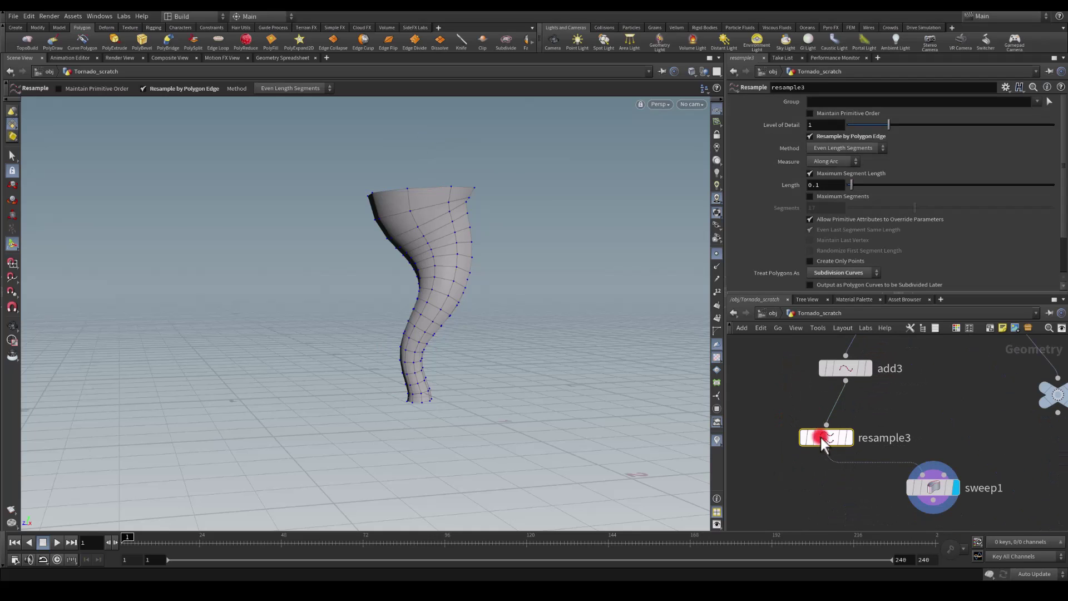
left_click(817, 173)
left_click(812, 195)
left_click(818, 207)
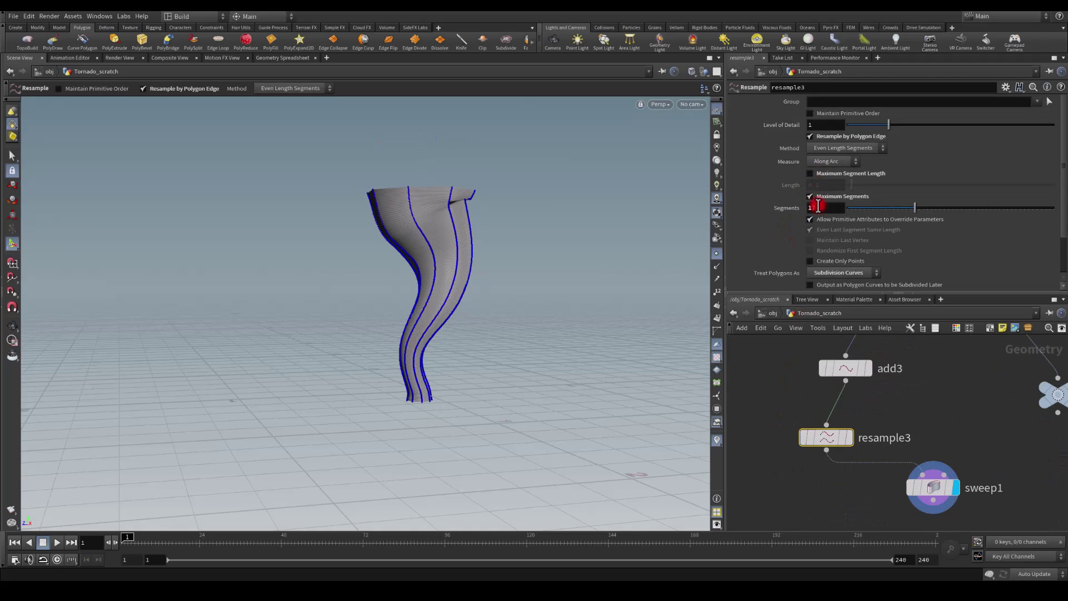
left_click_drag(817, 206, 793, 202)
type("10")
key("Return")
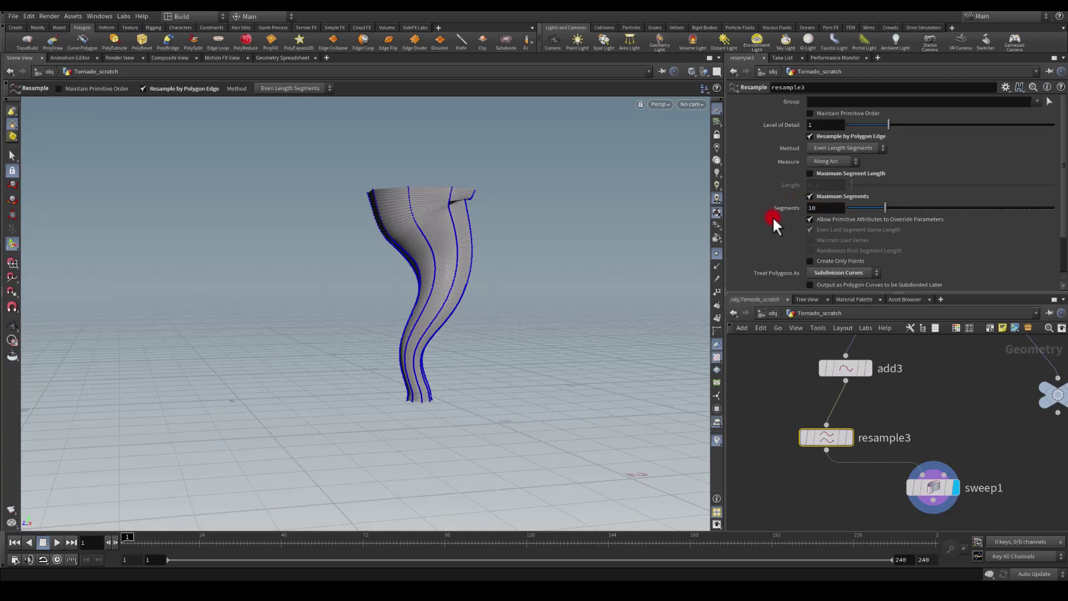
left_click(838, 195)
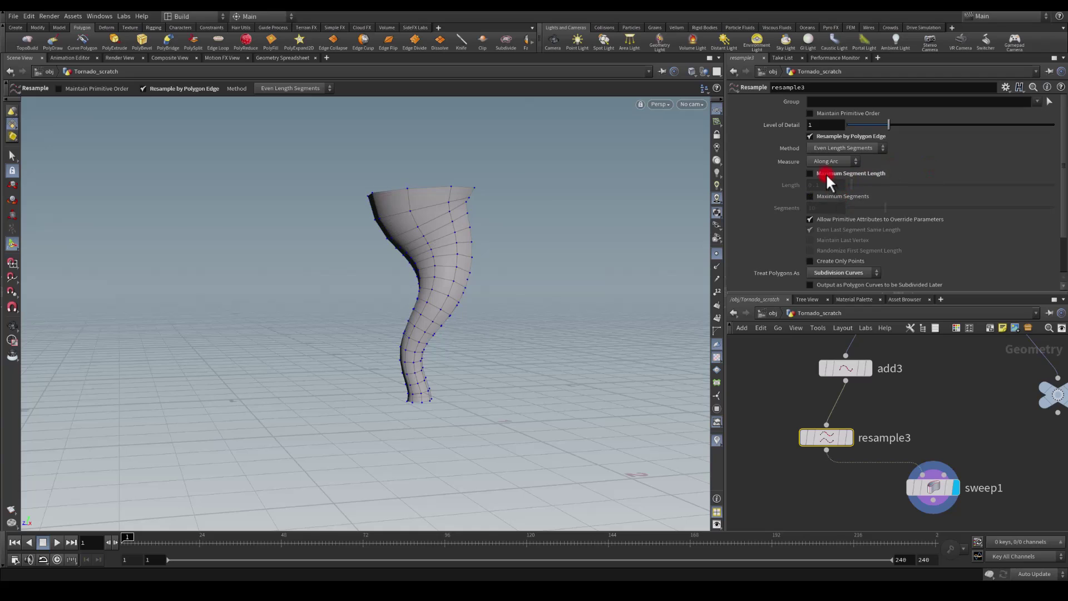
left_click(826, 173)
left_click(829, 184)
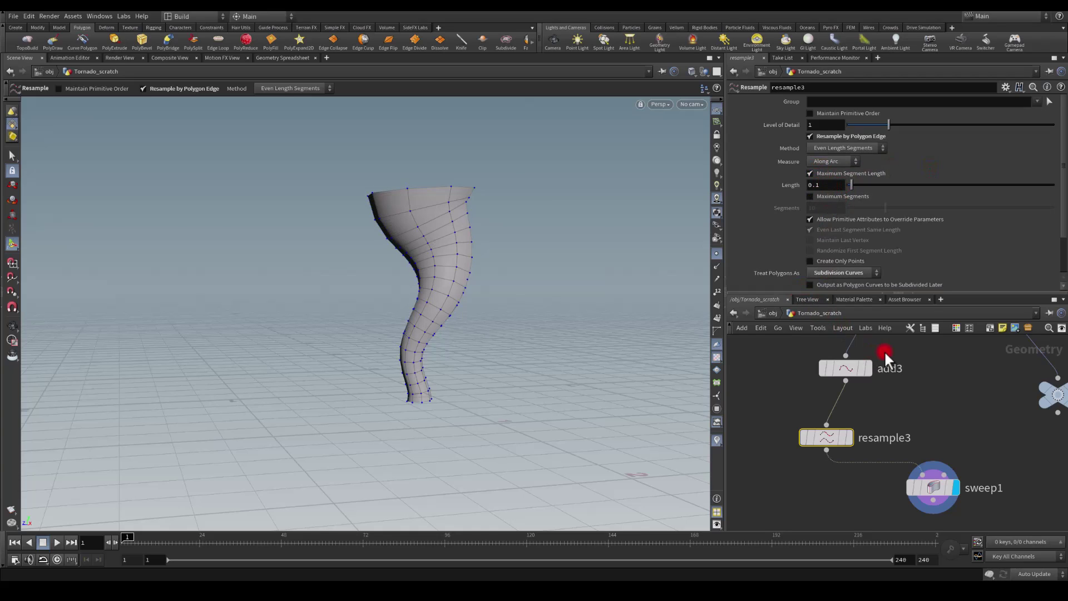
Step: Set sweep1's number of columns to 16
middle_click_drag(911, 387, 894, 322)
left_click(890, 429)
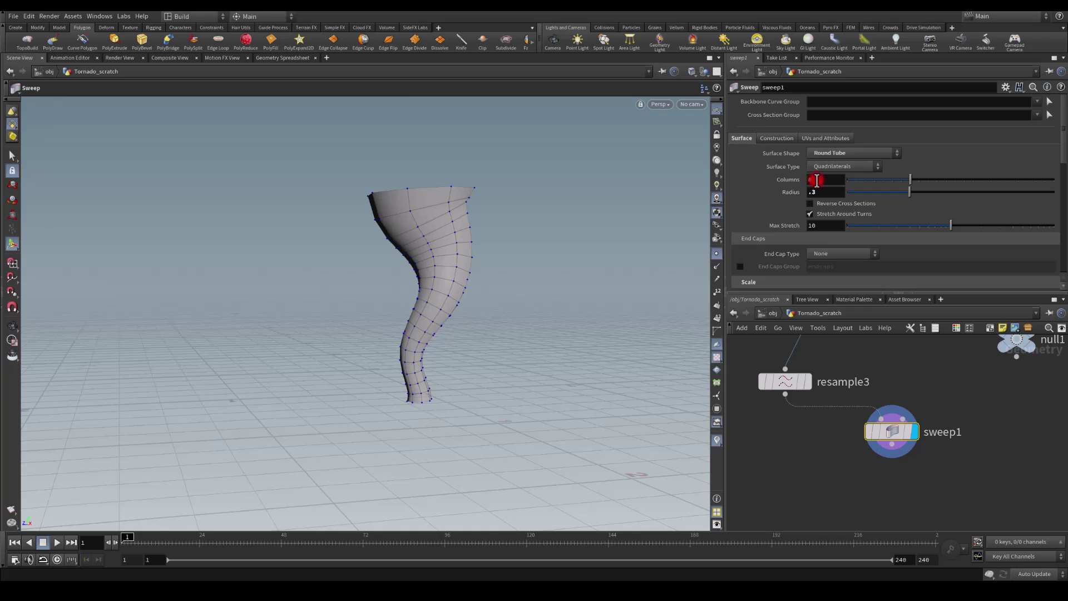
type("16")
key("Return")
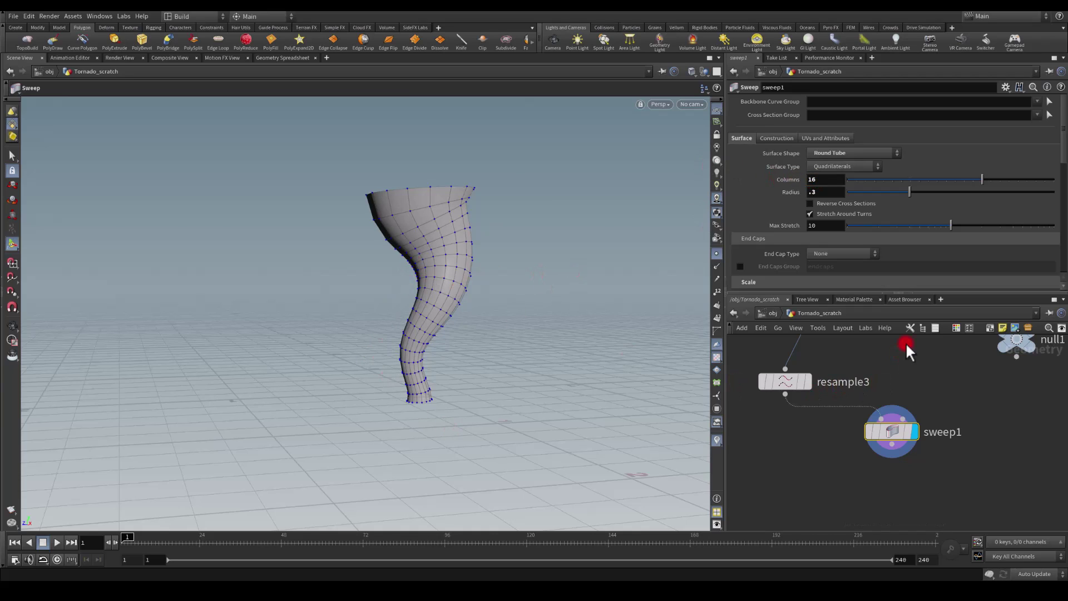
middle_click_drag(907, 350, 897, 446)
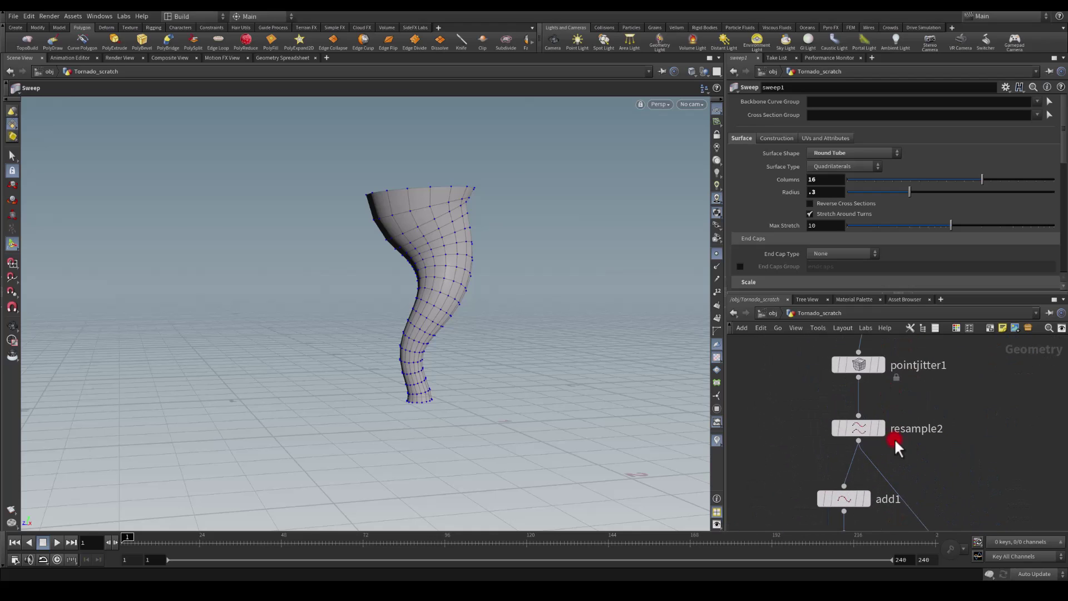
Step: Set pointjitter1's seed to 3.59 to give the funnel a different bend
left_click(856, 364)
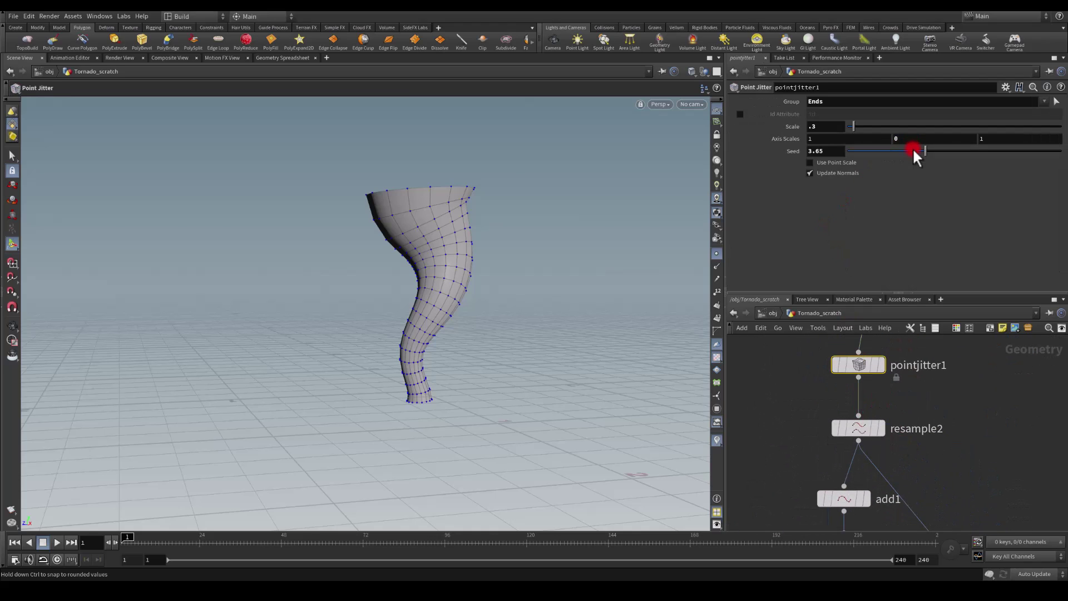
mouse_move(913, 149)
left_mouse_down()
mouse_move(860, 145)
mouse_move(923, 147)
left_mouse_up()
left_click_drag(565, 349, 387, 341, "alt")
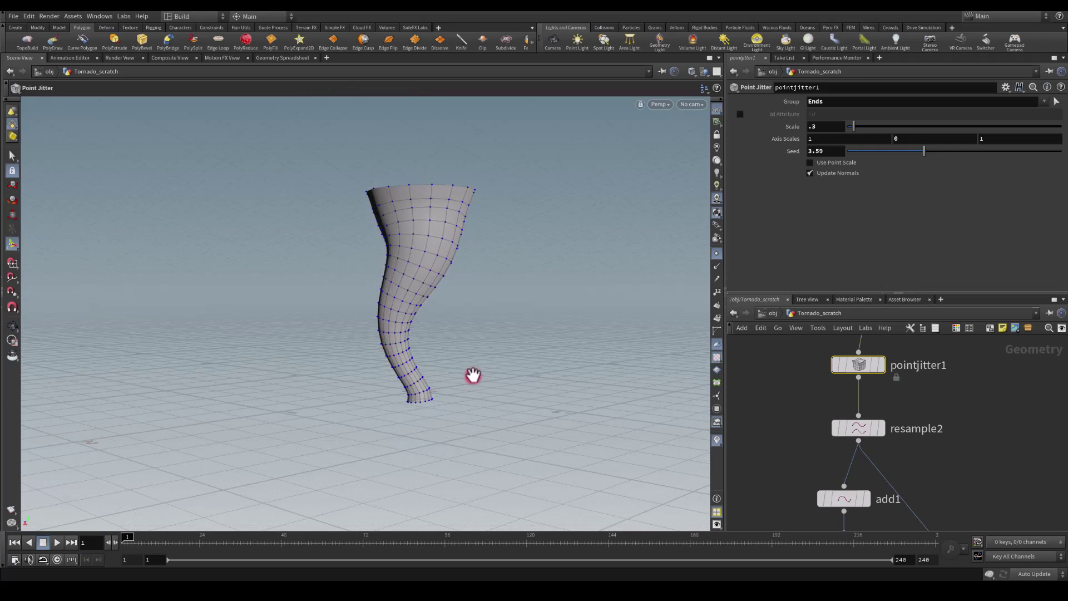
Step: Enable Compute UVs and Normalize Computed Vs on sweep1
middle_click_drag(805, 457, 809, 334)
middle_click_drag(913, 467, 888, 376)
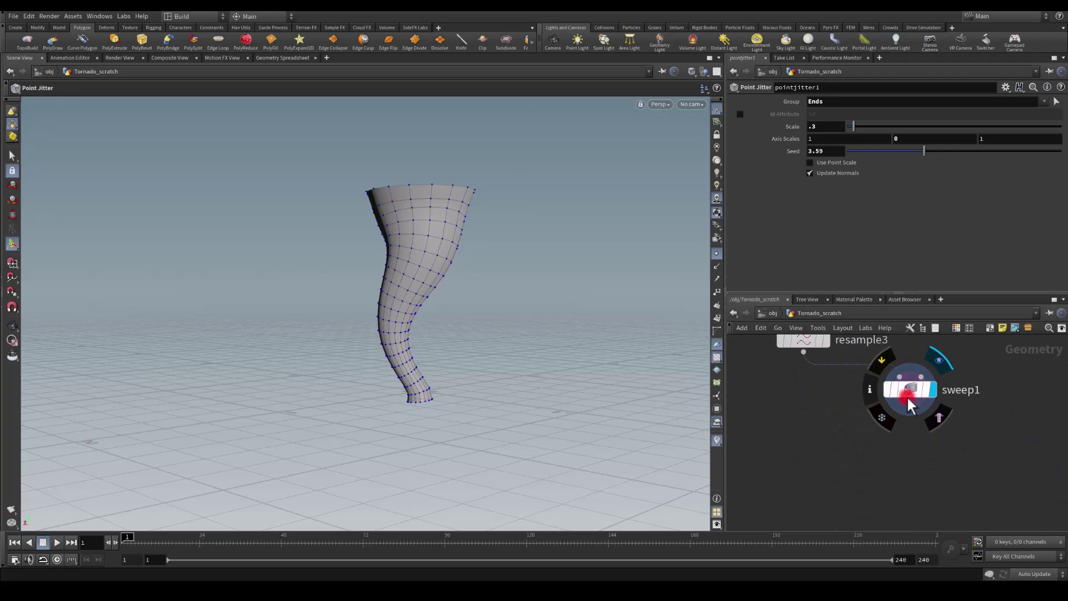
left_click(909, 397)
scroll(862, 232, "down", 5)
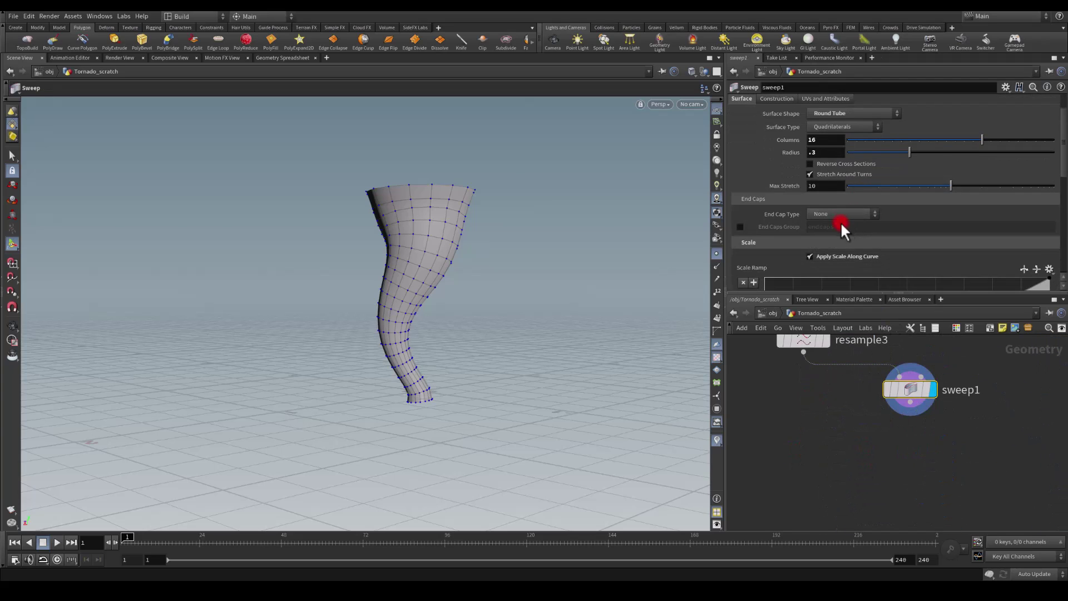
scroll(816, 211, "up", 2)
scroll(821, 222, "down", 3)
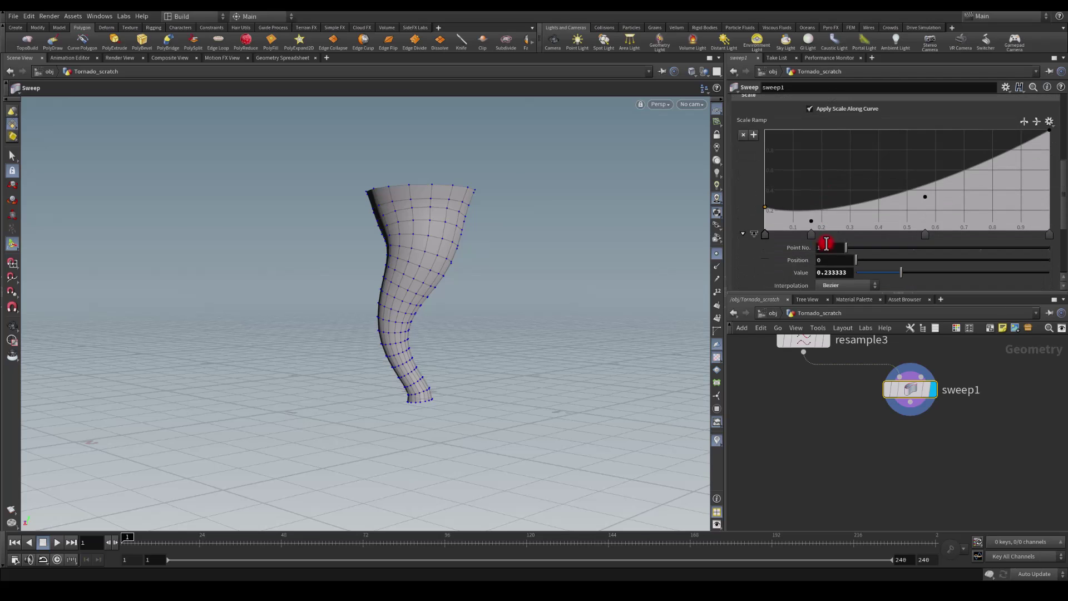
scroll(812, 253, "up", 1)
scroll(790, 195, "up", 2)
scroll(771, 143, "up", 8)
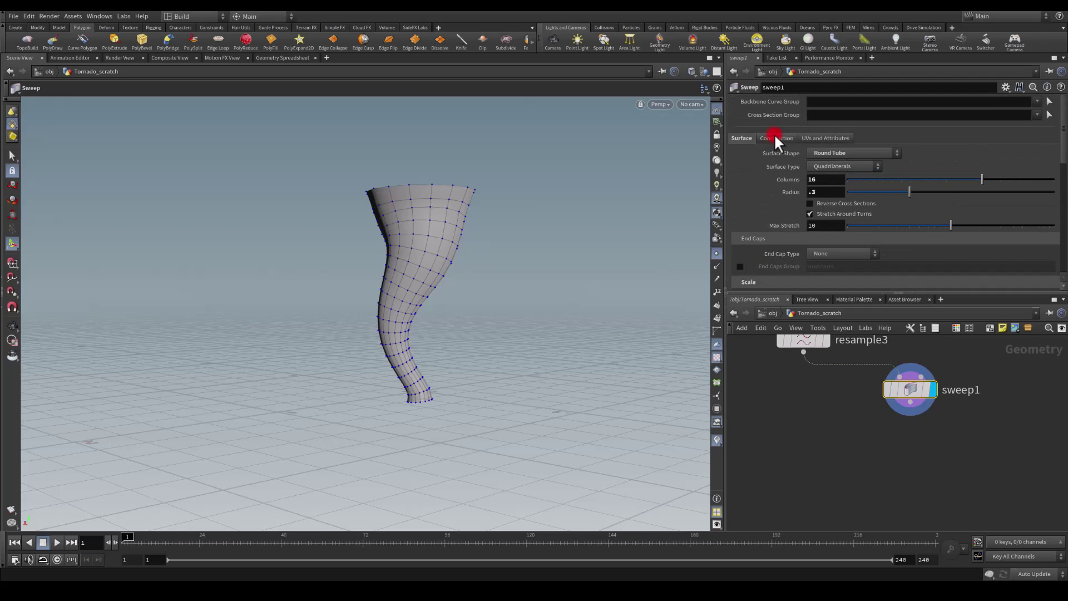
left_click(812, 137)
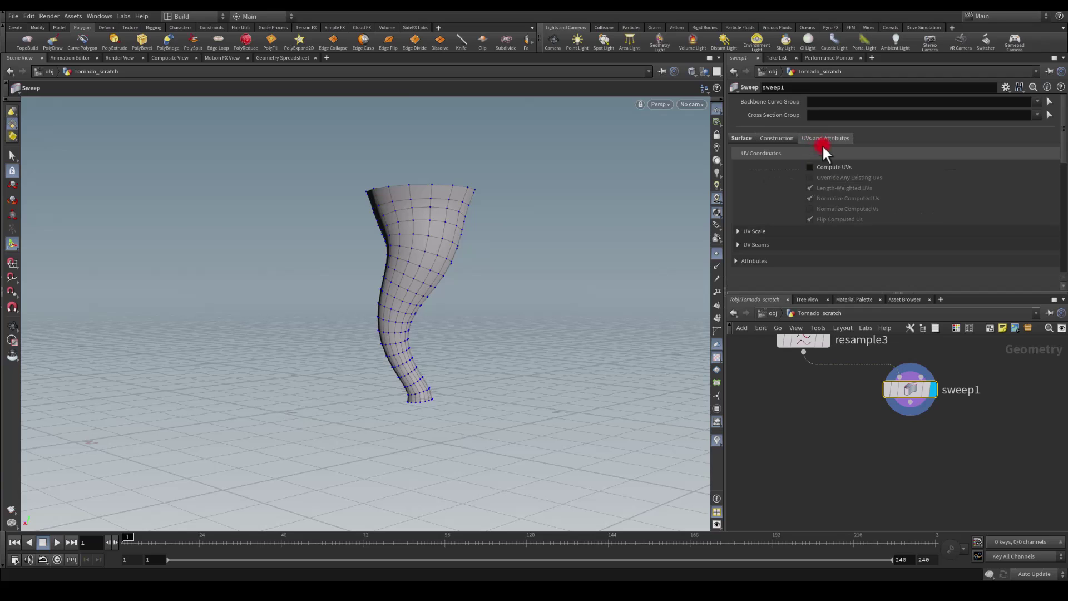
left_click(815, 167)
left_click(813, 208)
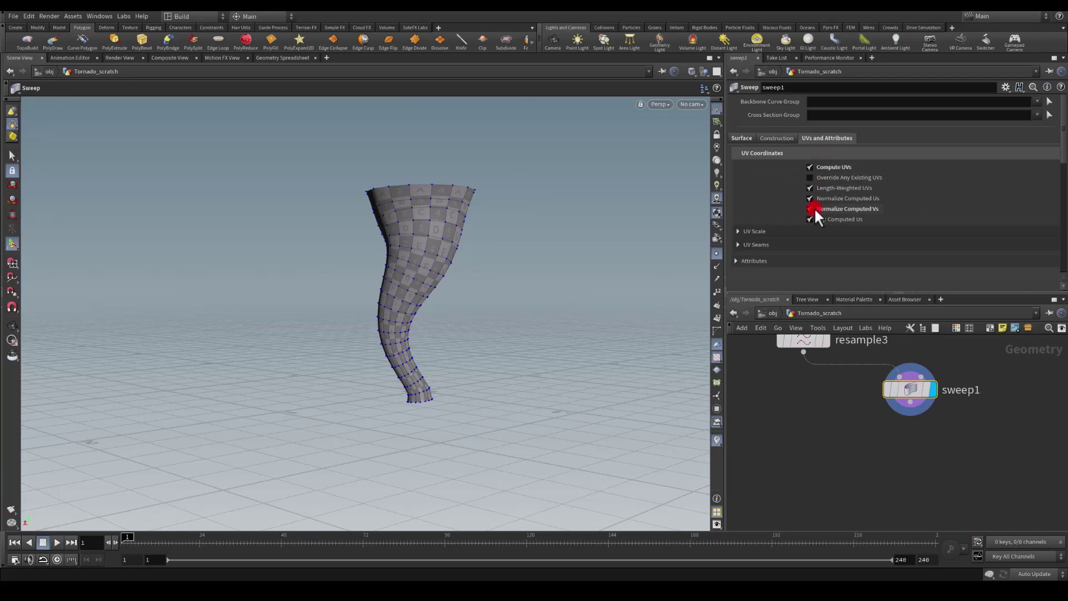
Step: Examine sweep1's UV layout in the UV viewport, comparing it with Normalize Computed Vs off and on
left_click(658, 104)
mouse_move(706, 122)
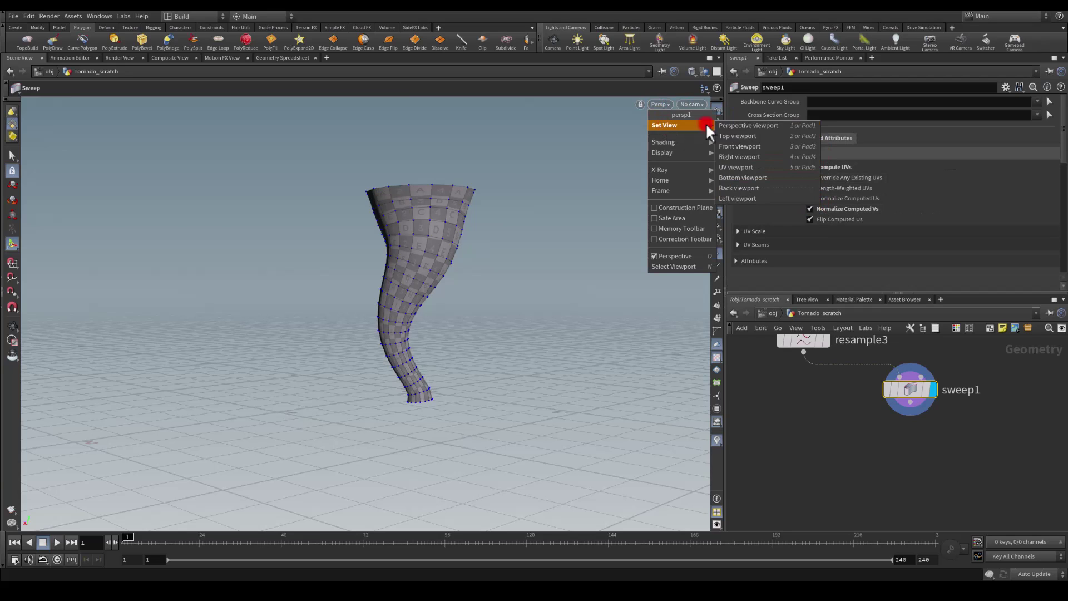
left_click(732, 168)
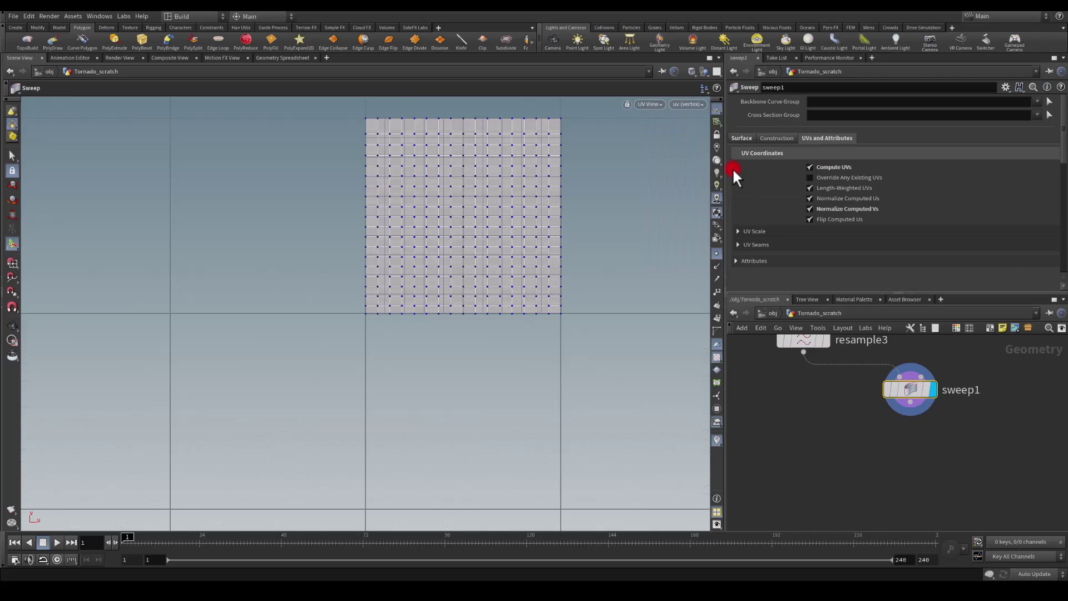
left_click(822, 208)
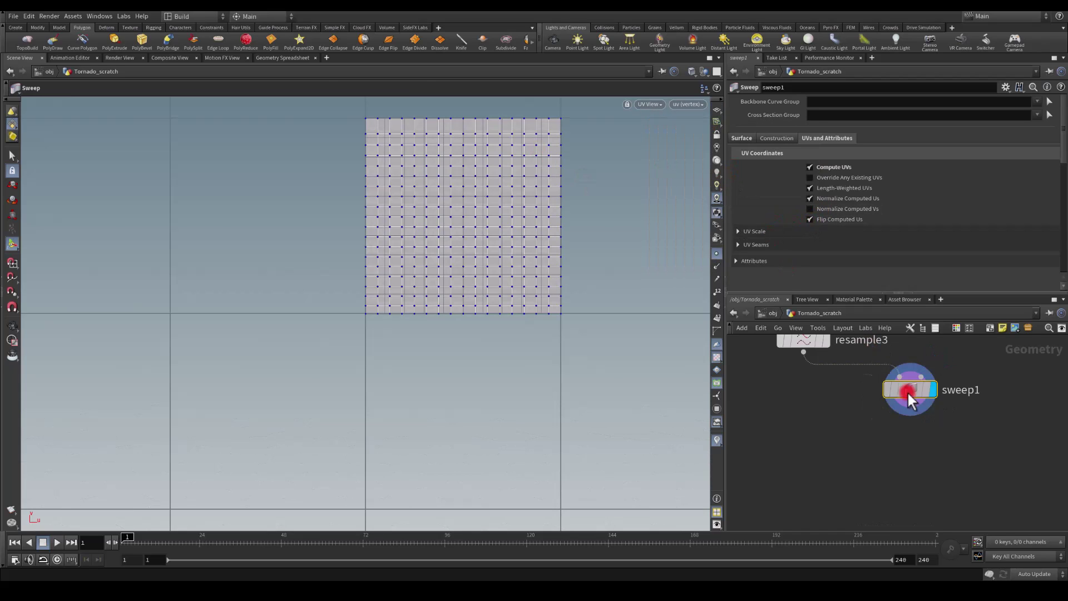
left_click_drag(908, 392, 864, 431)
right_click_drag(415, 196, 462, 182, "alt")
middle_click_drag(462, 182, 473, 291, "alt")
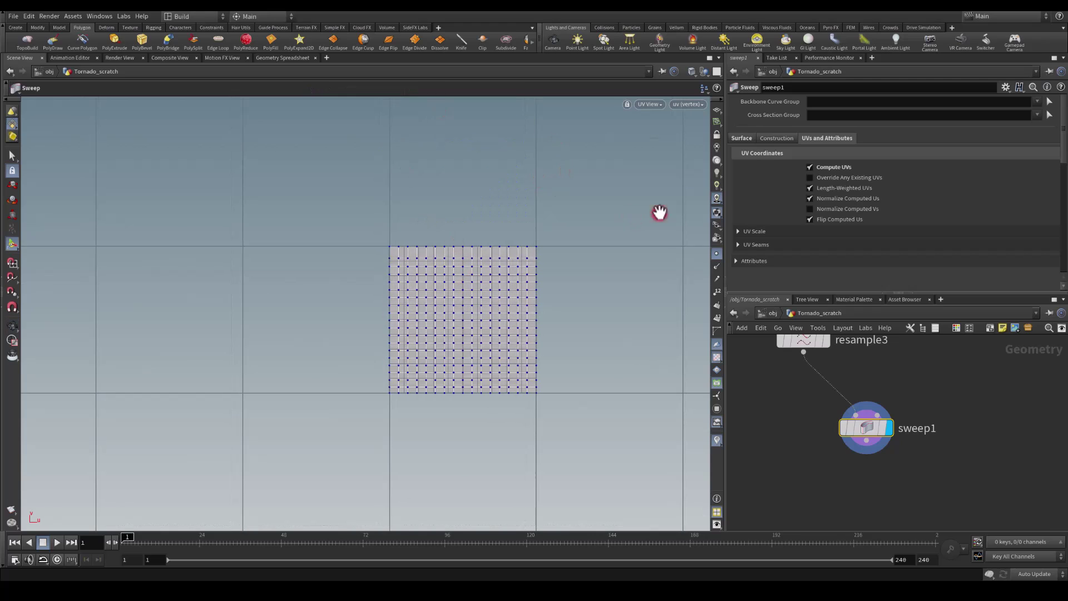
left_click(827, 166)
left_click(827, 166)
left_click(815, 209)
Step: Go up to the object level, re-enter Tornado_scratch, and return to the perspective viewport
left_click(435, 307)
left_click(770, 311)
left_click(817, 441)
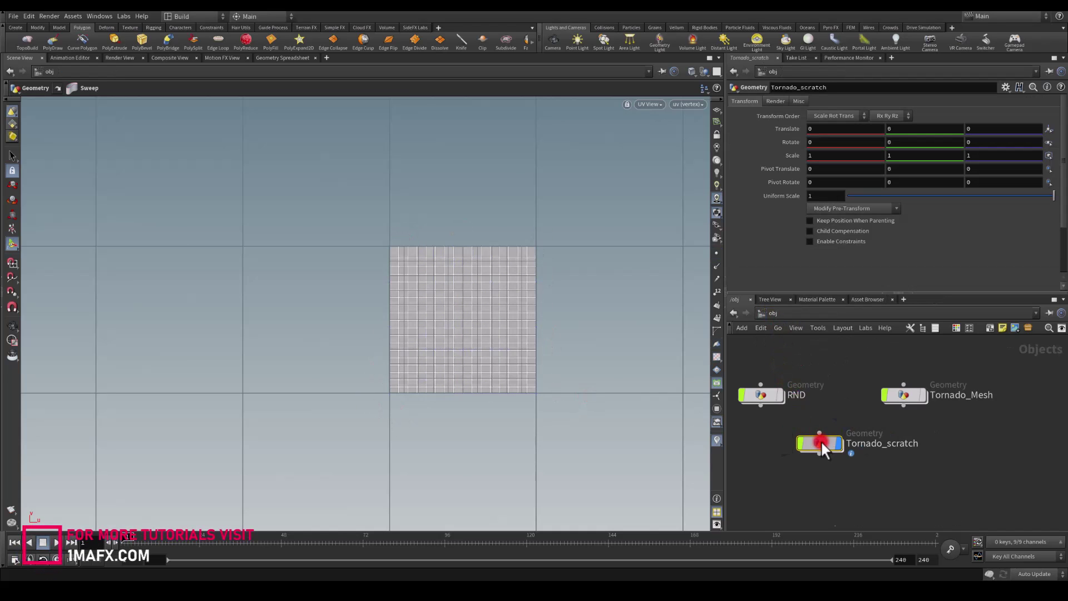
double_click(820, 440)
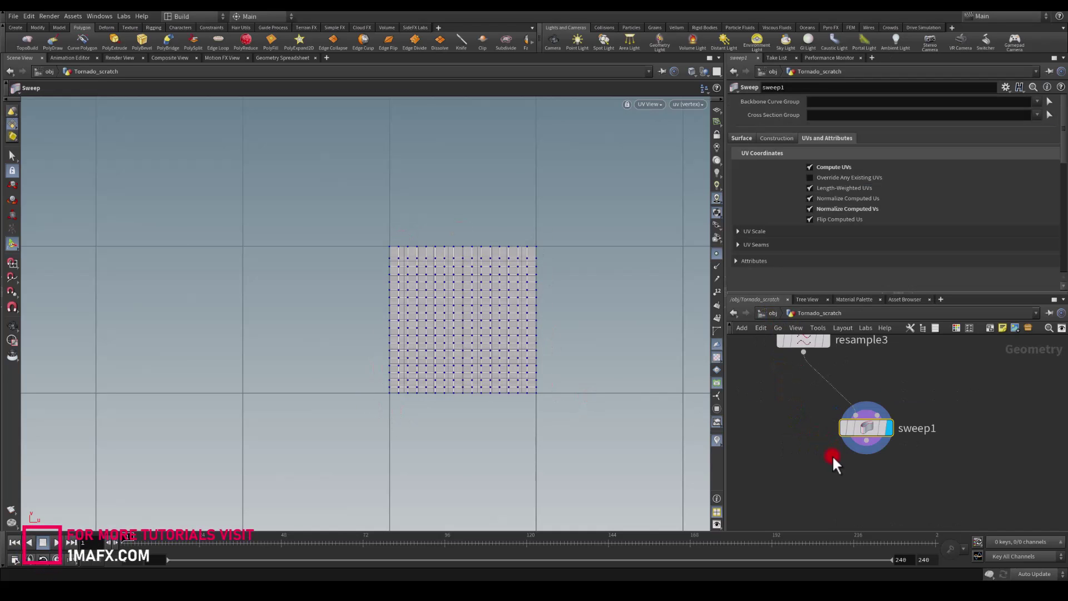
left_click(645, 104)
mouse_move(690, 125)
left_click(745, 126)
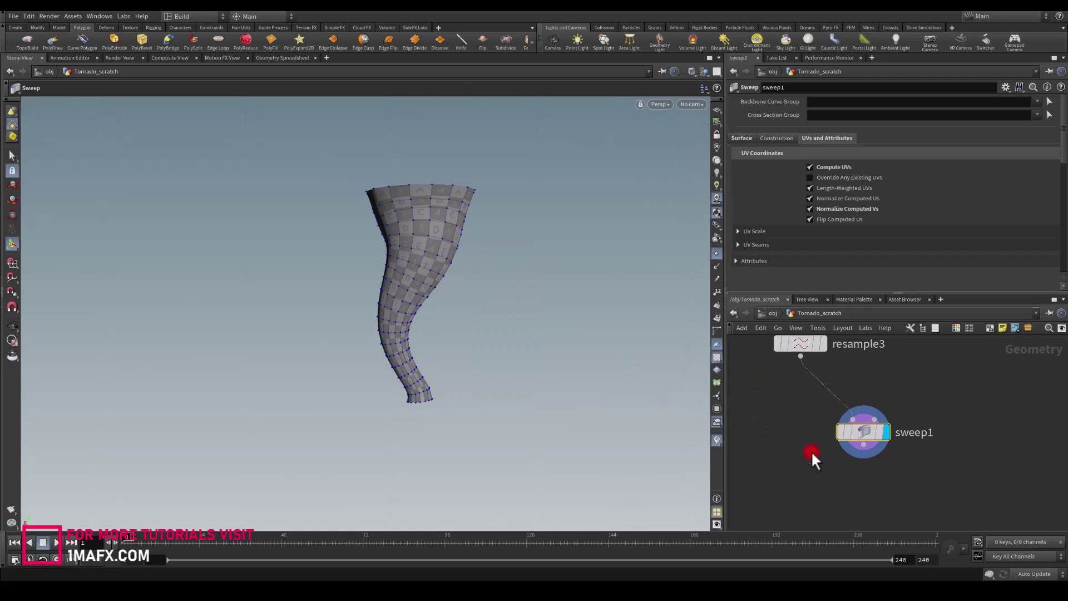
Step: Add a Labs Color Gradient node below sweep1, connected to its output
middle_click_drag(832, 468, 826, 423)
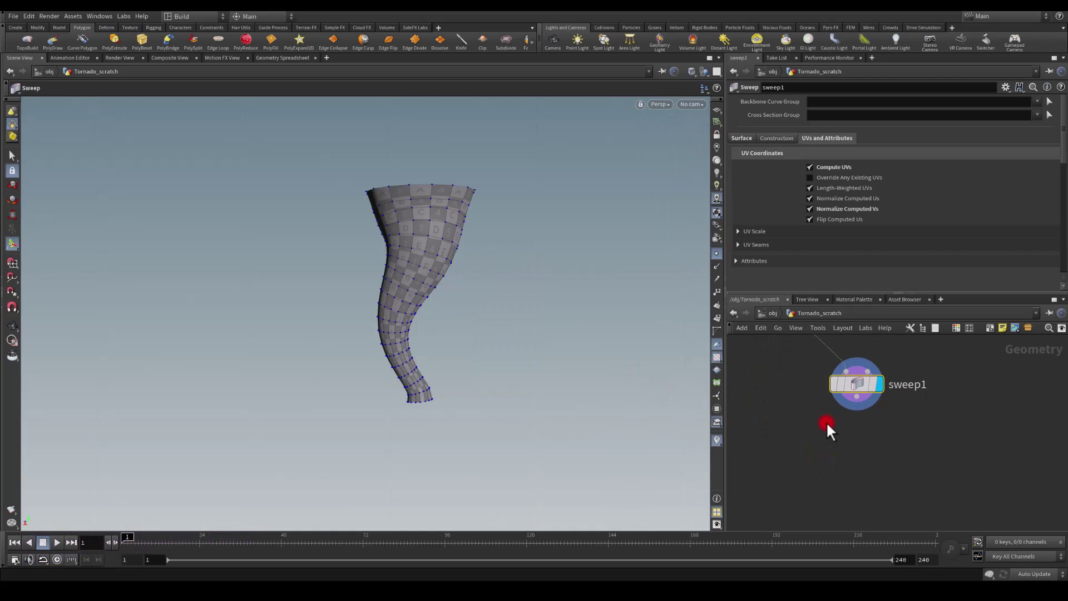
scroll(846, 442, "up", 3)
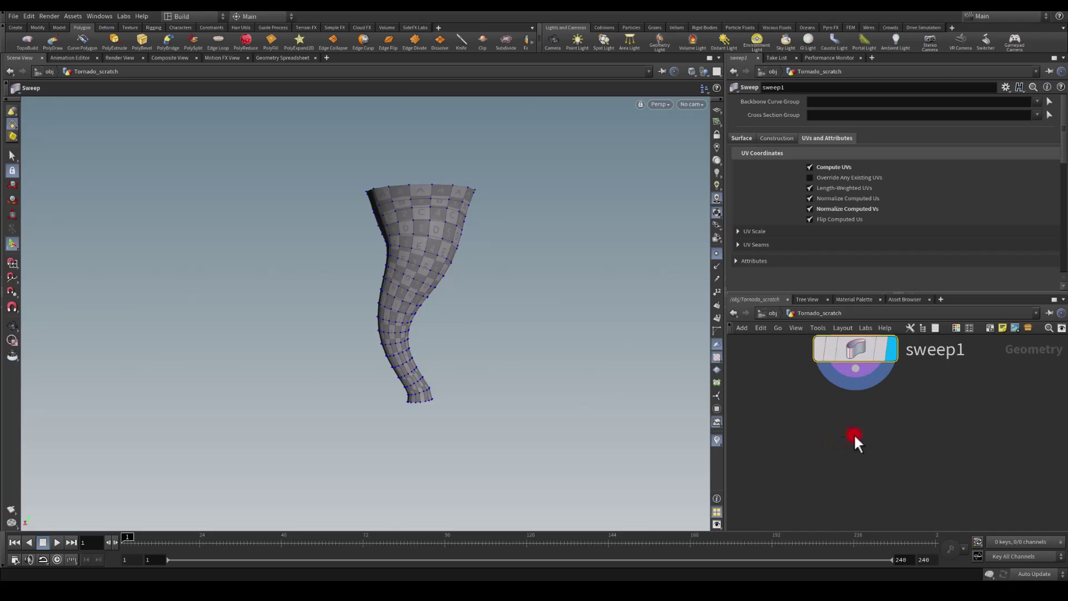
left_click(867, 400)
left_click(833, 465)
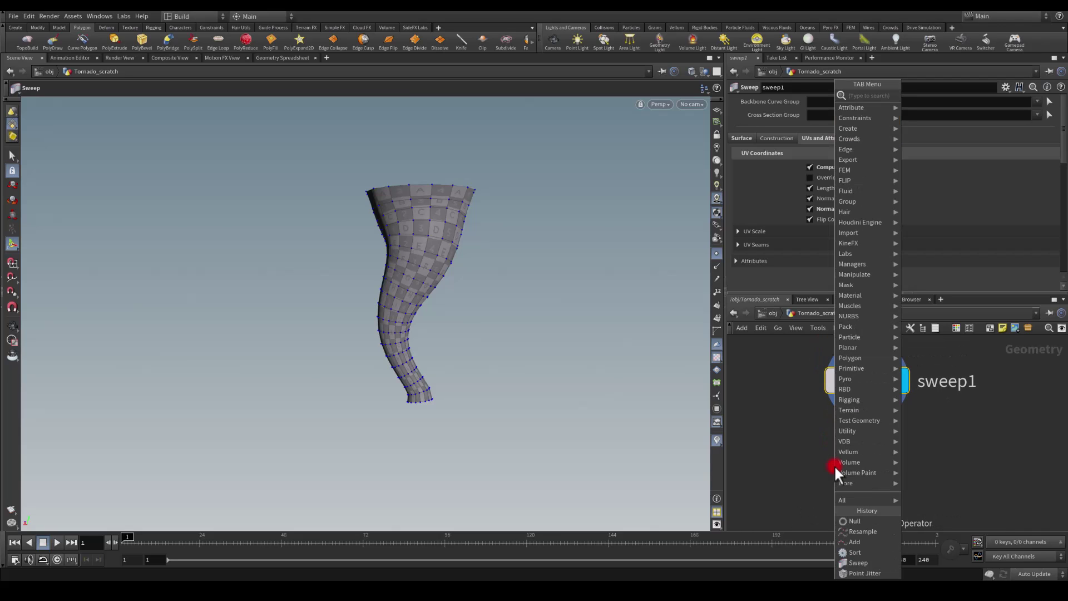
type("gradi")
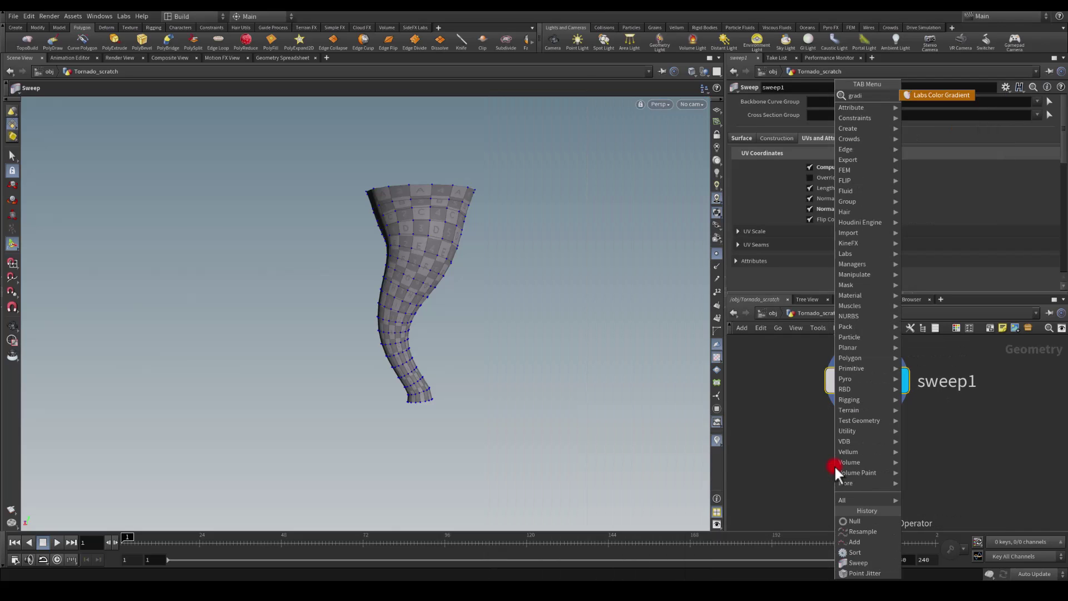
key("Return")
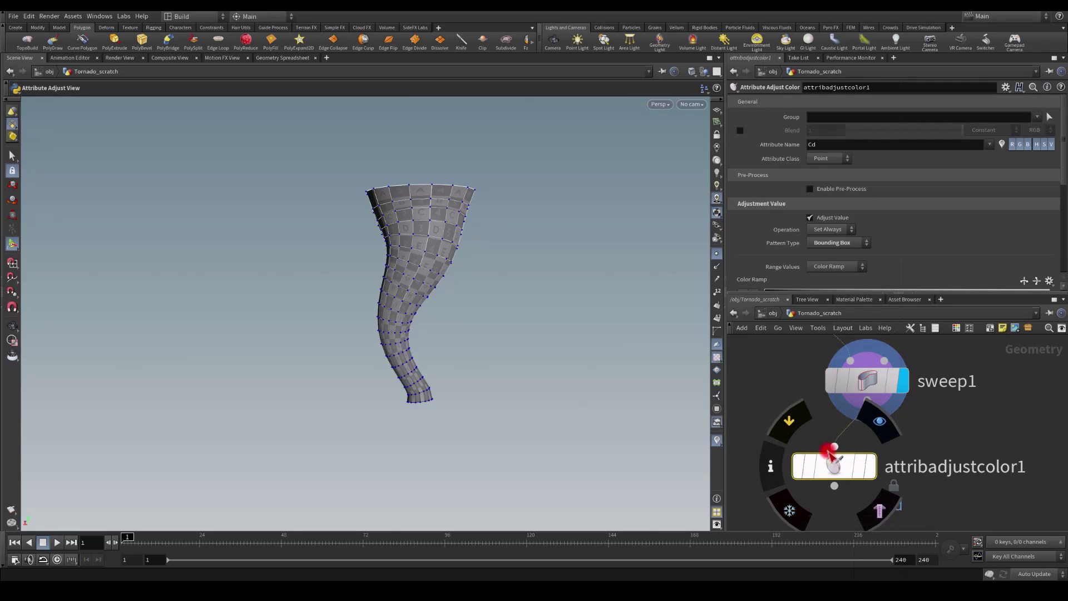
Step: Show the SideFX Labs shelf tools and view the list of available shelves
left_click(417, 28)
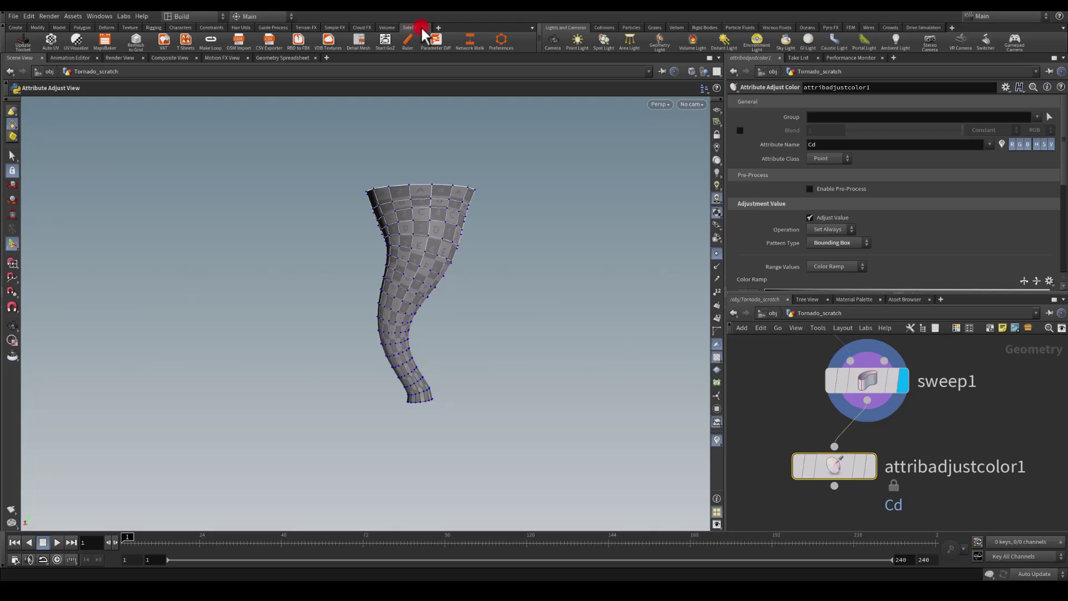
left_click(438, 28)
mouse_move(444, 64)
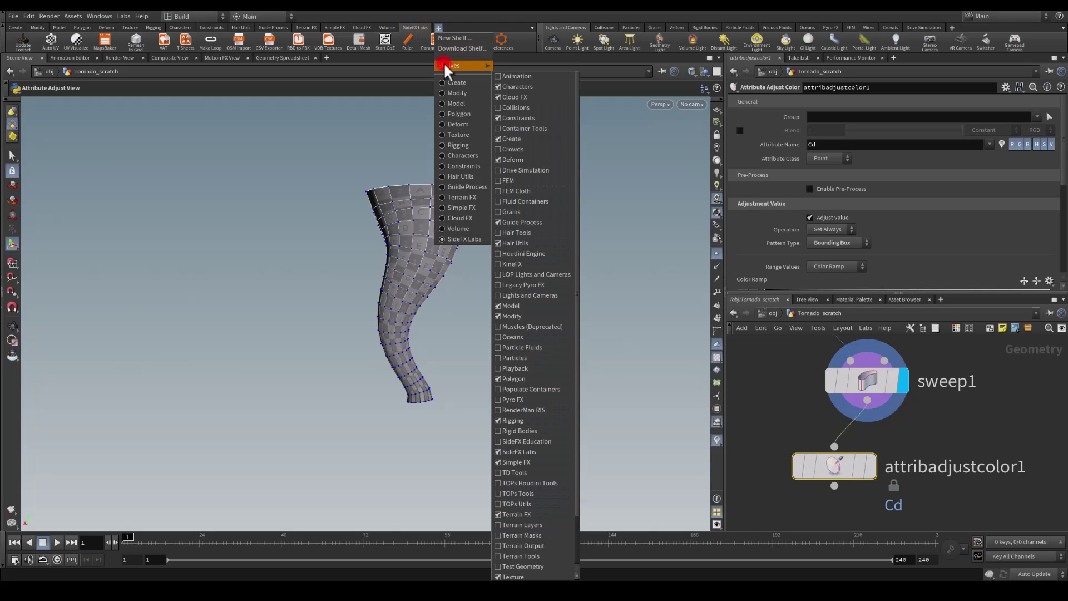
left_click(465, 23)
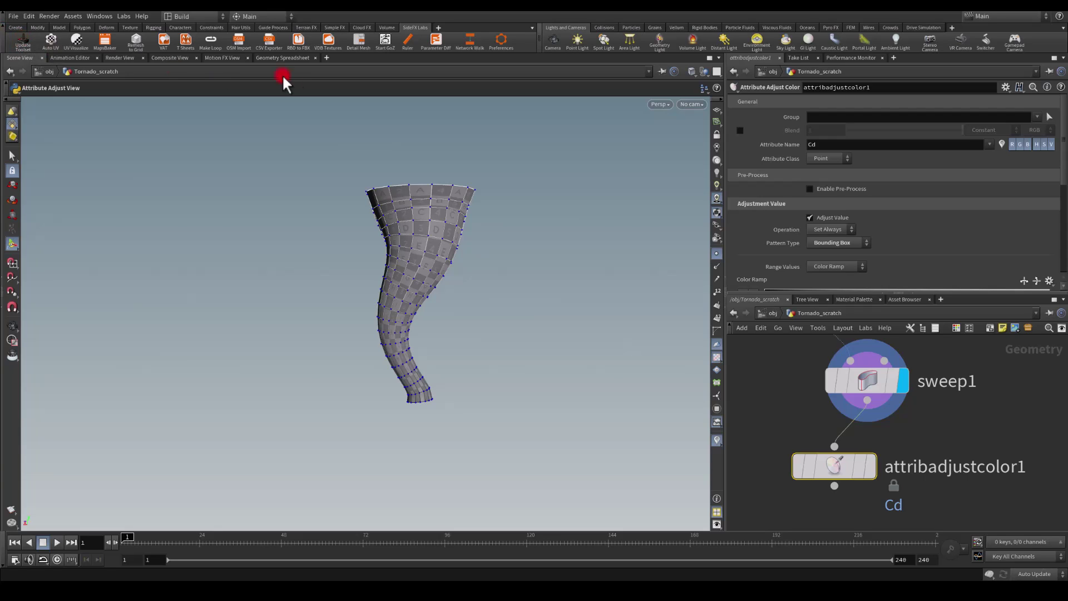
Step: Display attribadjustcolor1's output in the viewport and align the node beneath sweep1
left_click(871, 469)
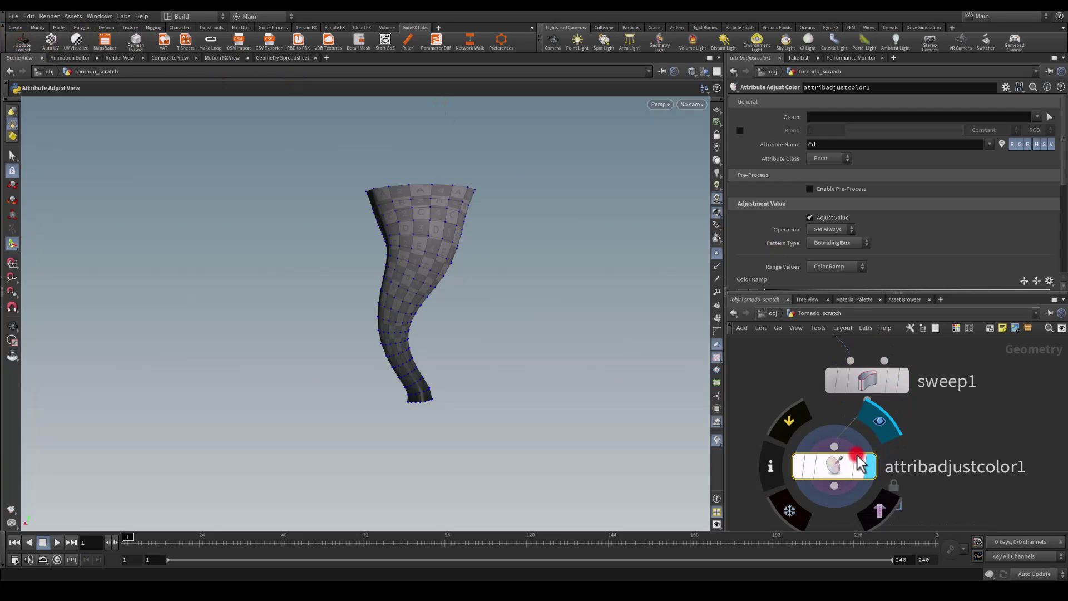
middle_click_drag(810, 407, 788, 351)
left_click_drag(808, 410, 846, 410)
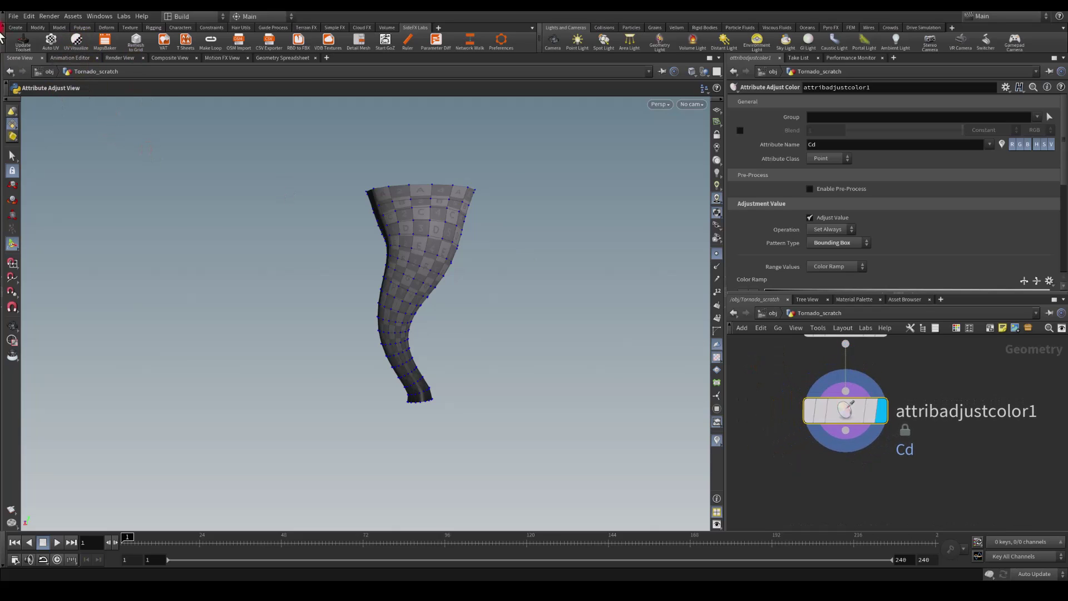
mouse_move(853, 408)
left_mouse_down()
mouse_move(855, 433)
mouse_move(855, 420)
left_mouse_up()
Step: Move the color ramp's white end point to about 0.27 and add another point at position 1
scroll(841, 201, "down", 4)
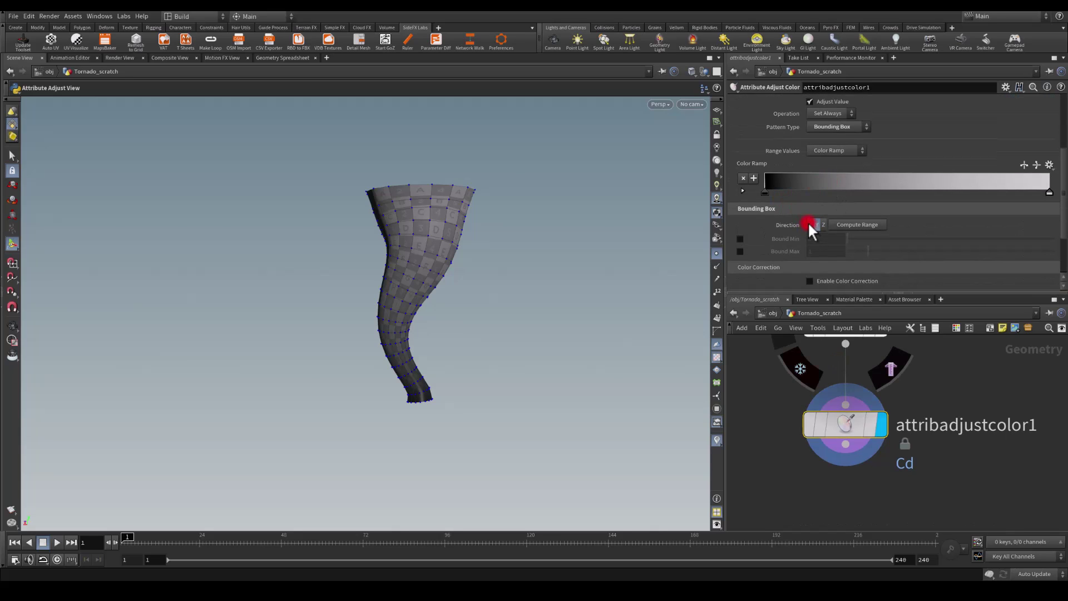
left_click_drag(1049, 194, 843, 191)
left_click_drag(1024, 186, 1063, 198)
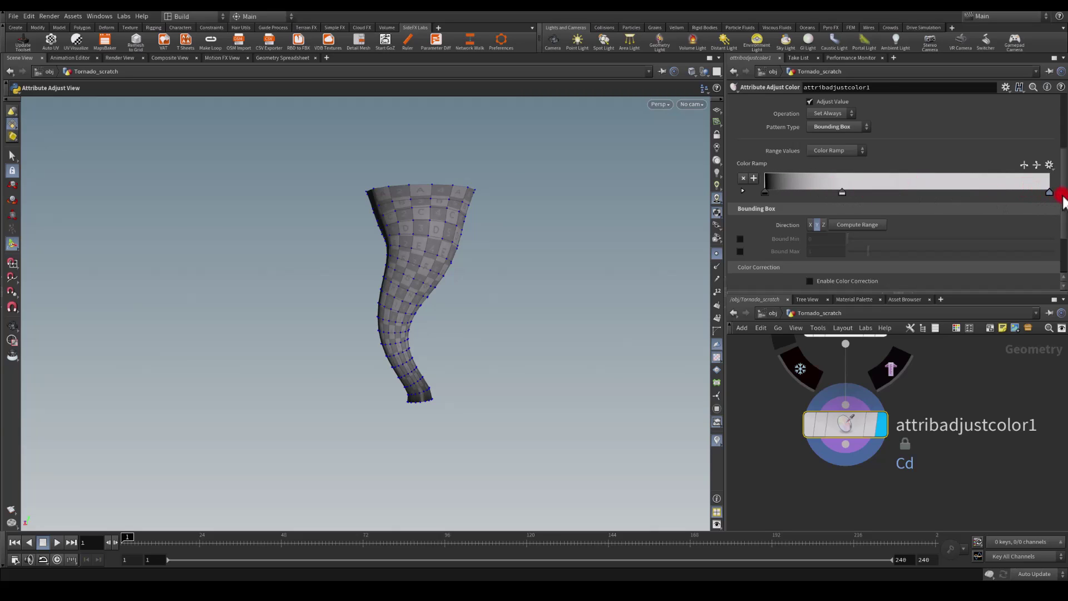
Step: Set the color of the ramp point at position 1 to black
left_click(742, 192)
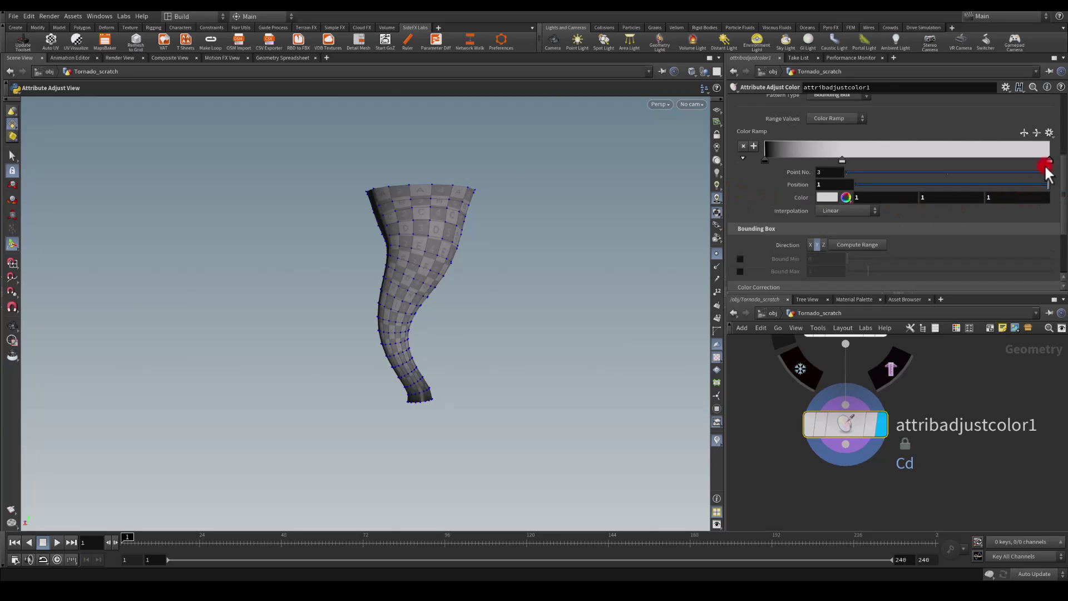
left_click(826, 197)
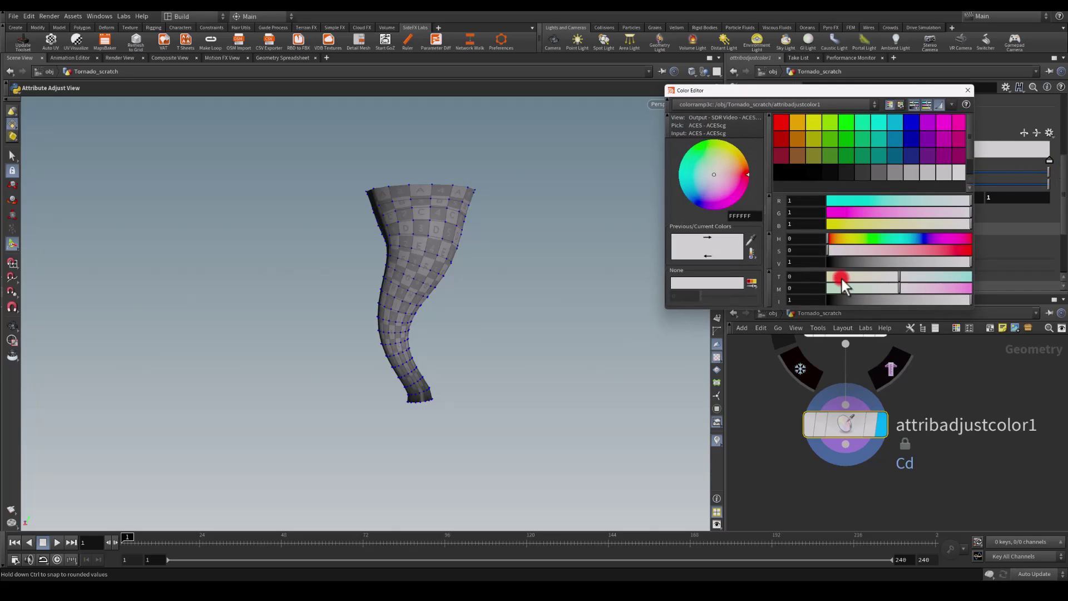
left_click_drag(834, 304, 827, 301)
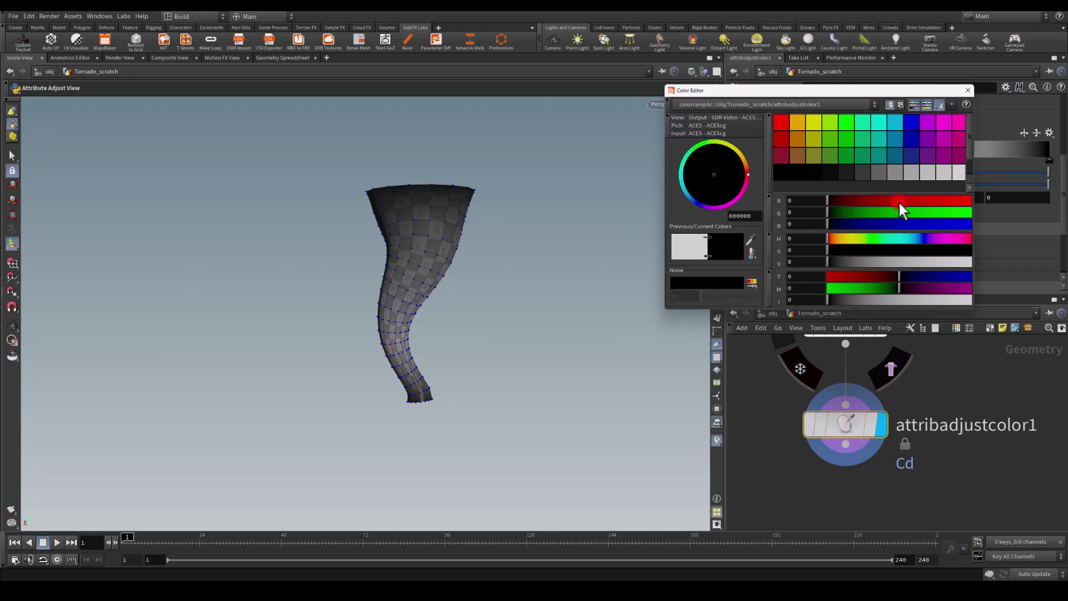
left_click(966, 91)
Step: Move the white ramp point to position 0.3 and add another white point at position 0.7
left_click(841, 160)
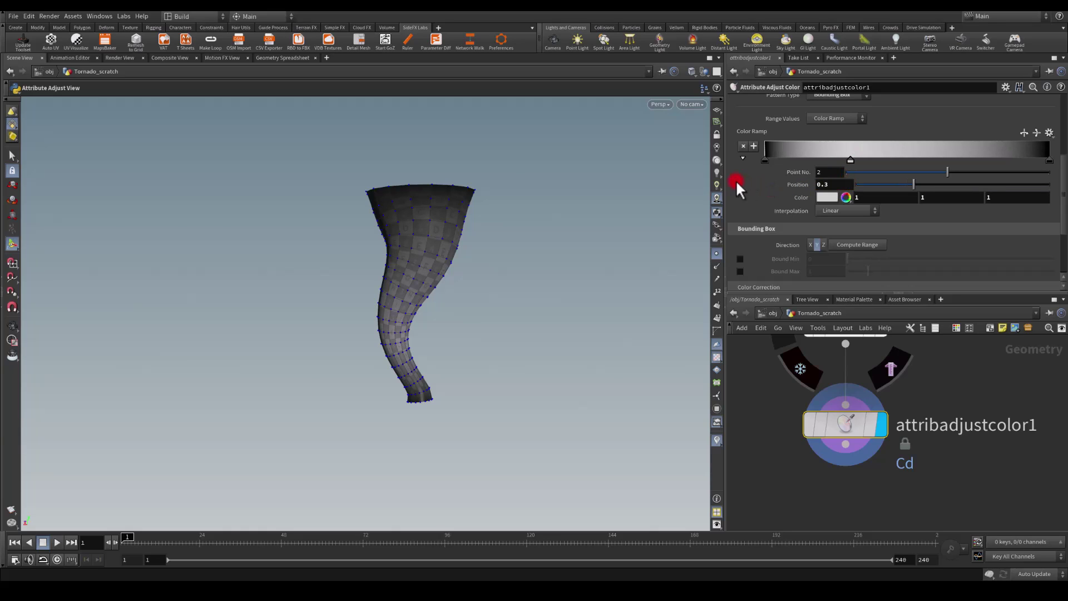
left_click(985, 150)
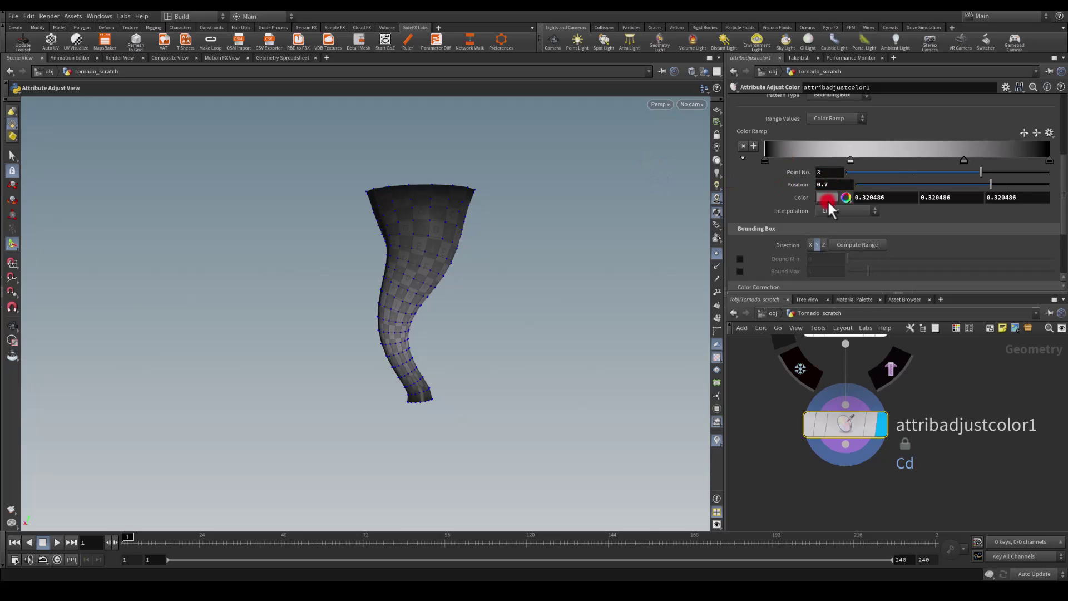
left_click(826, 197)
left_click_drag(875, 302, 1013, 310)
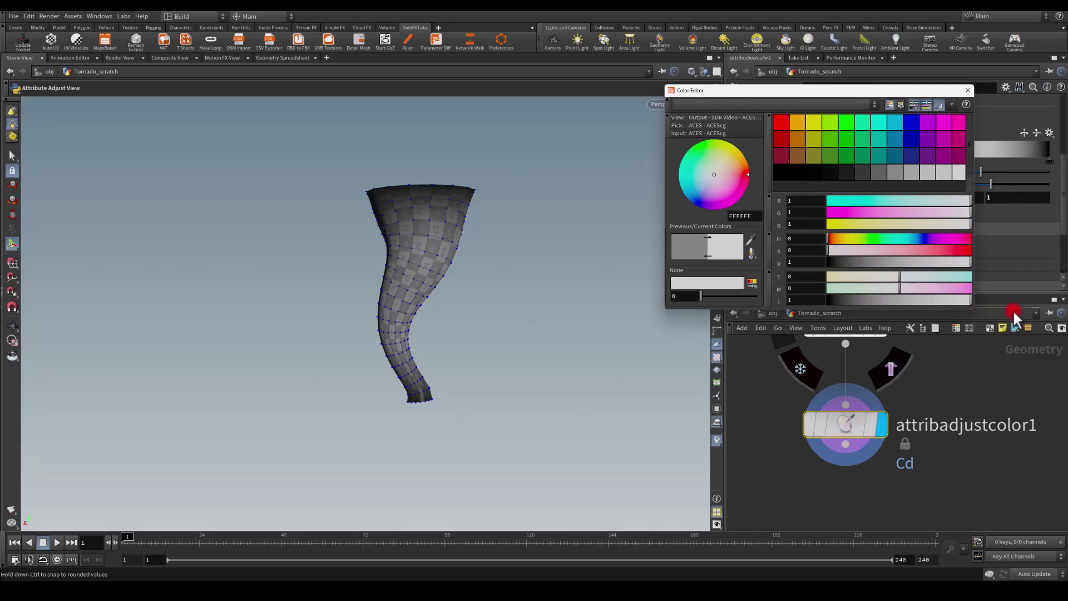
left_click(968, 90)
Step: Inspect the black-to-white-to-black gradient on the funnel from different angles
left_click_drag(408, 289, 427, 226, "alt")
left_click_drag(360, 370, 434, 389, "alt")
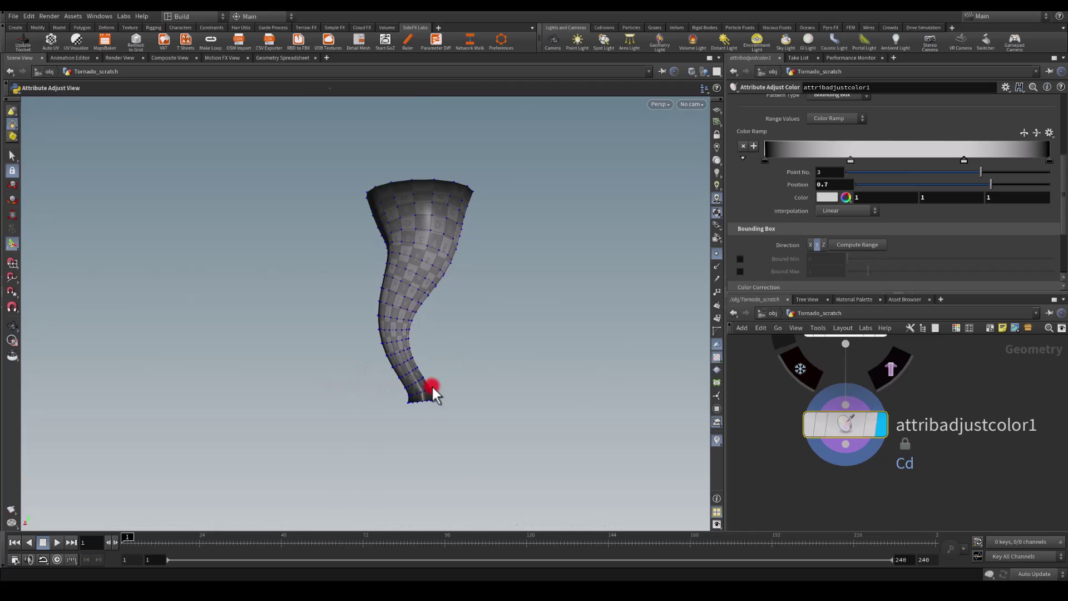
left_click_drag(380, 297, 362, 337, "alt")
middle_click_drag(796, 468, 812, 399)
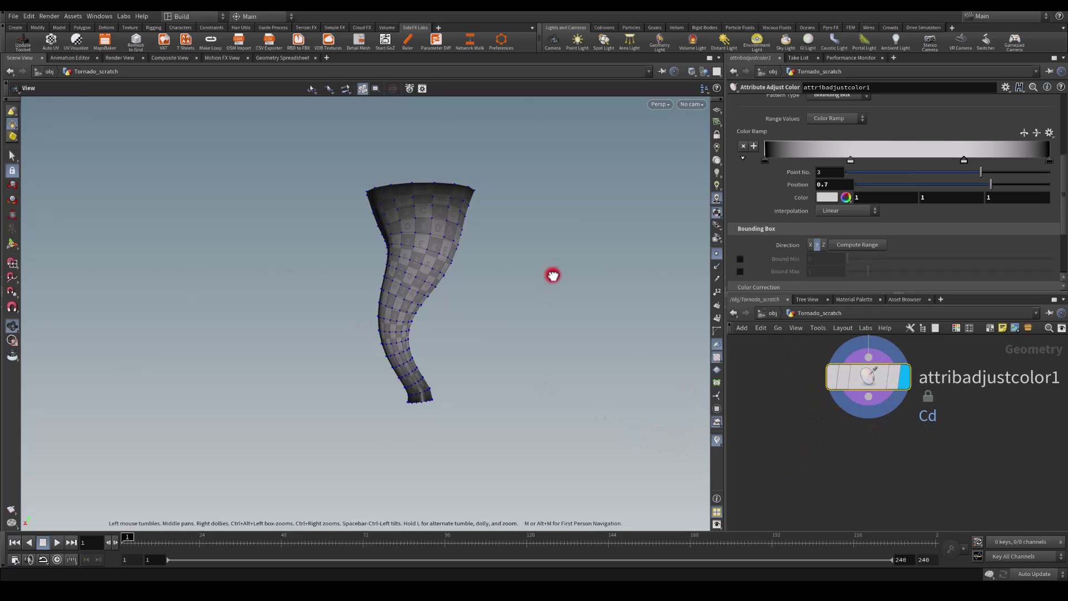
mouse_move(553, 276)
left_mouse_down("alt")
mouse_move(286, 257)
mouse_move(393, 262)
mouse_move(411, 399)
mouse_move(506, 286)
mouse_move(362, 300)
mouse_move(503, 276)
mouse_move(534, 291)
mouse_move(567, 270)
left_mouse_up("alt")
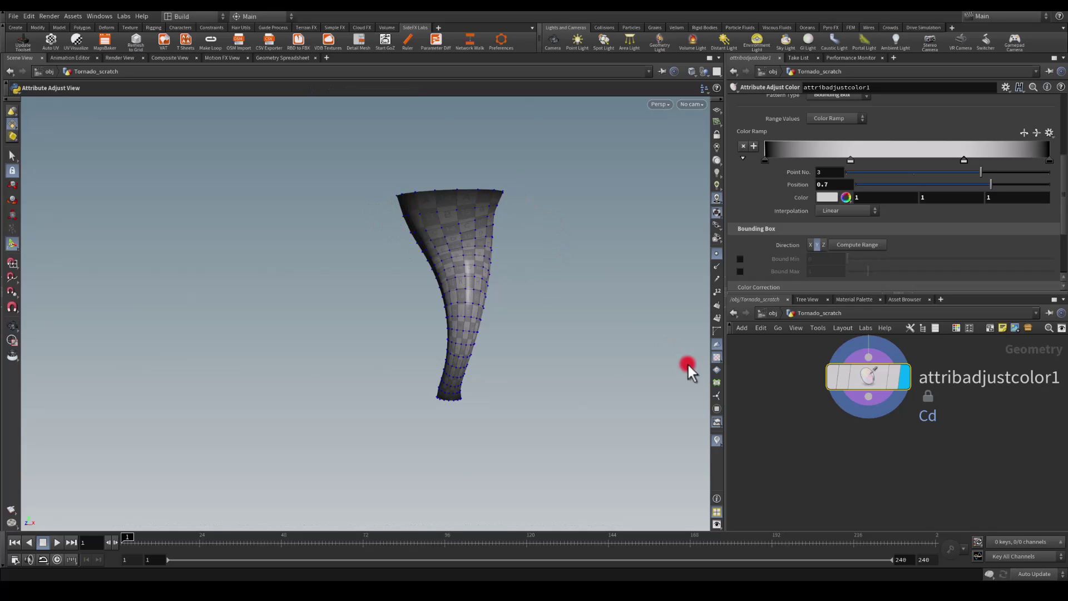
Step: Add a Subdivide node fed by attribadjustcolor1 and display its result
left_click(869, 396)
key("Tab")
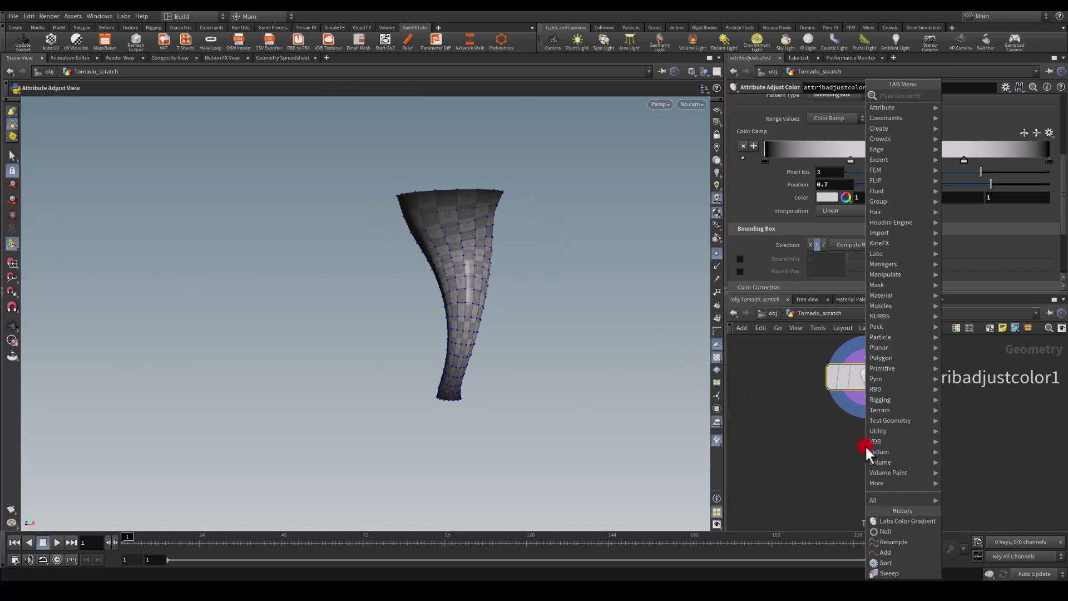
type("sub")
key("Return")
left_click(866, 457)
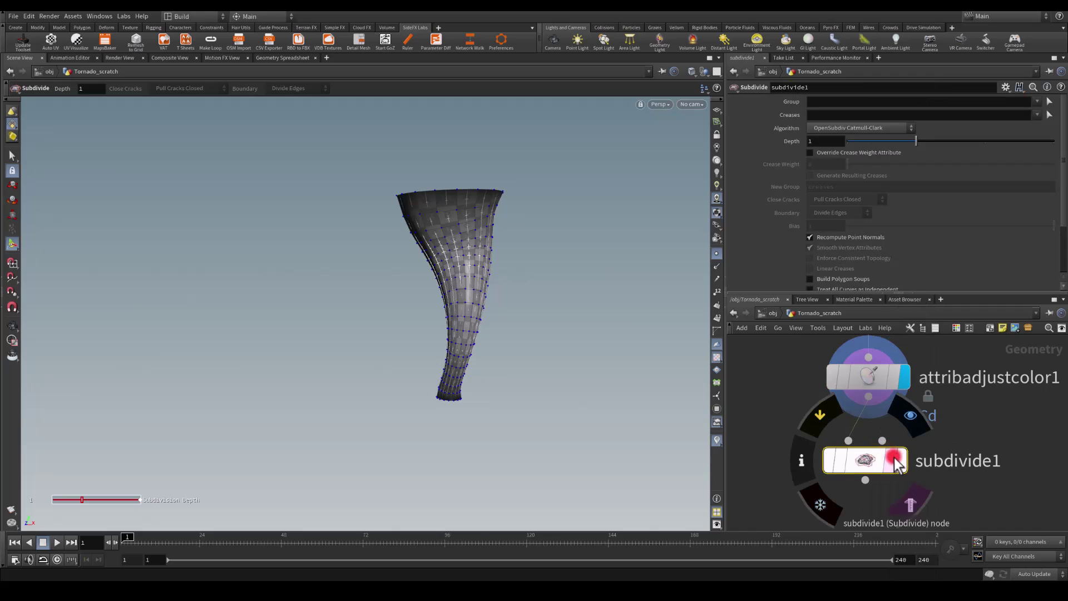
left_click(897, 462)
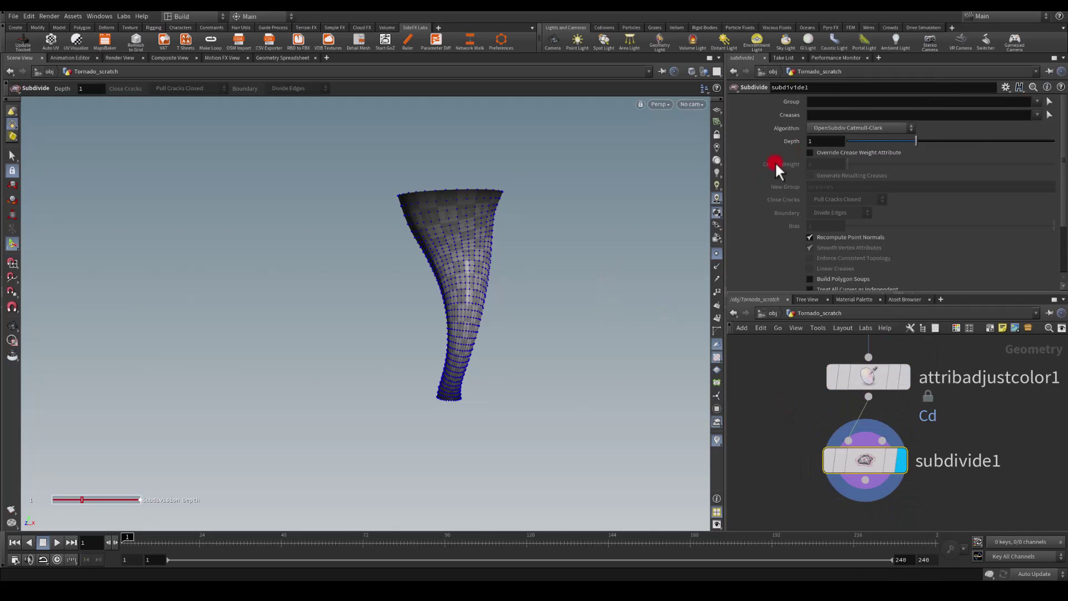
Step: Examine the subdivided funnel from several angles and review the subdivide1 node's geometry information
key("Escape")
left_click_drag(382, 356, 473, 339)
key("Return")
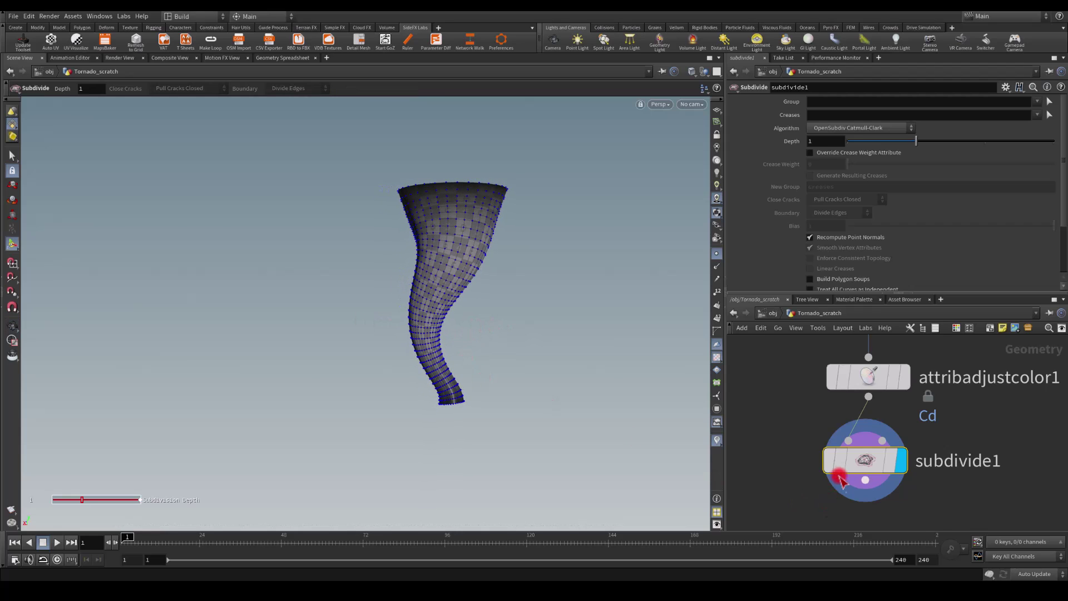
left_click(804, 461)
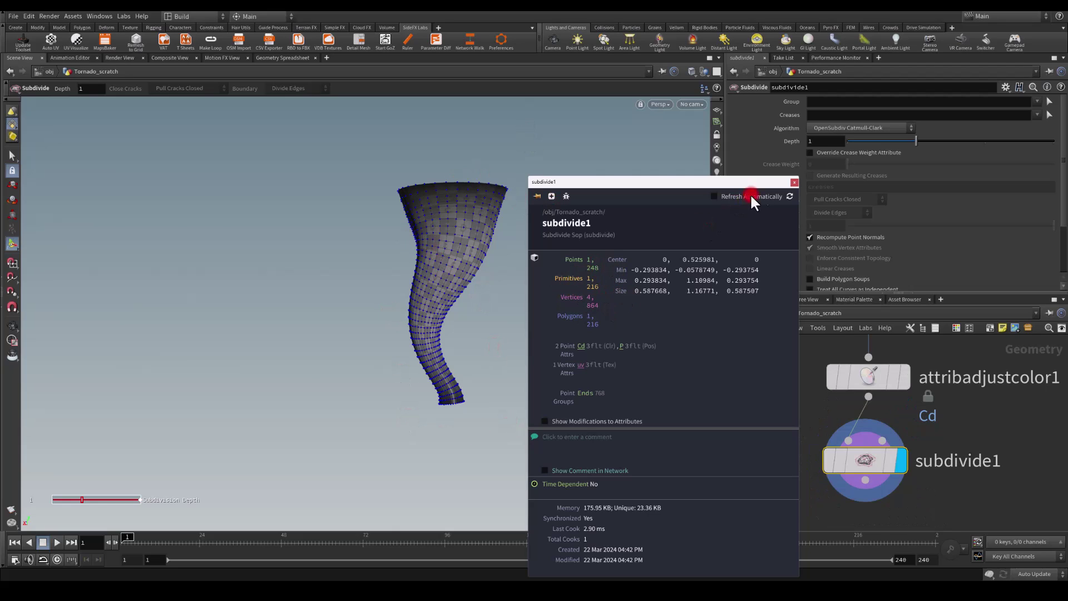
left_click(792, 183)
key("Escape")
left_click_drag(267, 322, 364, 281)
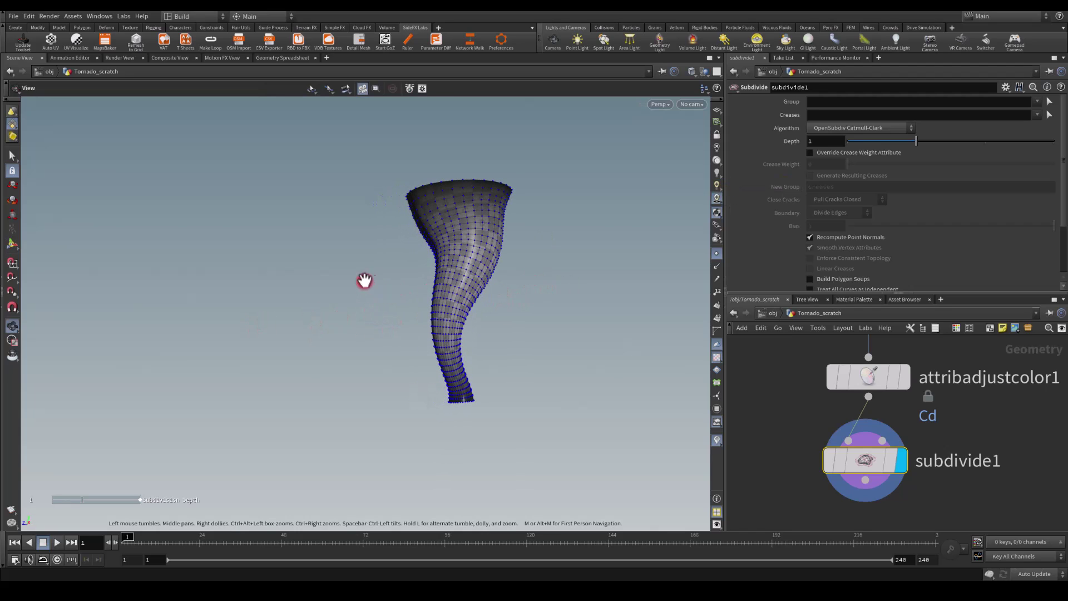
left_click_drag(485, 315, 399, 310)
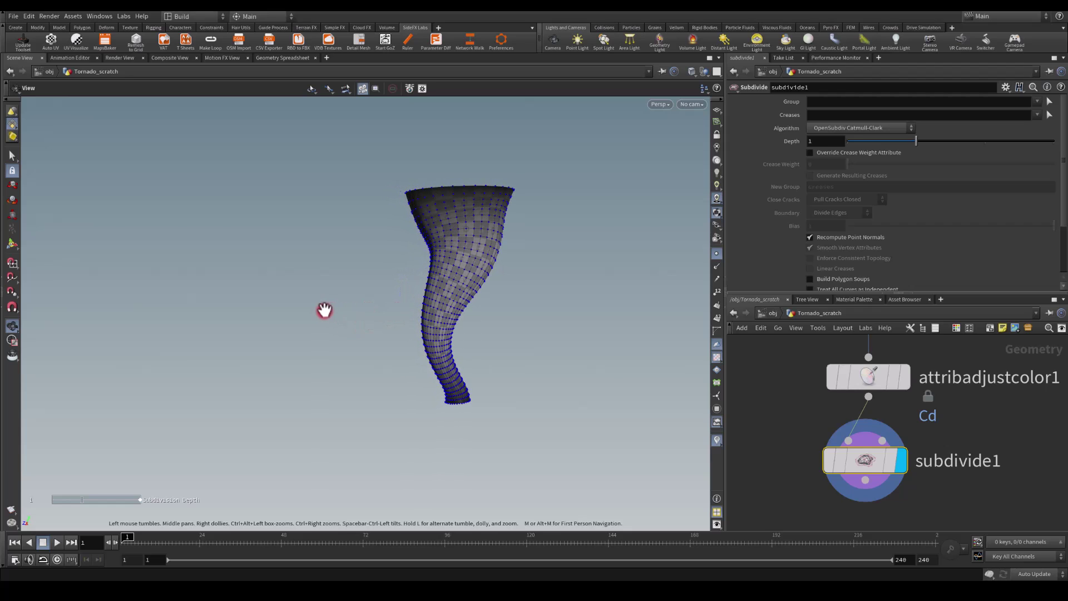
middle_click_drag(381, 325, 378, 284)
Step: Add a Match Size node after subdivide1 and display its result
middle_click_drag(842, 472, 856, 409)
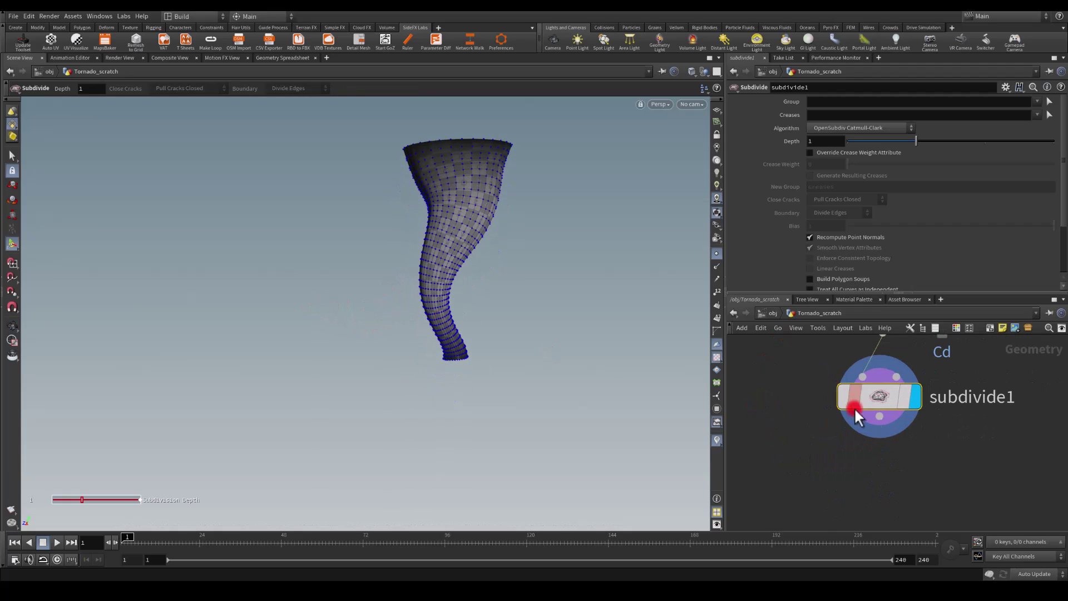
left_click_drag(880, 419, 868, 462)
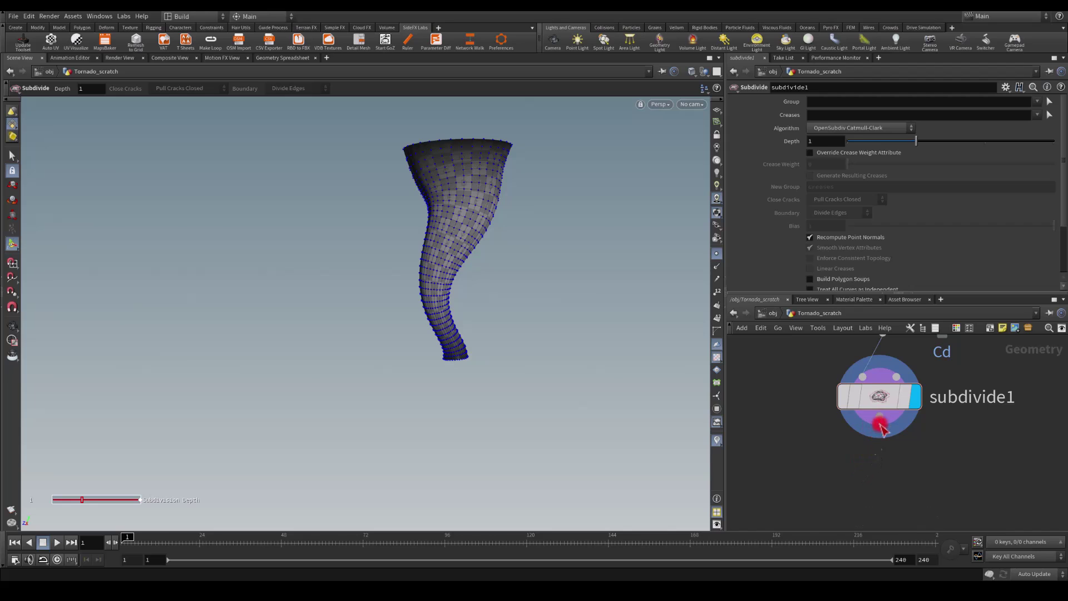
left_click(845, 465)
type("axis al")
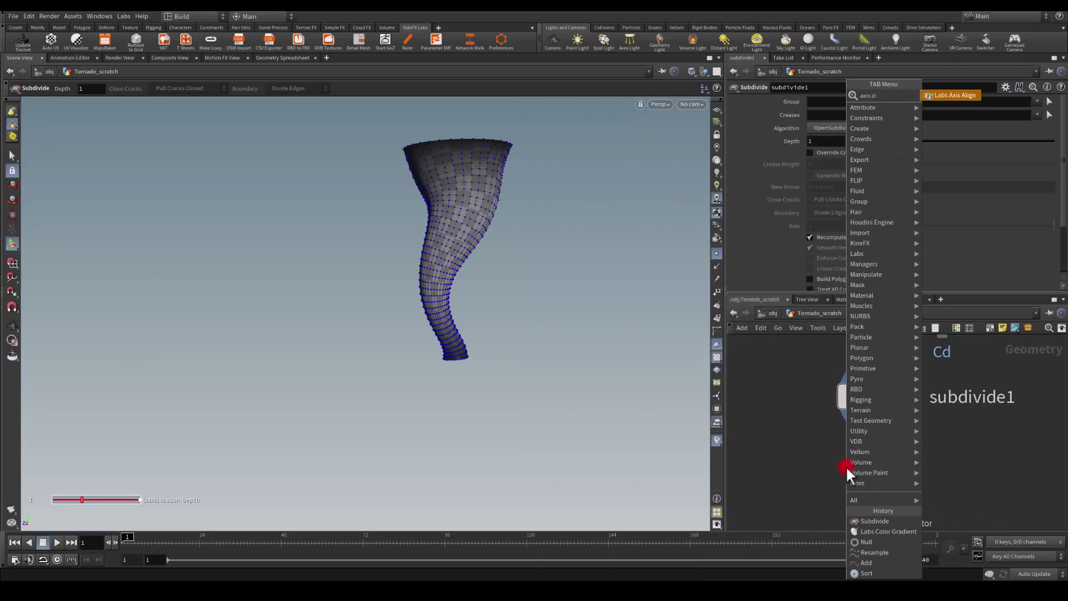
key("Return")
left_click(883, 480)
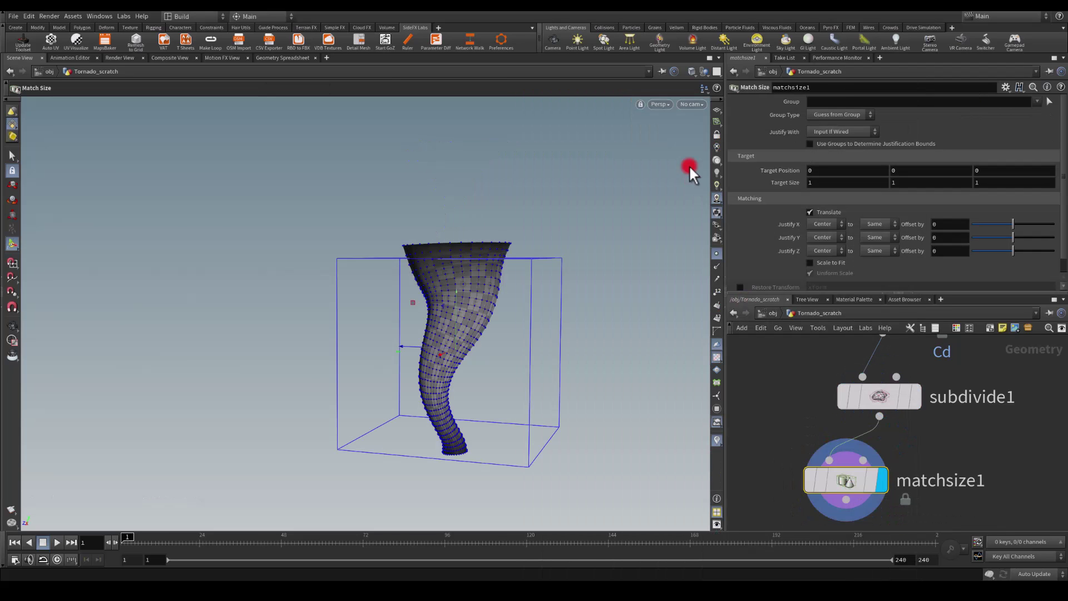
Step: Show the viewport's reference grid and set the Match Size node's Justify Y to Min so the funnel stands on the ground
left_click(717, 109)
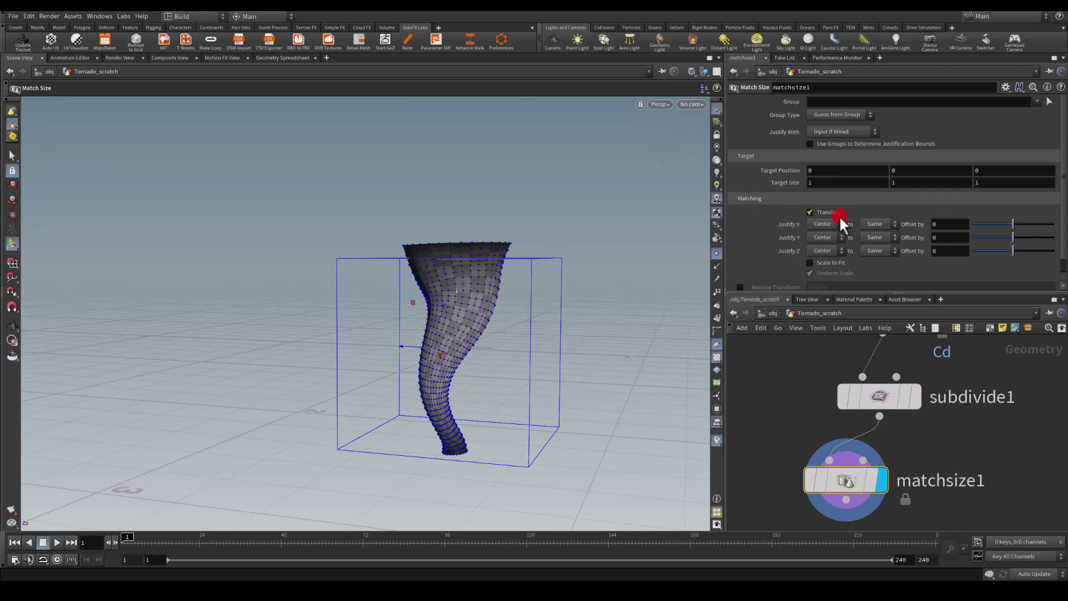
left_click(817, 258)
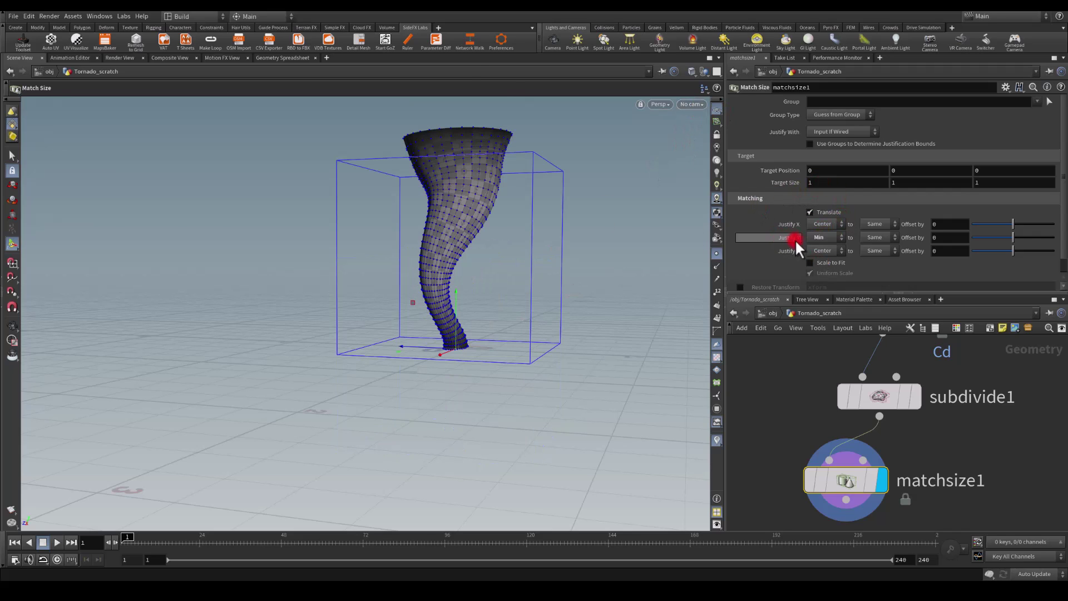
key("Escape")
left_click_drag(345, 314, 291, 319)
key("Return")
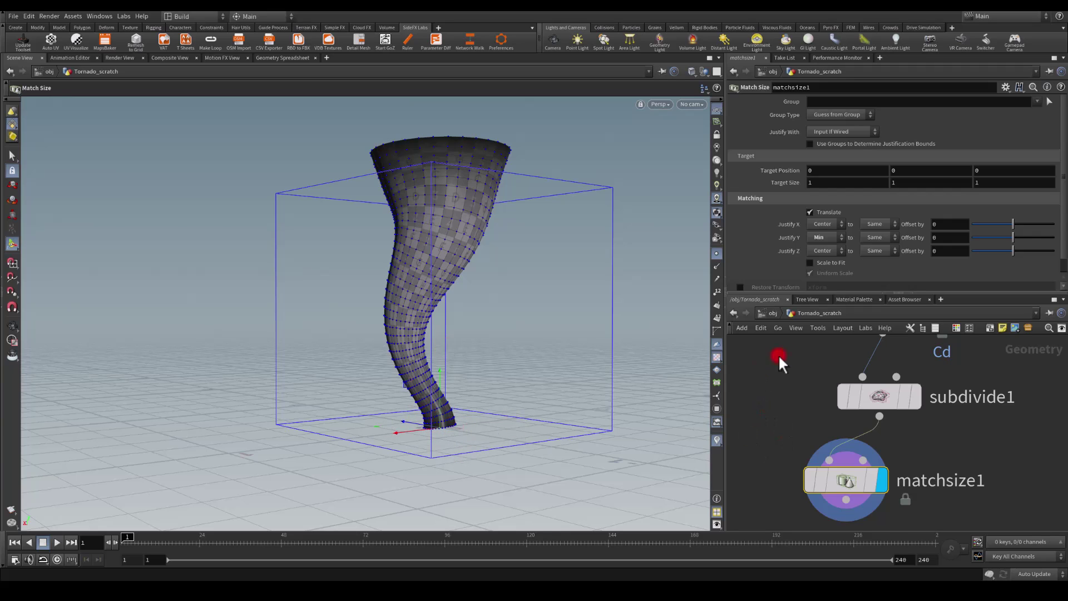
Step: Set the seed of pointjitter1 to 6.25 to vary the funnel's bends
middle_click_drag(787, 352, 820, 491)
scroll(822, 376, "down", 3)
middle_click_drag(823, 376, 825, 505)
middle_click_drag(906, 388, 899, 482)
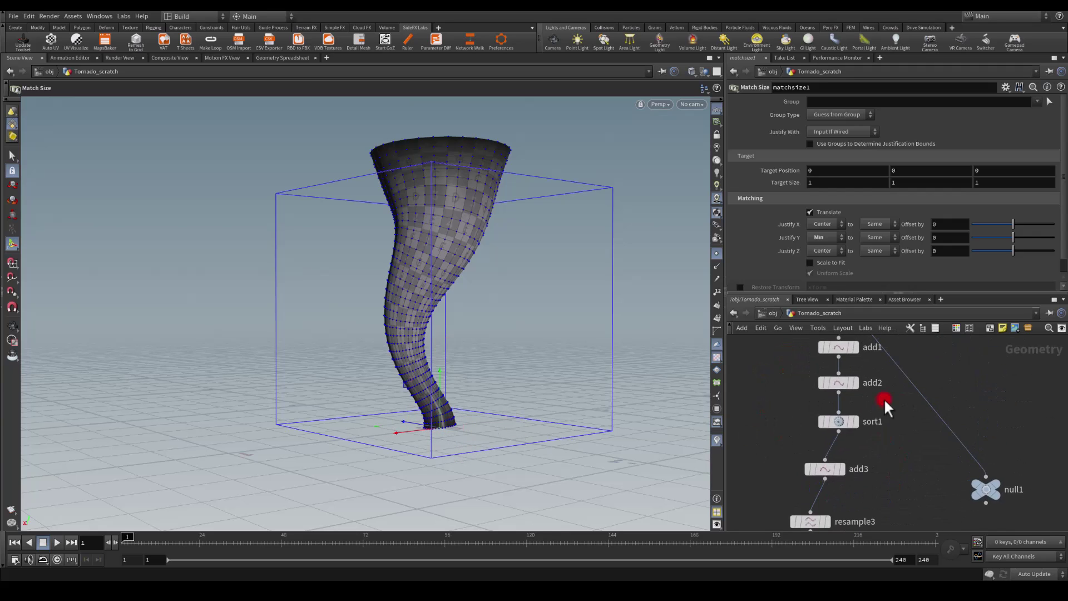
mouse_move(884, 403)
middle_mouse_down()
mouse_move(912, 489)
mouse_move(815, 393)
mouse_move(837, 417)
mouse_move(866, 414)
middle_mouse_up()
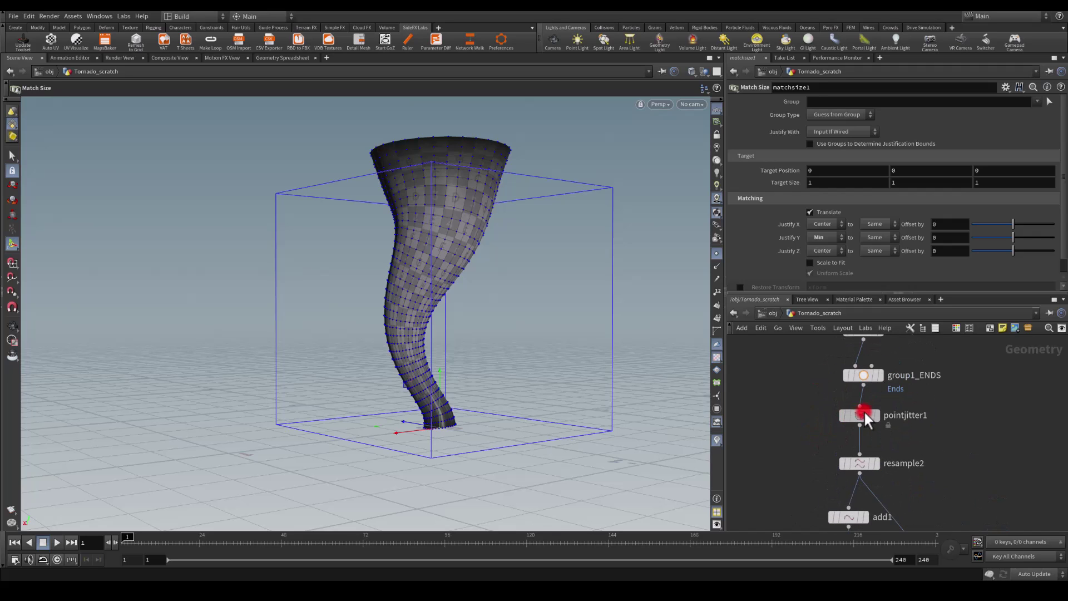
left_click(862, 415)
left_click_drag(921, 149, 973, 160)
key("Escape")
left_click_drag(448, 258, 379, 289)
key("Return")
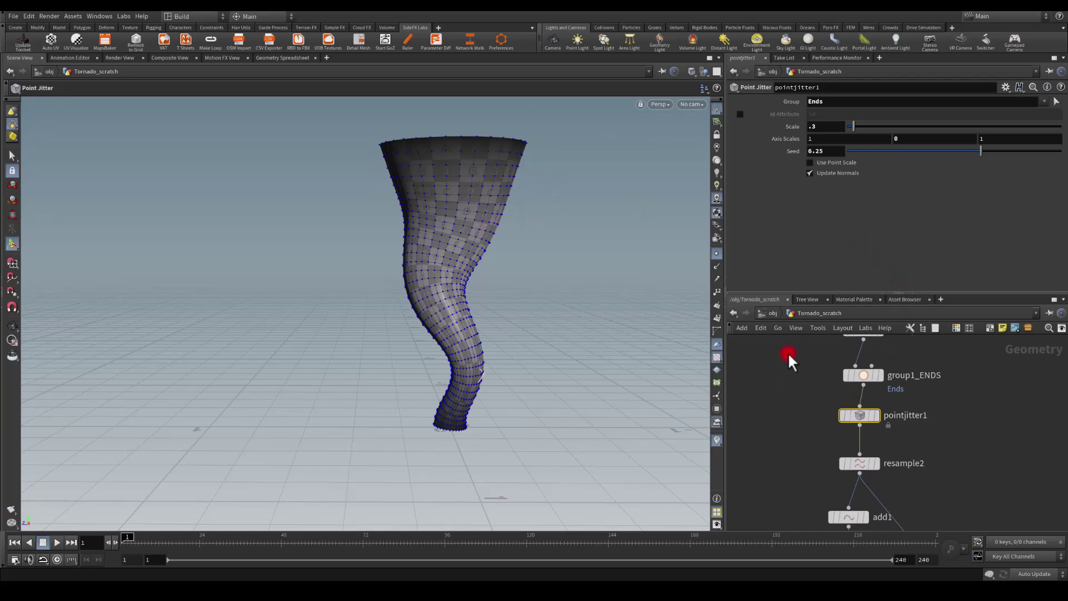
Step: Try 6 segments on resample1 and check the funnel's bends from different angles
middle_click_drag(803, 439, 837, 482)
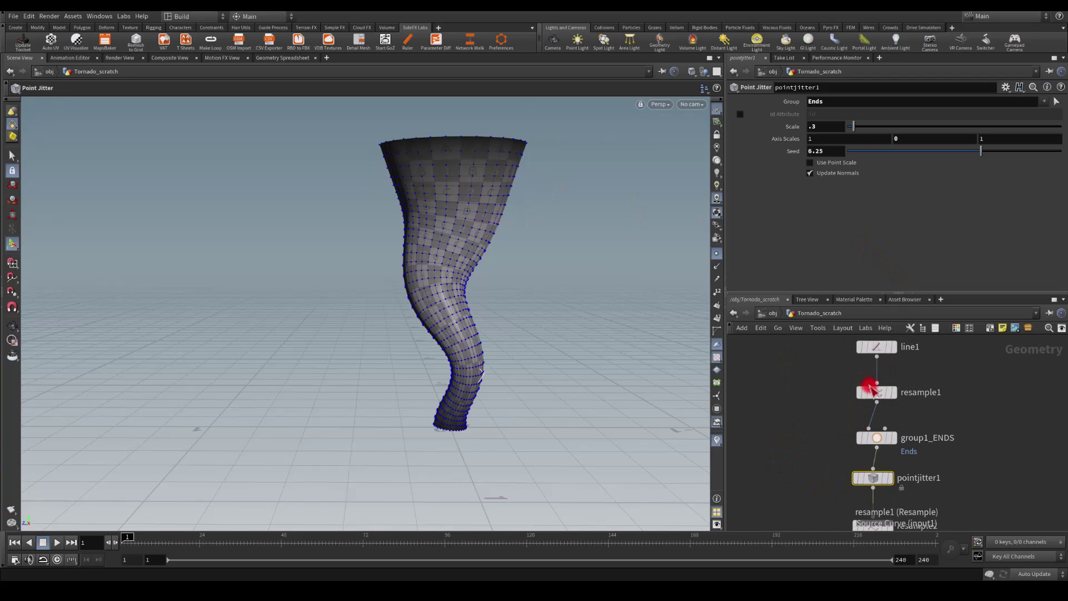
left_click(874, 391)
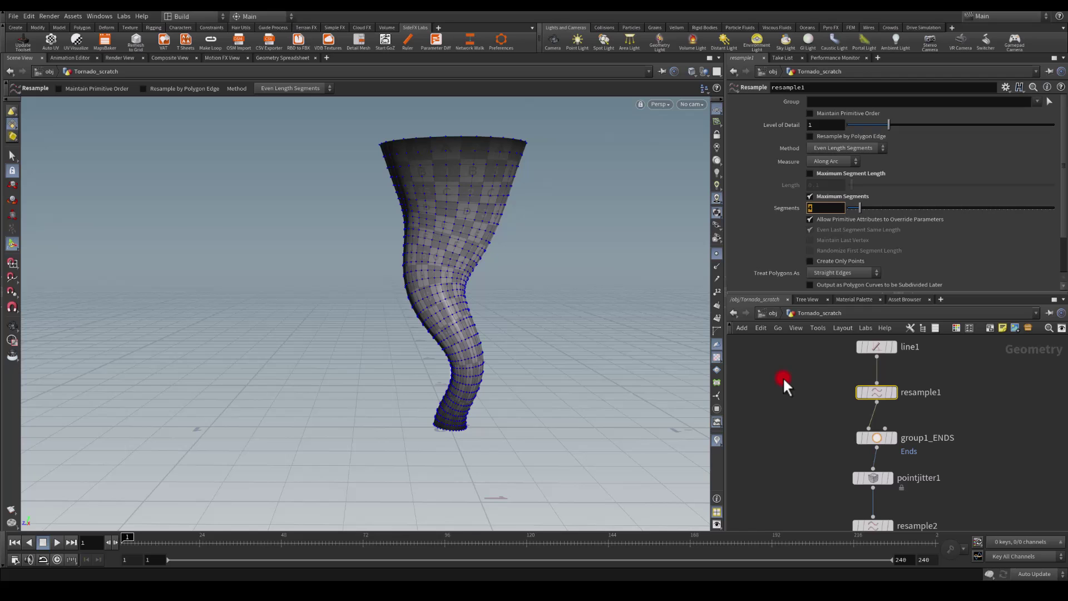
type("6")
key("Return")
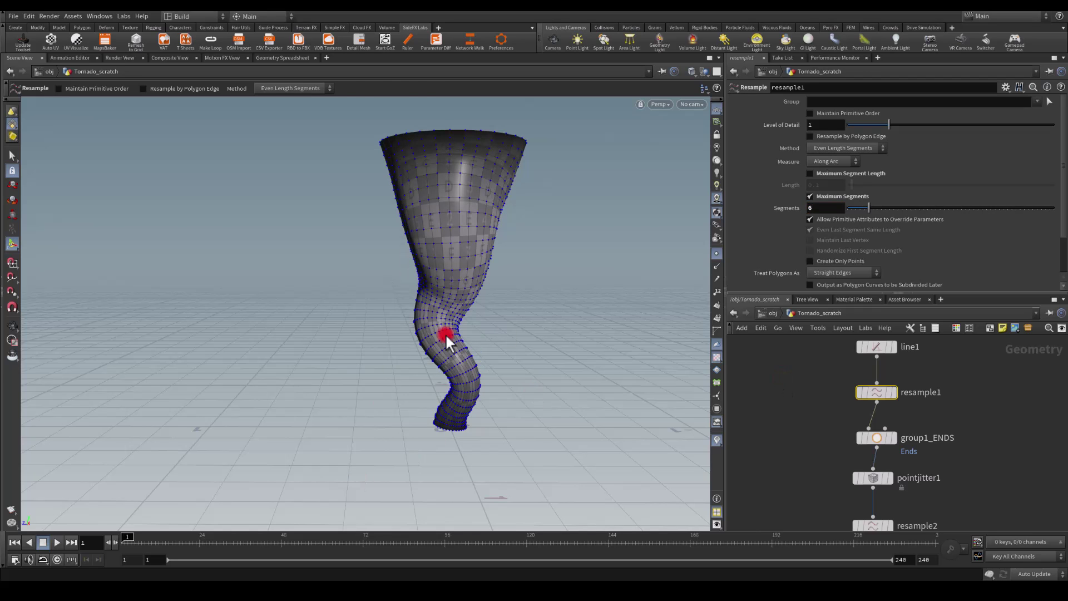
key("Escape")
left_click_drag(446, 336, 281, 312)
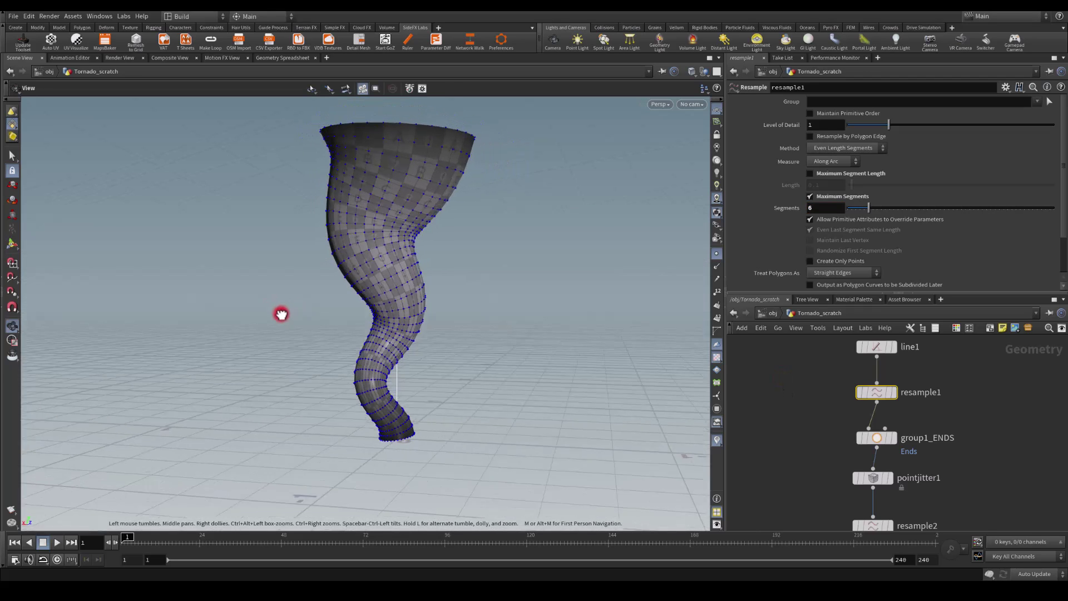
key("Return")
left_click_drag(410, 287, 740, 272)
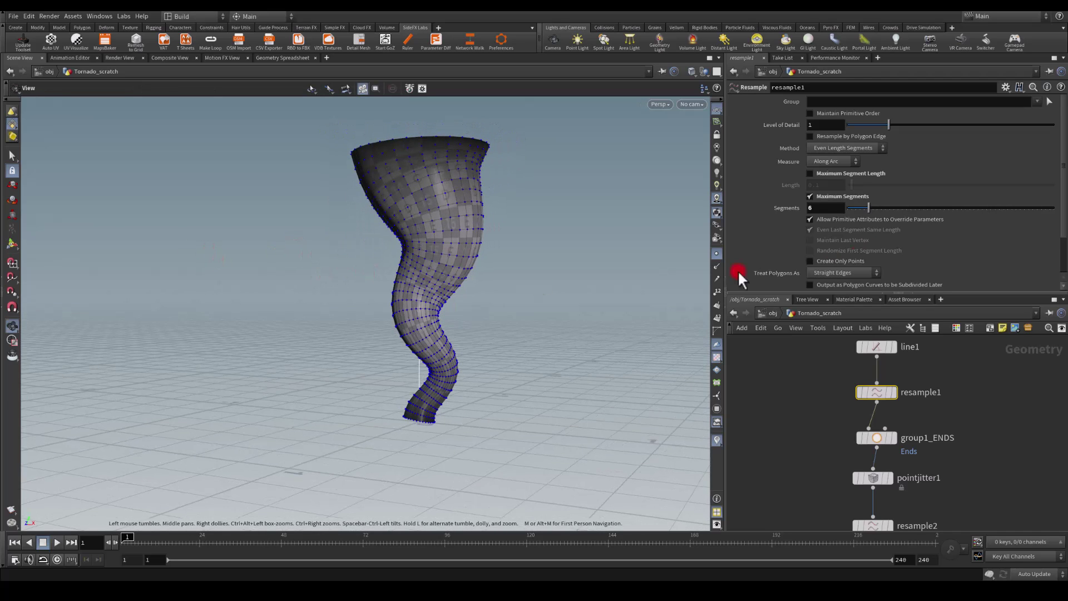
Step: Set the segments of resample1 to 4
left_click(820, 207)
key("BackSpace")
type("4")
key("Return")
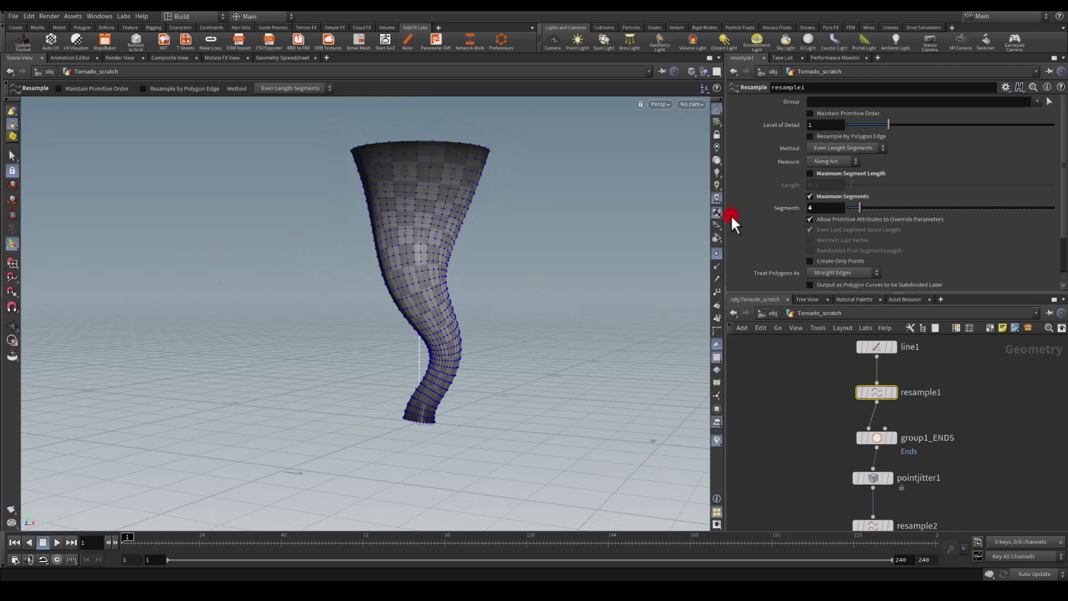
Step: Try a scale of 0.57 on pointjitter1 and view the stronger bends
middle_click_drag(824, 466, 792, 385)
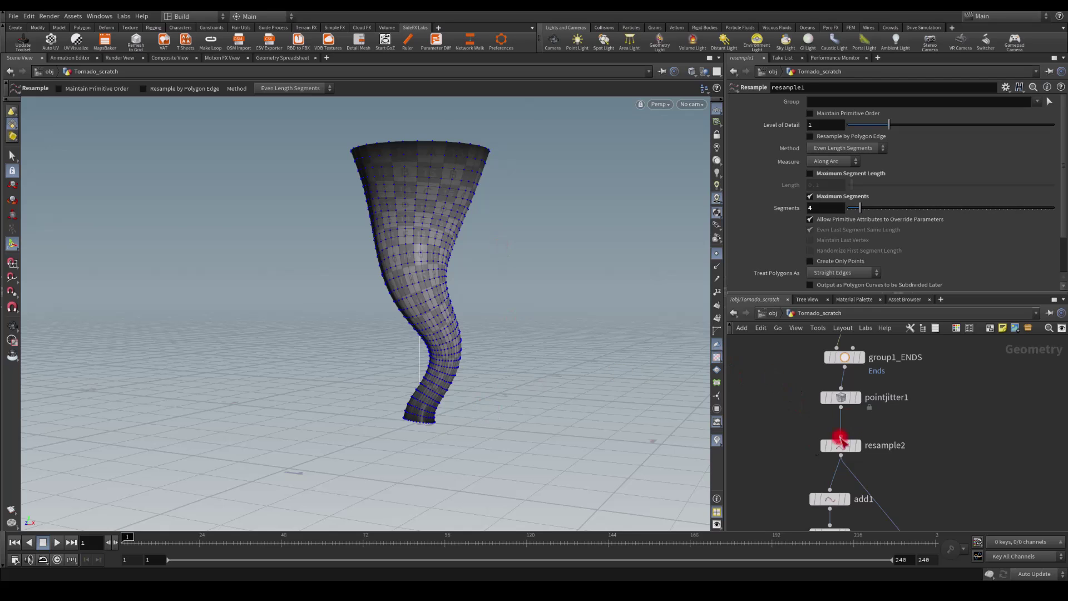
left_click(838, 401)
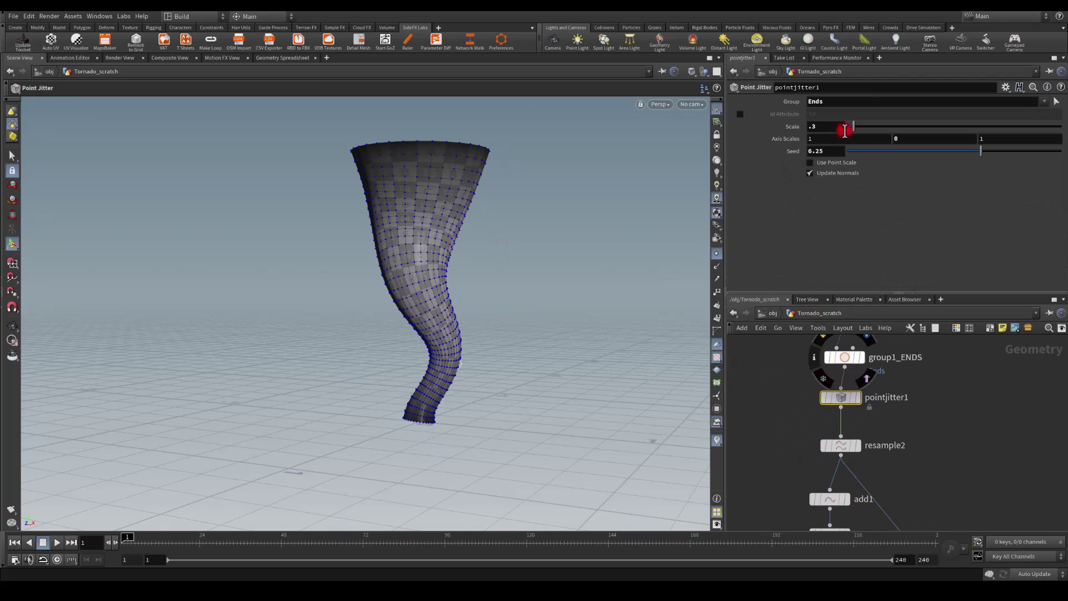
mouse_move(853, 123)
left_mouse_down()
mouse_move(862, 118)
mouse_move(841, 124)
left_mouse_up()
key("Escape")
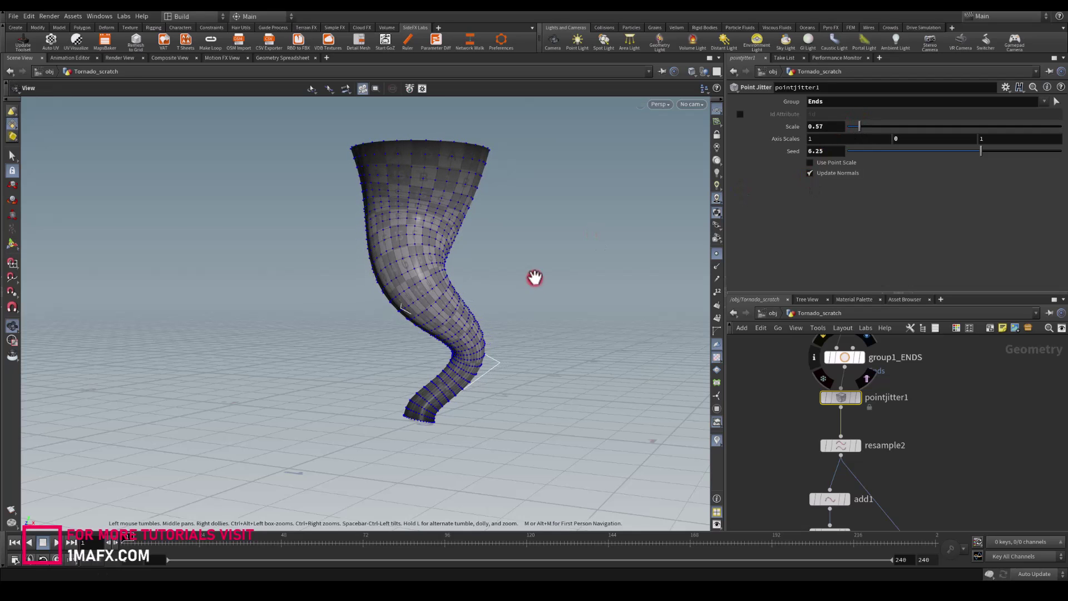
left_click_drag(534, 276, 683, 192)
key("Return")
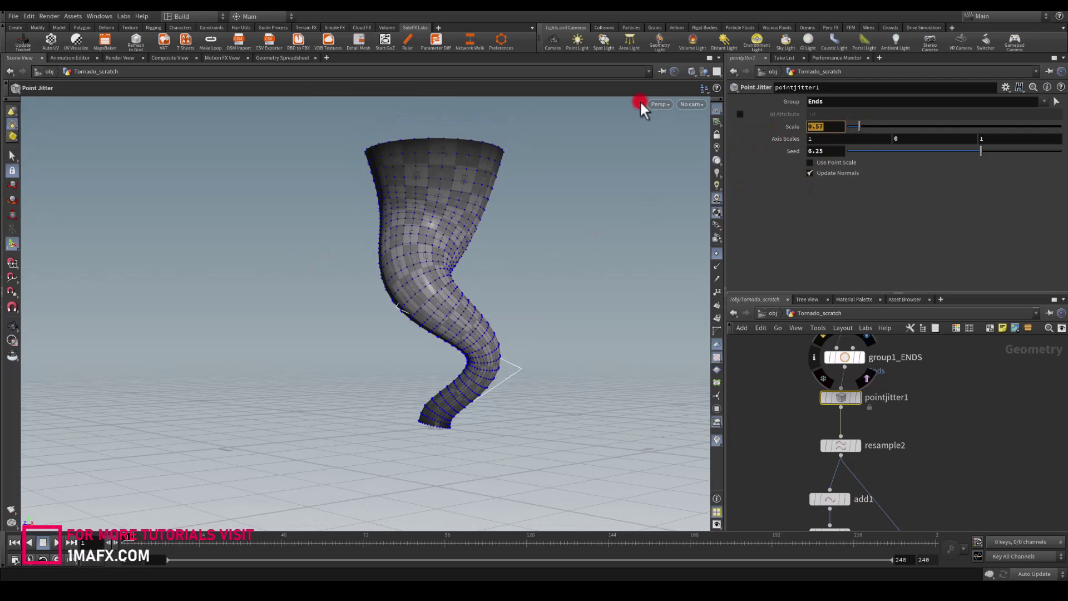
Step: Set the scale of pointjitter1 to 0.3 and check the funnel's shape
type(".3")
key("Return")
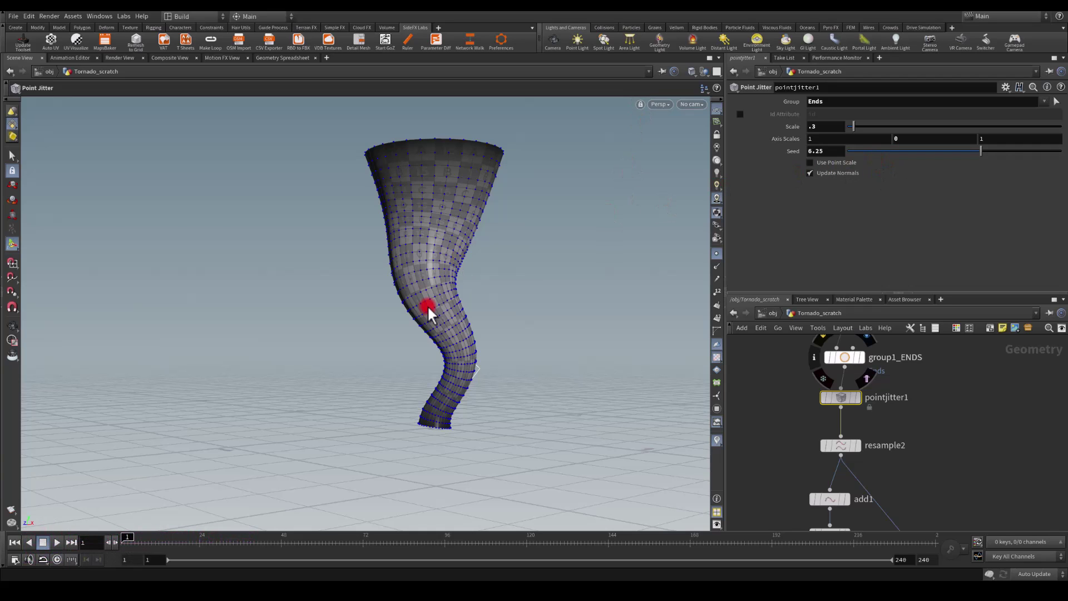
key("Escape")
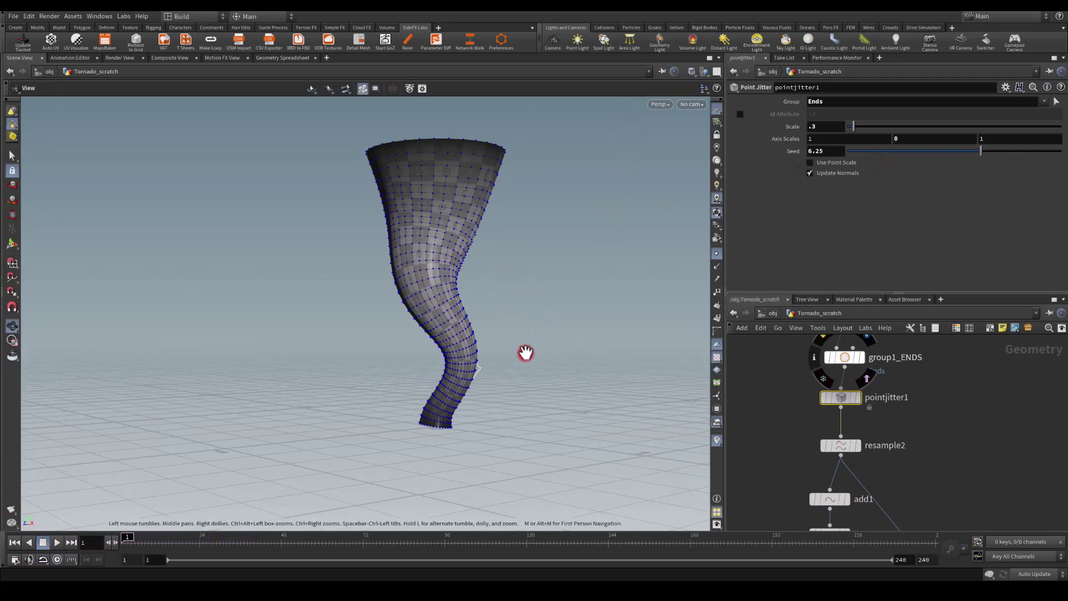
left_click_drag(527, 353, 379, 351)
Step: Twist the swept surface of sweep1 by setting its Partial Twist to 180
middle_click_drag(753, 441, 828, 309)
mouse_move(790, 439)
middle_mouse_down()
mouse_move(788, 402)
mouse_move(810, 405)
mouse_move(789, 446)
middle_mouse_up()
middle_click_drag(813, 358, 789, 440)
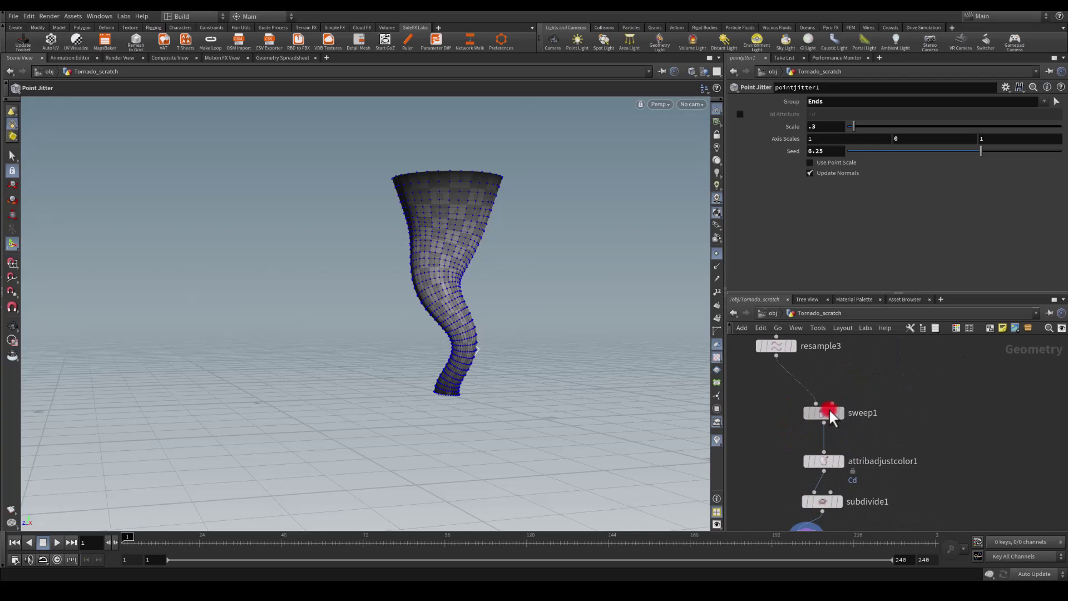
left_click(822, 410)
left_click(827, 98)
scroll(745, 131, "up", 2)
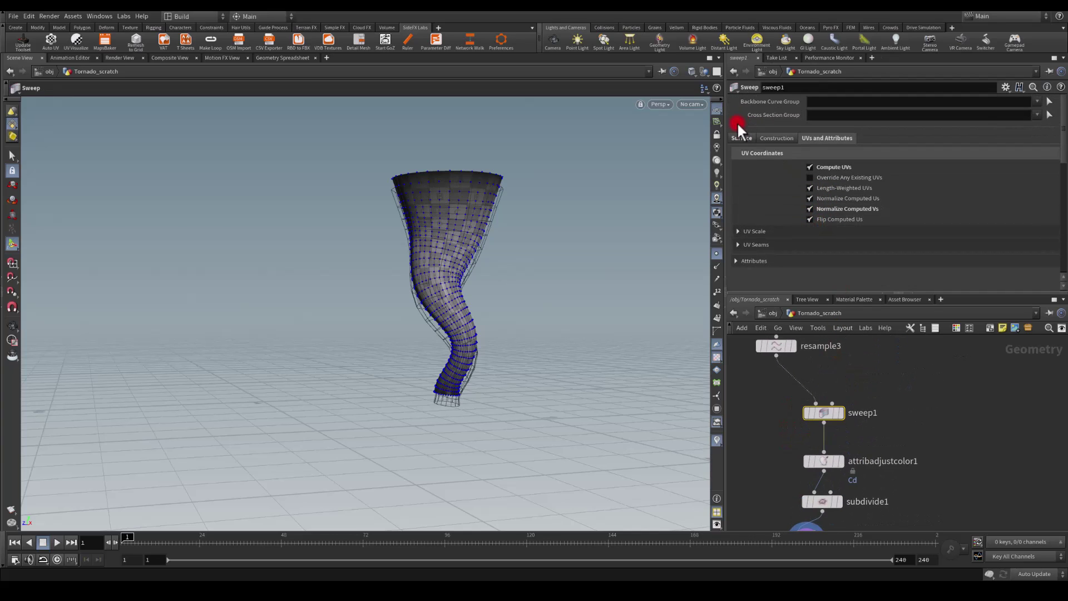
left_click(766, 139)
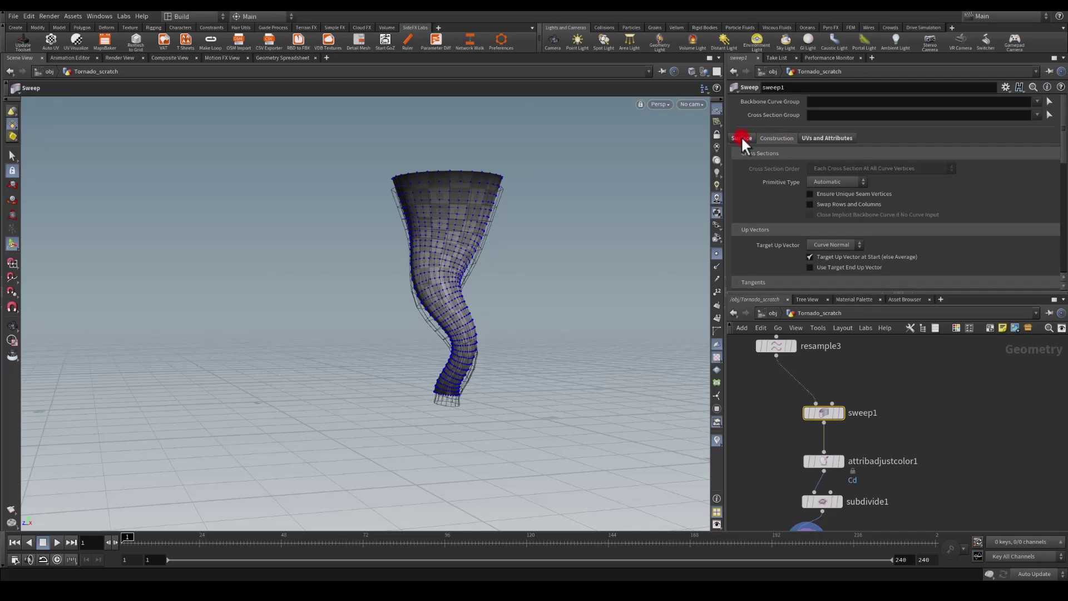
left_click(741, 137)
scroll(787, 189, "down", 10)
scroll(759, 260, "down", 5)
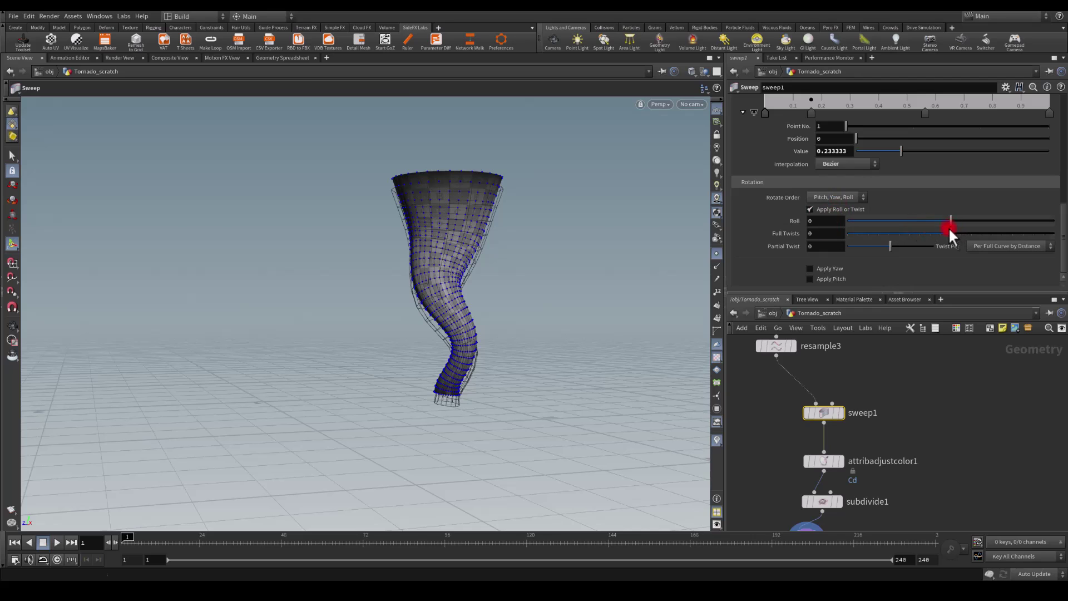
mouse_move(949, 235)
left_mouse_down()
mouse_move(980, 225)
mouse_move(950, 230)
left_mouse_up()
left_click_drag(888, 245, 952, 248)
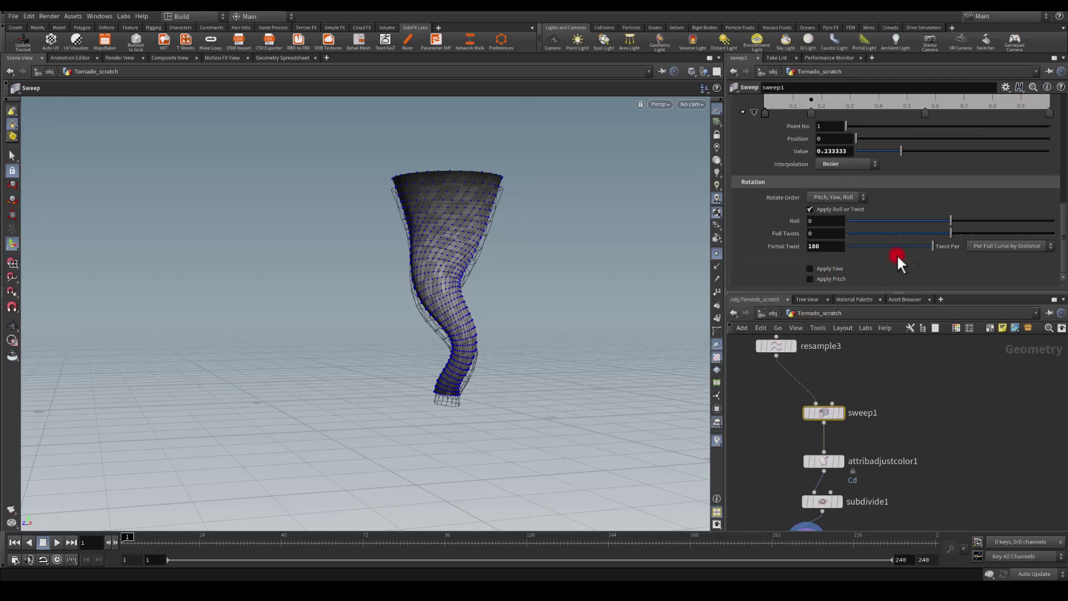
mouse_move(933, 245)
left_mouse_down()
mouse_move(897, 245)
mouse_move(933, 246)
left_mouse_up()
Step: Display sweep1 to check the twist on the unsmoothed mesh, and return the display to matchsize1
left_click(850, 413)
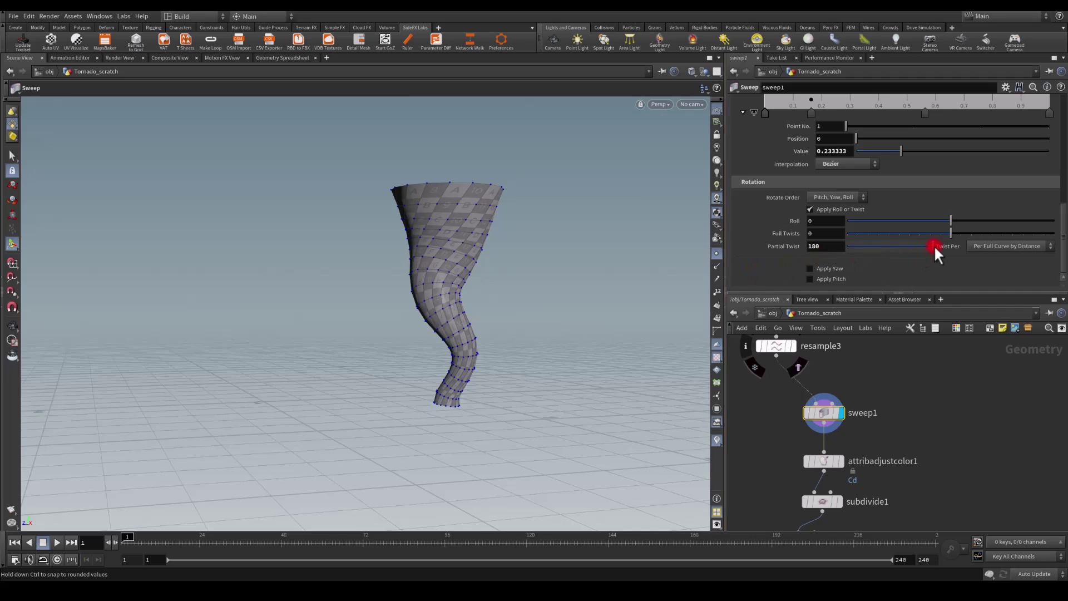
mouse_move(934, 244)
left_mouse_down()
mouse_move(884, 243)
mouse_move(933, 246)
left_mouse_up()
middle_click_drag(788, 437, 821, 314)
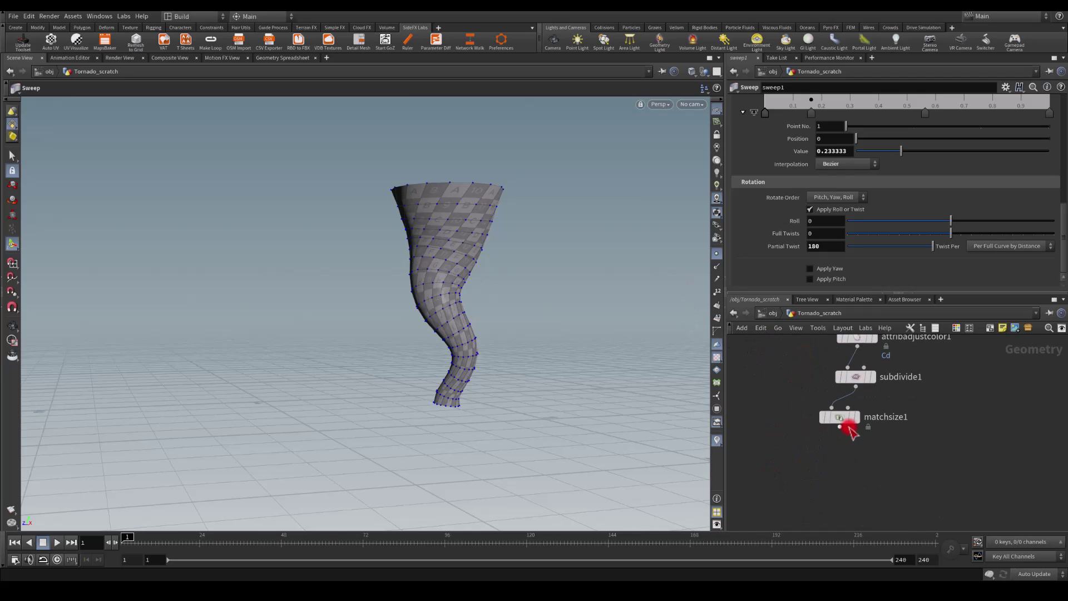
left_click(856, 428)
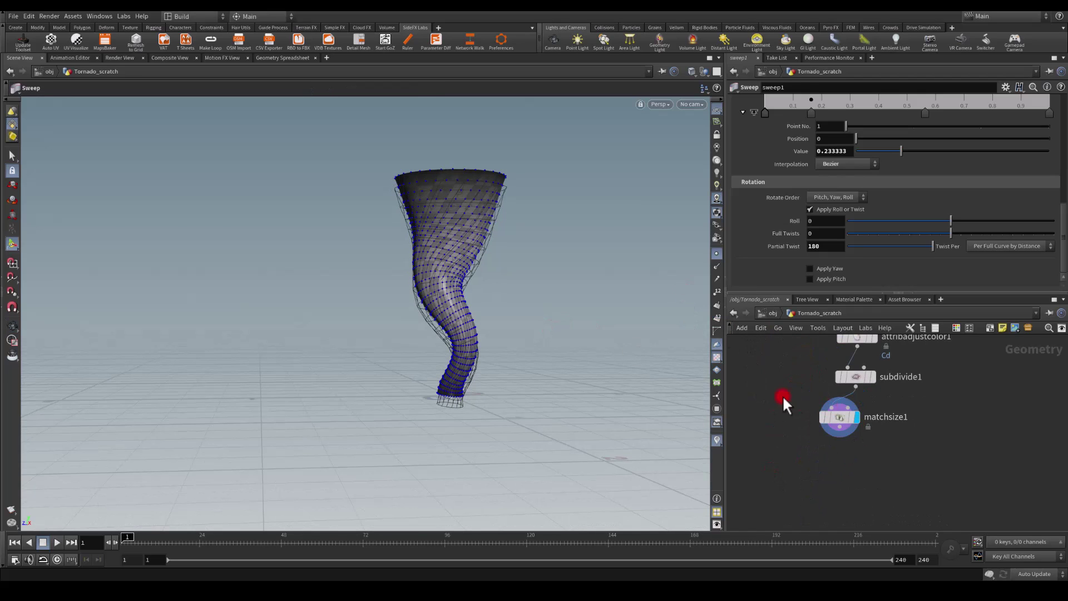
key("Escape")
left_click_drag(656, 395, 585, 233)
key("Return")
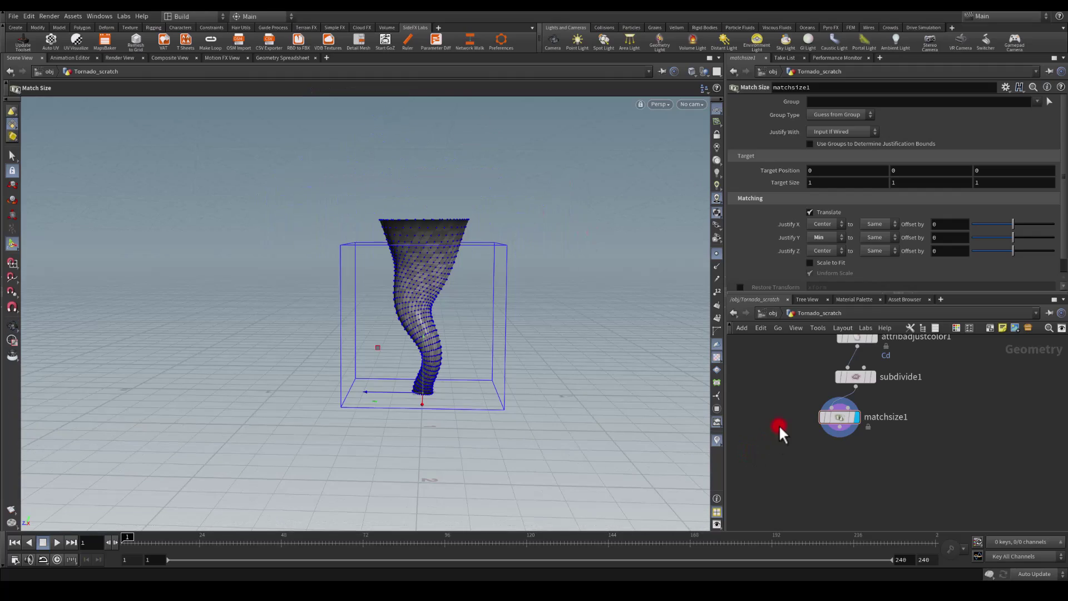